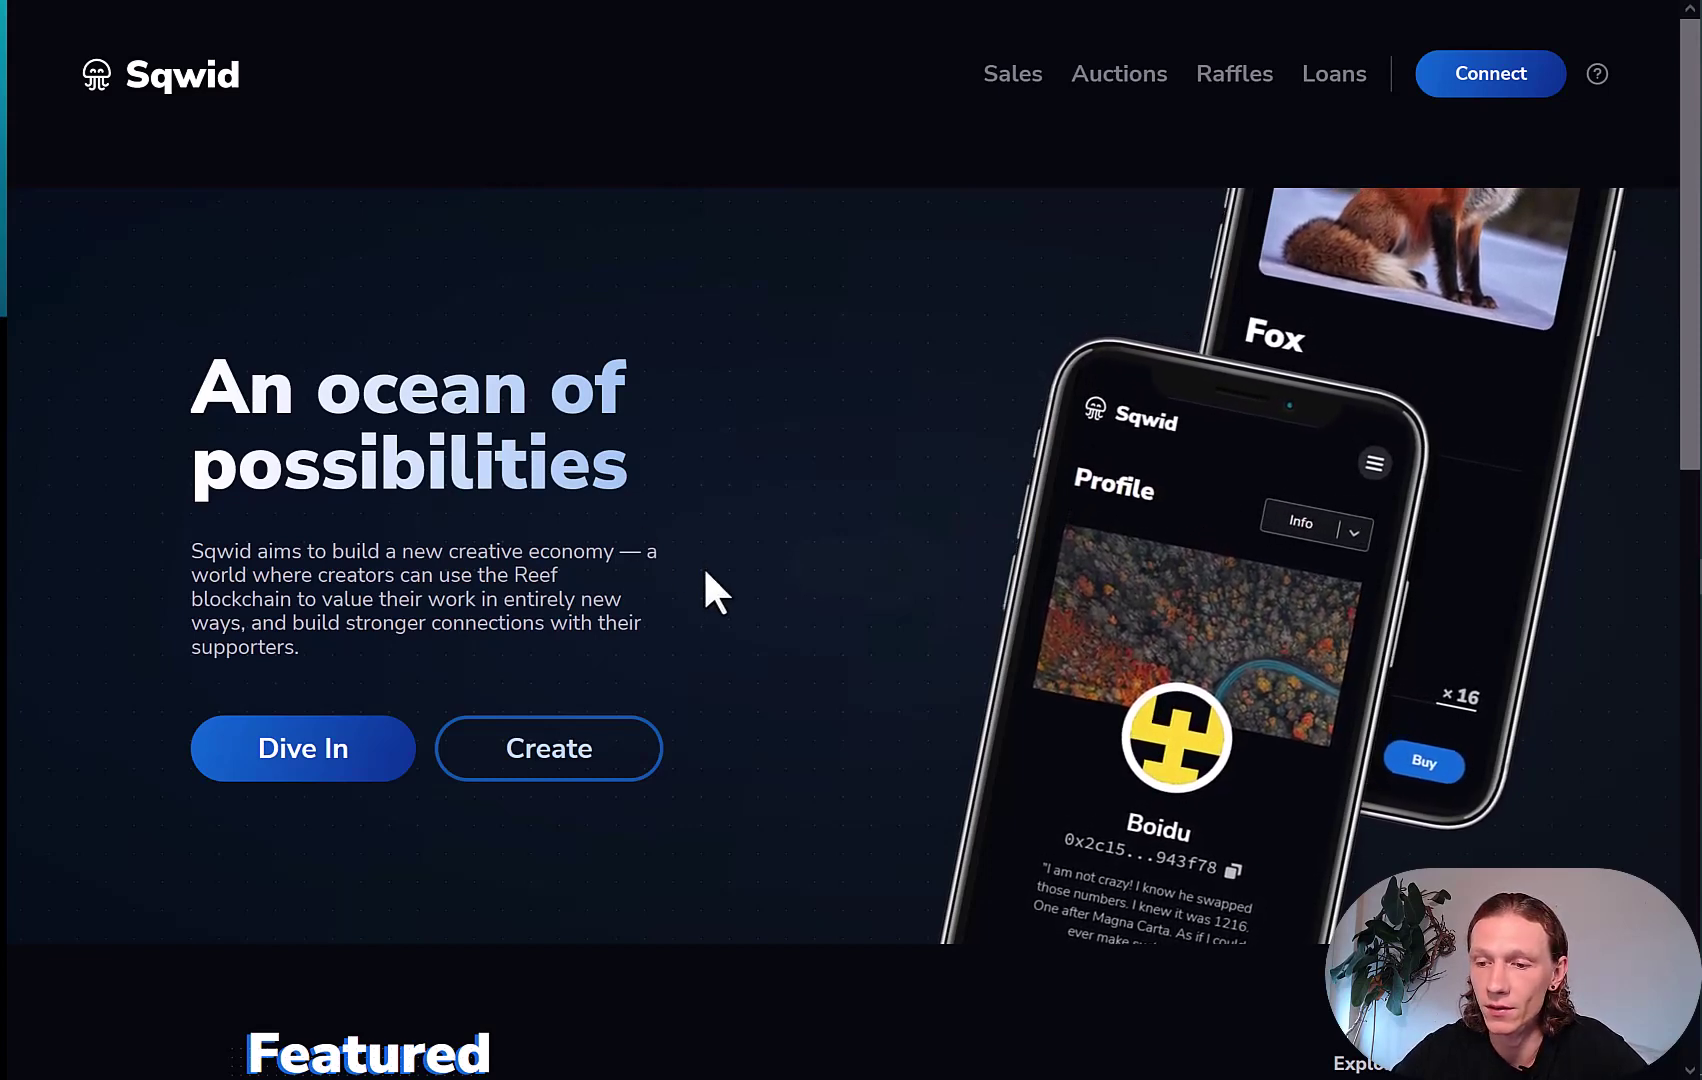
scroll(705, 590, "down", 2)
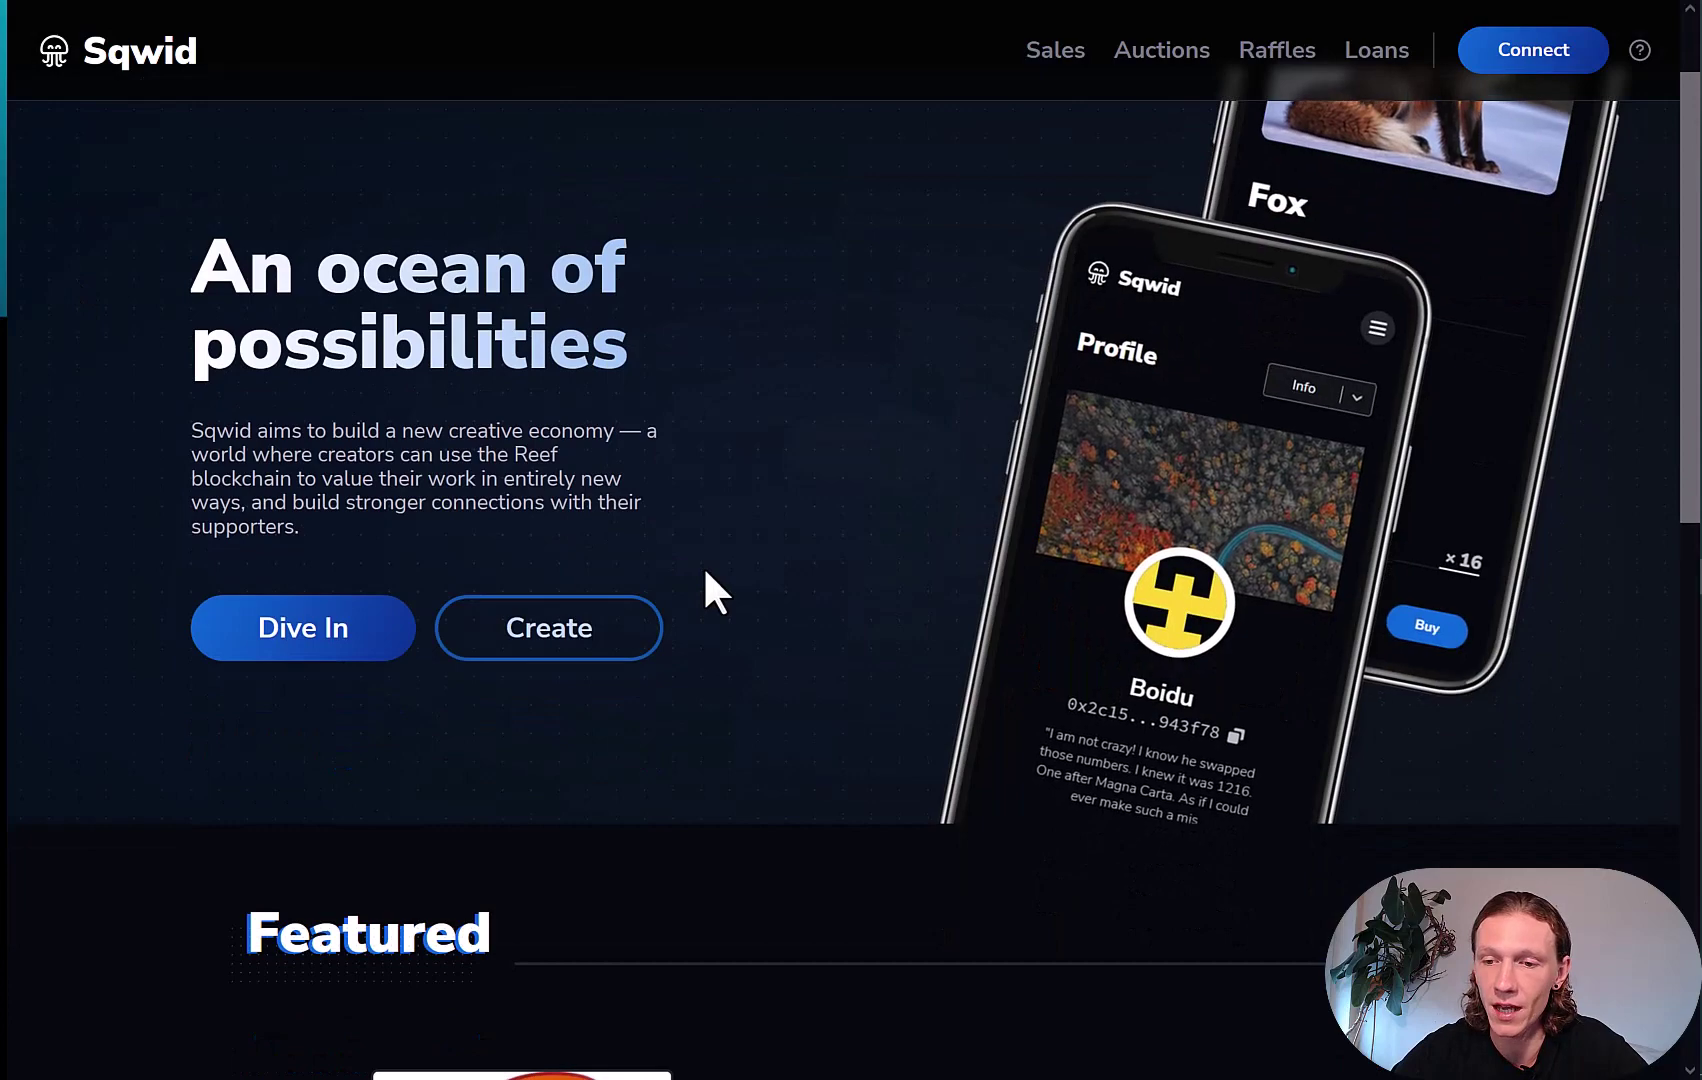
scroll(705, 571, "down", 2)
scroll(705, 571, "up", 3)
scroll(706, 575, "up", 1)
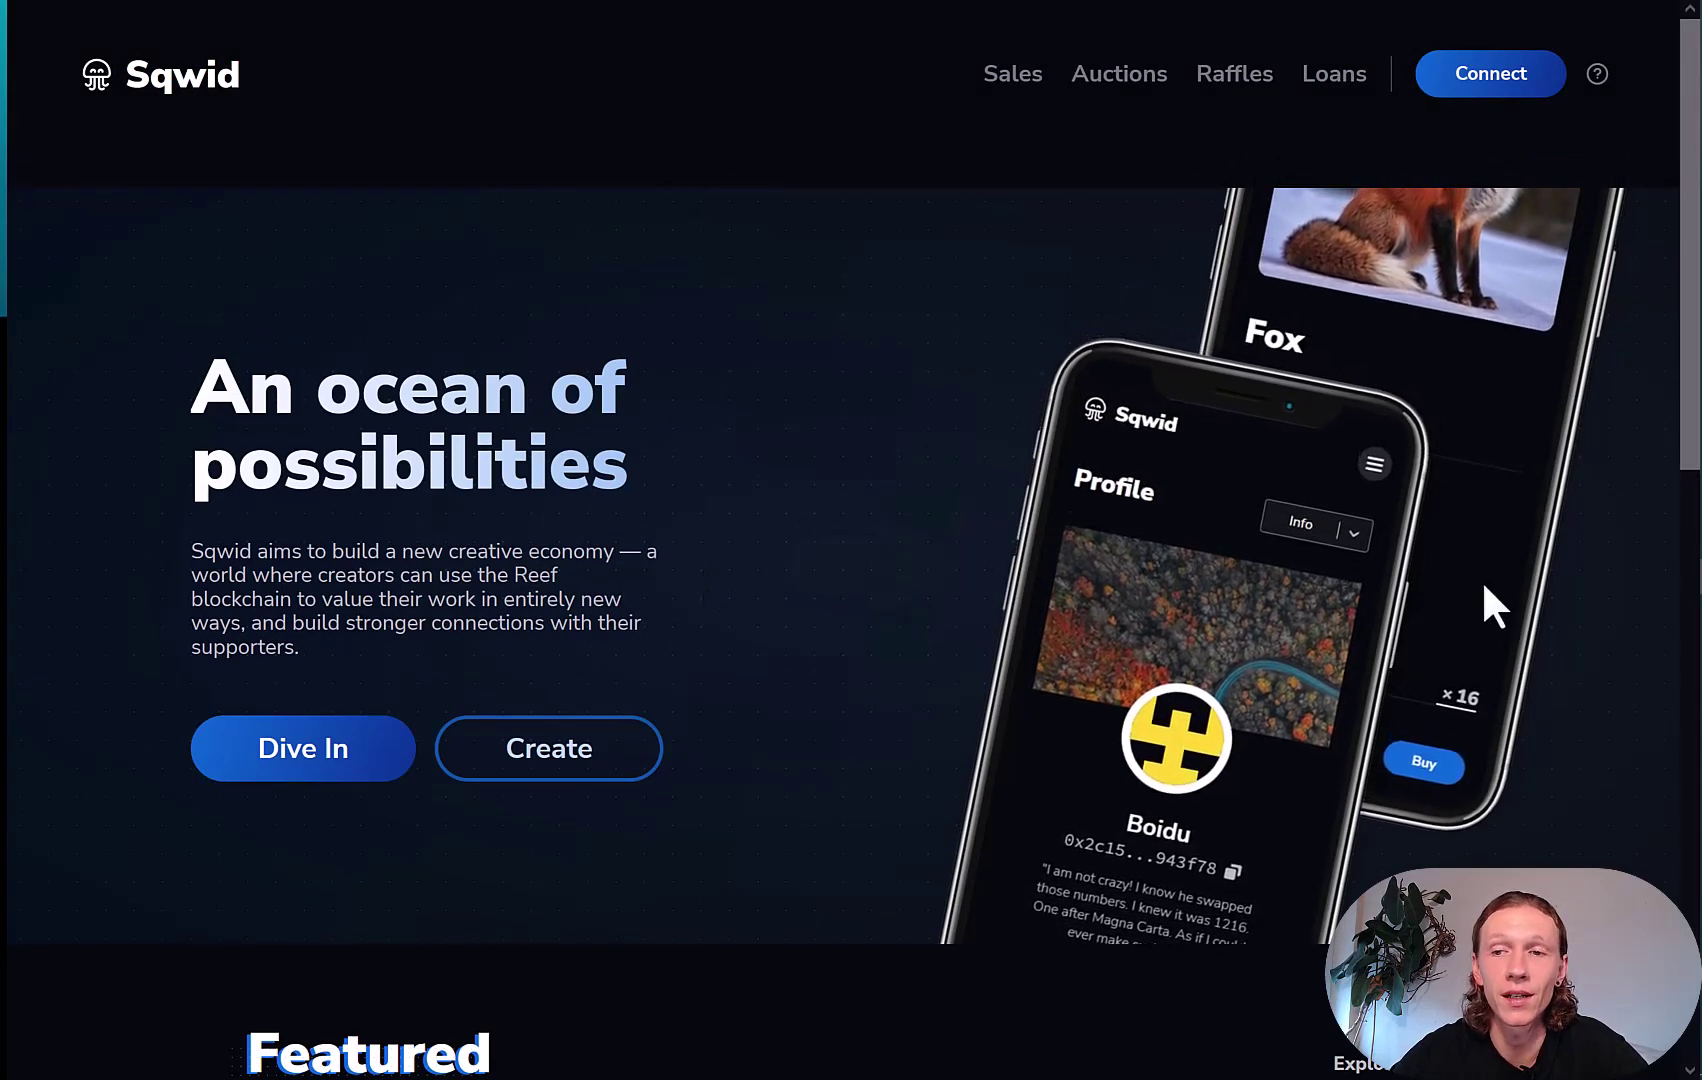
Step: Connect to the marketplace on Mainnet with the second wallet account in the list
left_click(1512, 80)
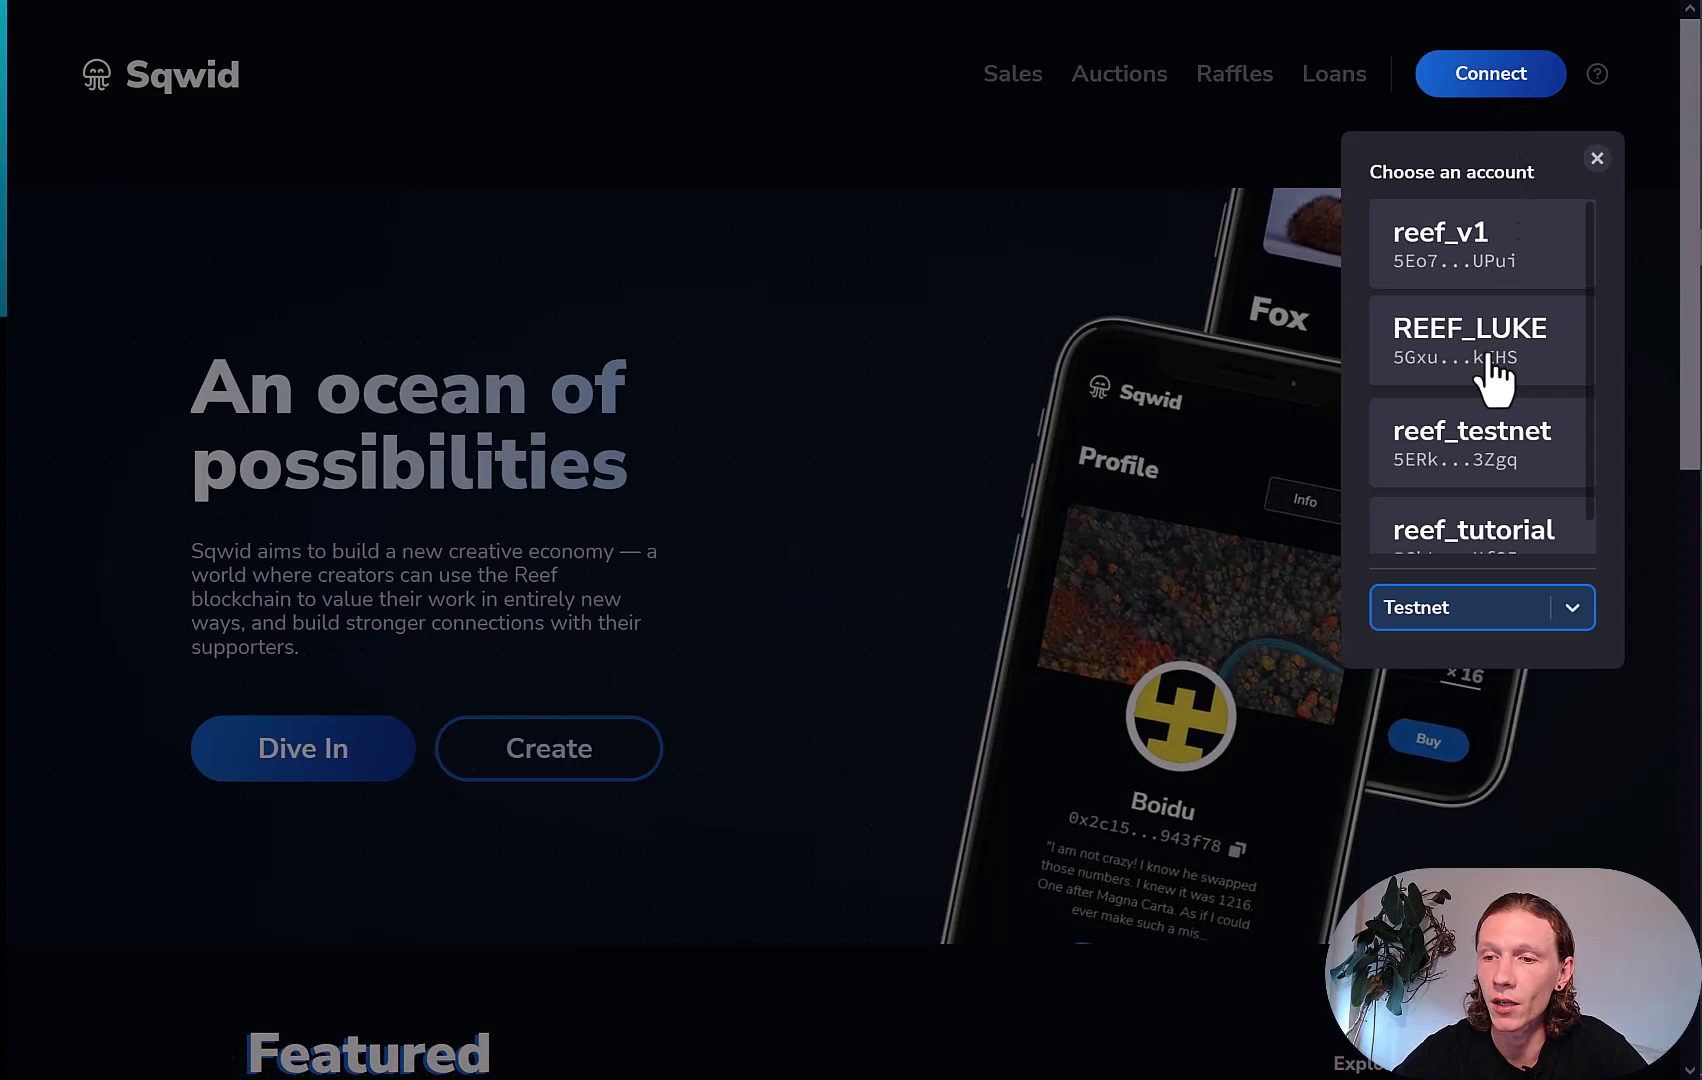
left_click(1572, 608)
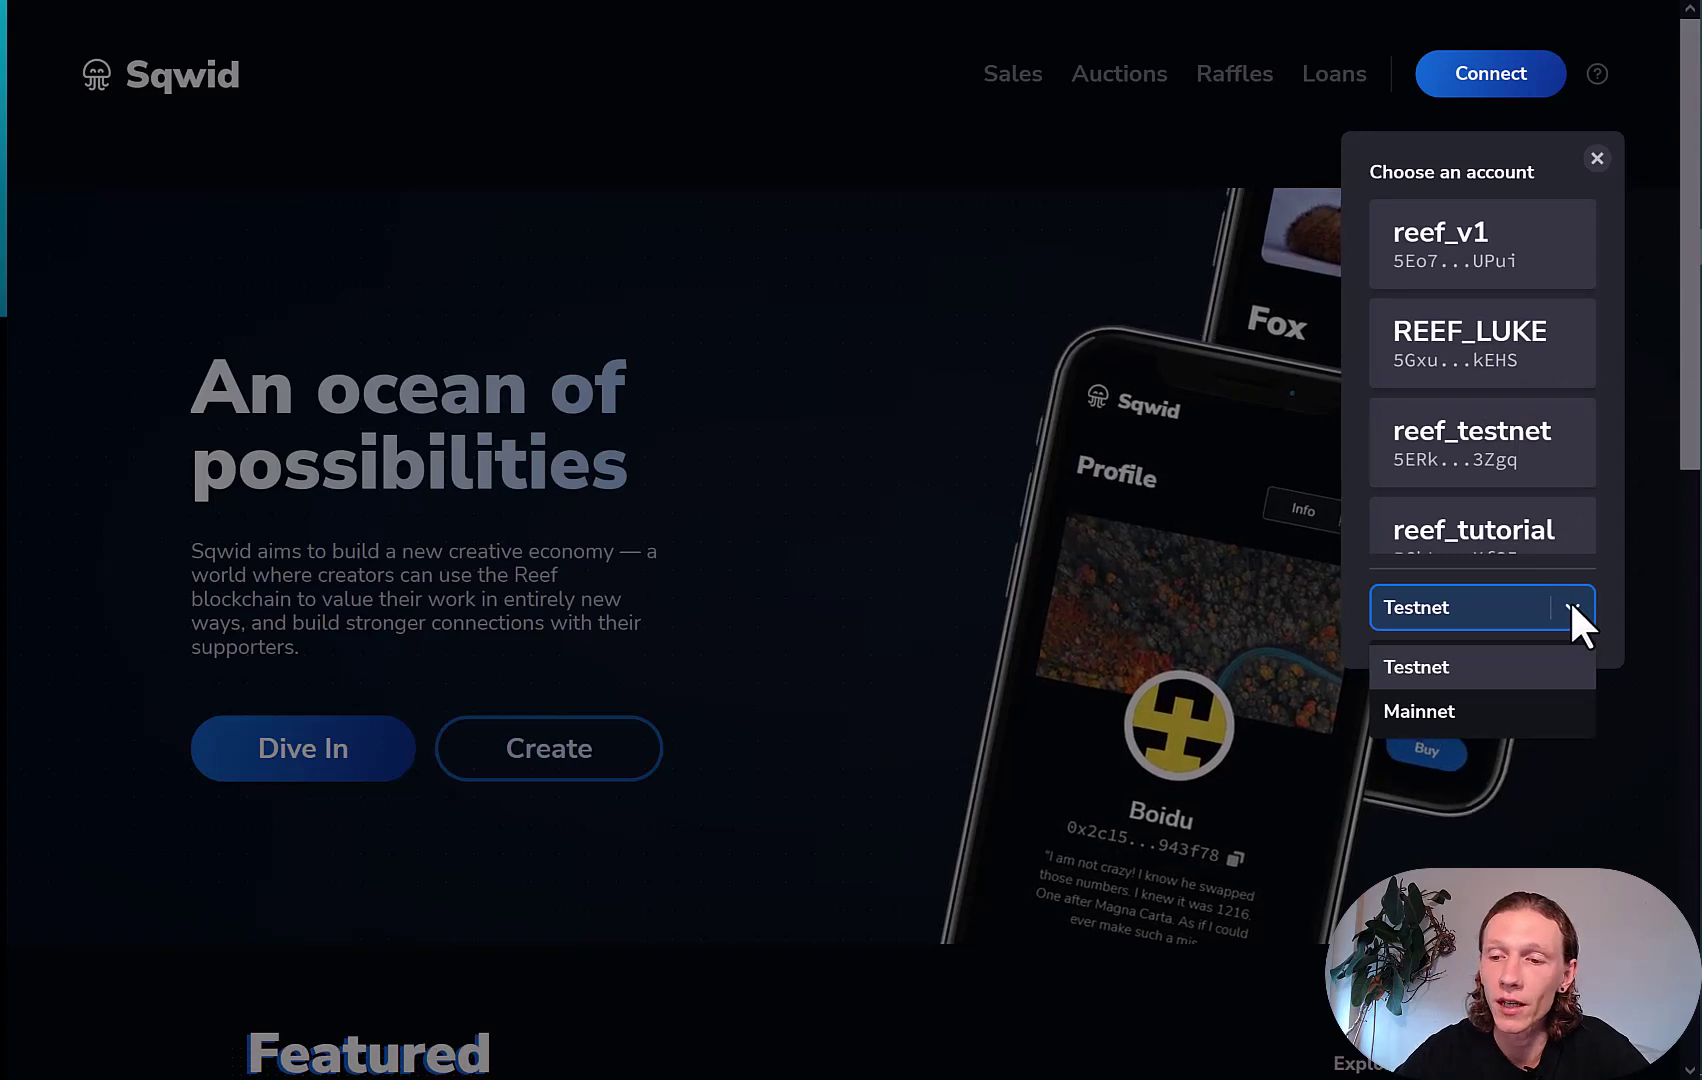
left_click(1425, 708)
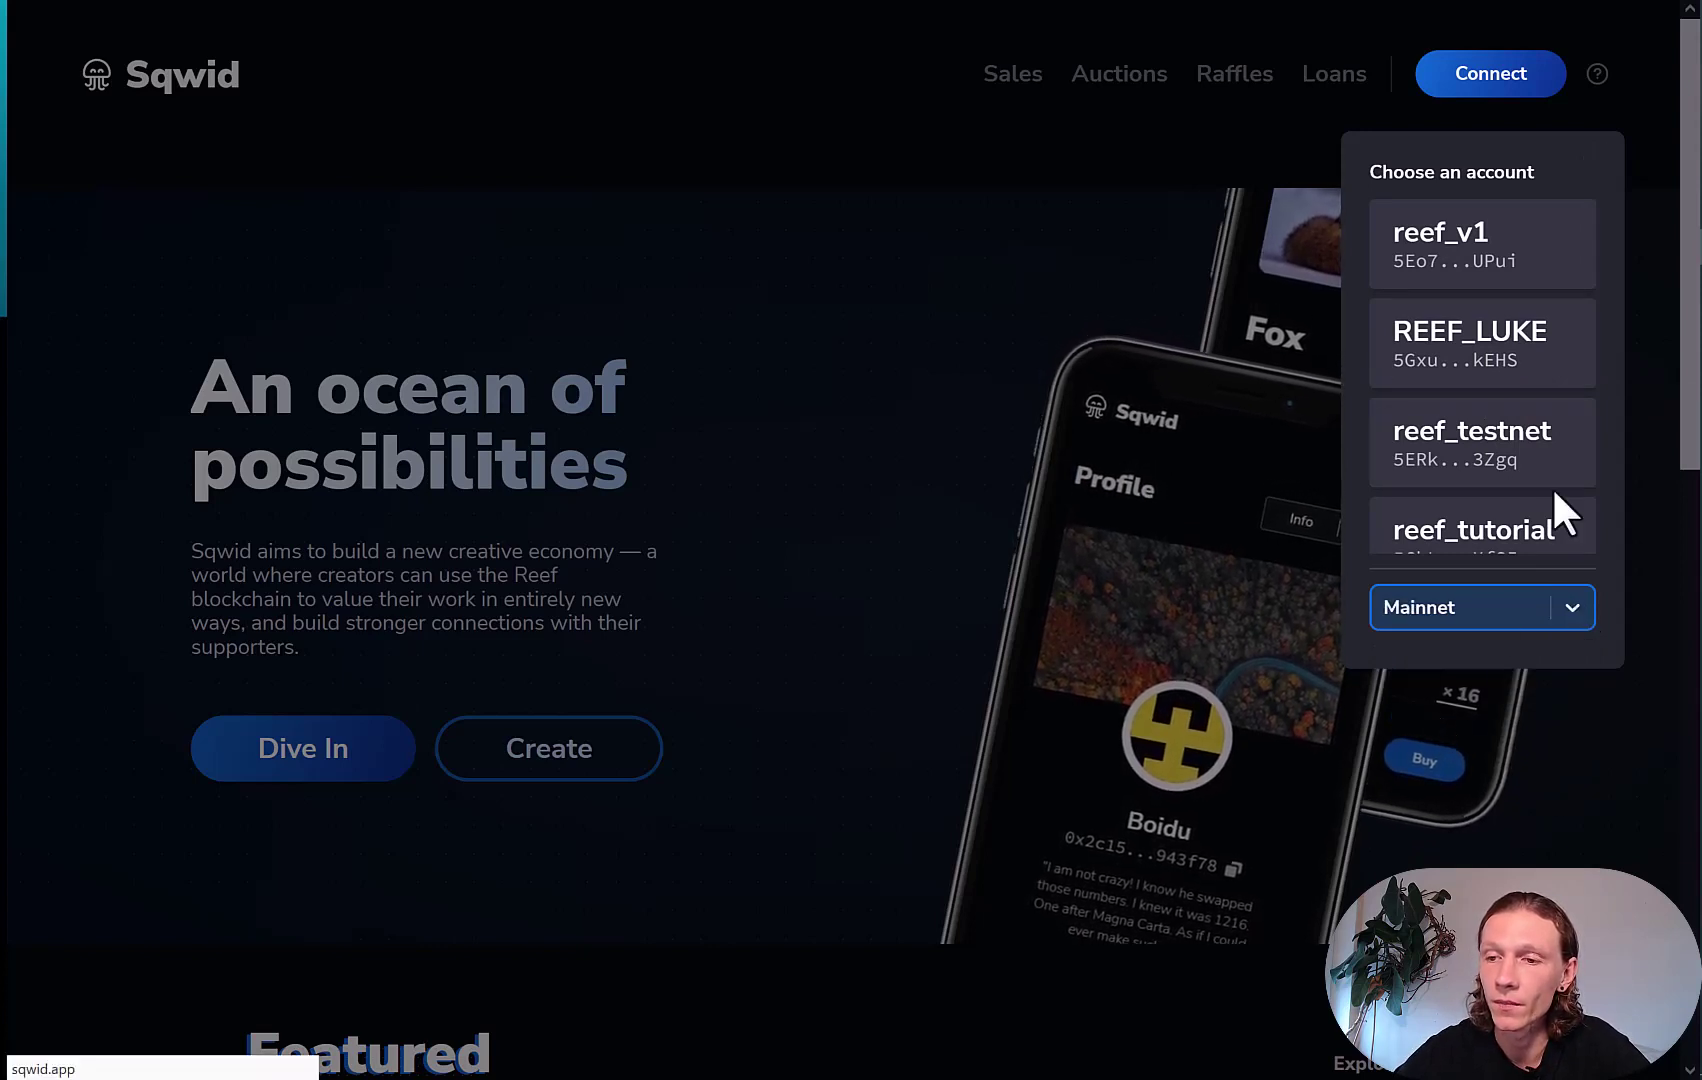
left_click(1512, 362)
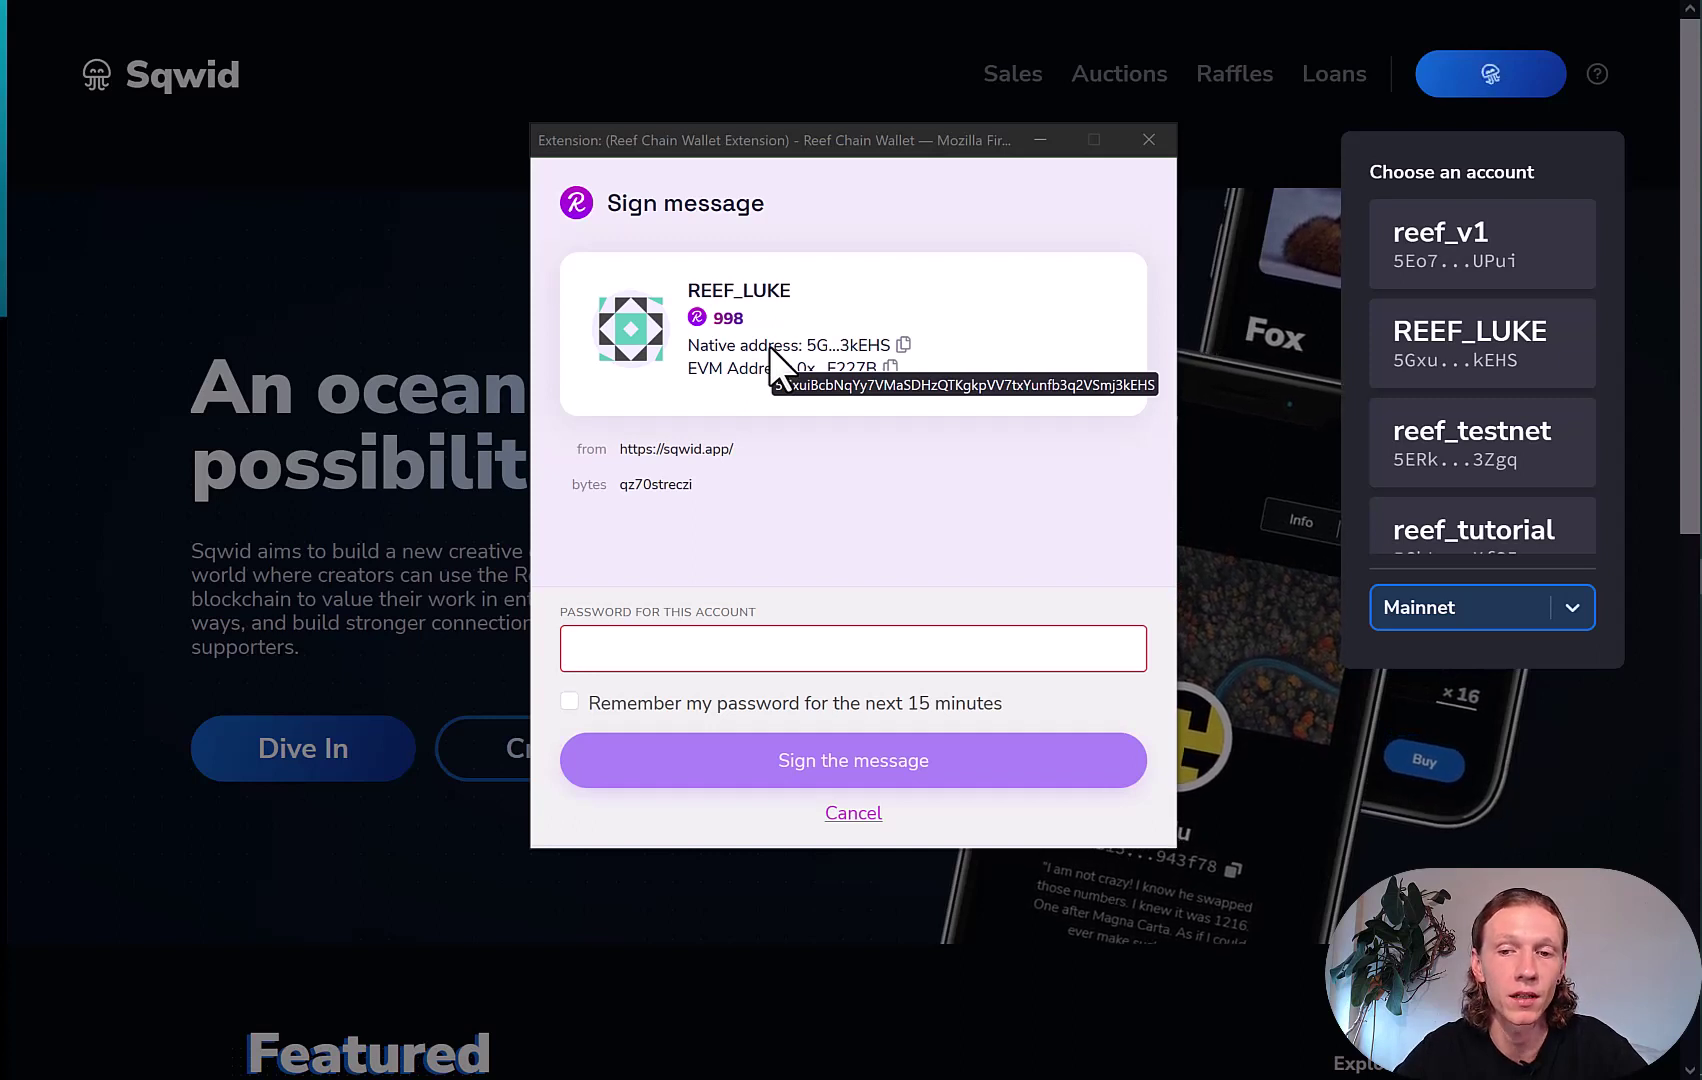
Step: Enter the wallet account password, have it remembered for the next 15 minutes, and sign the connection message
left_click(648, 648)
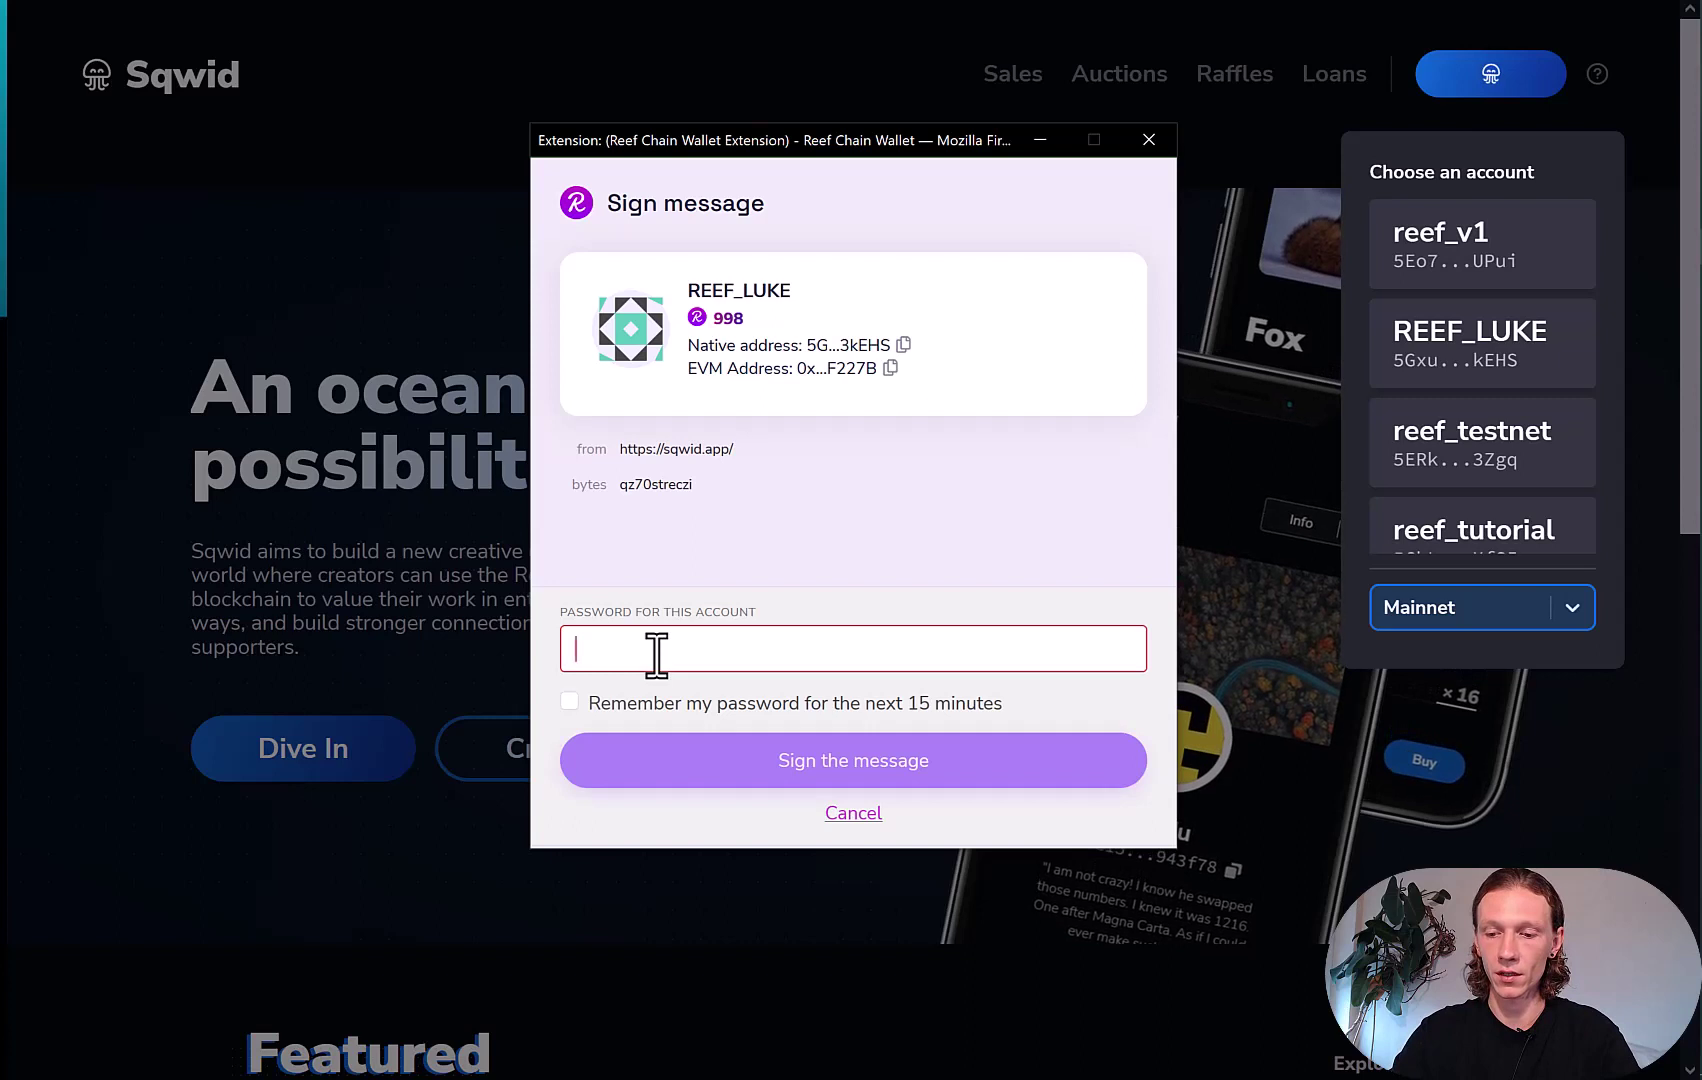
type("••")
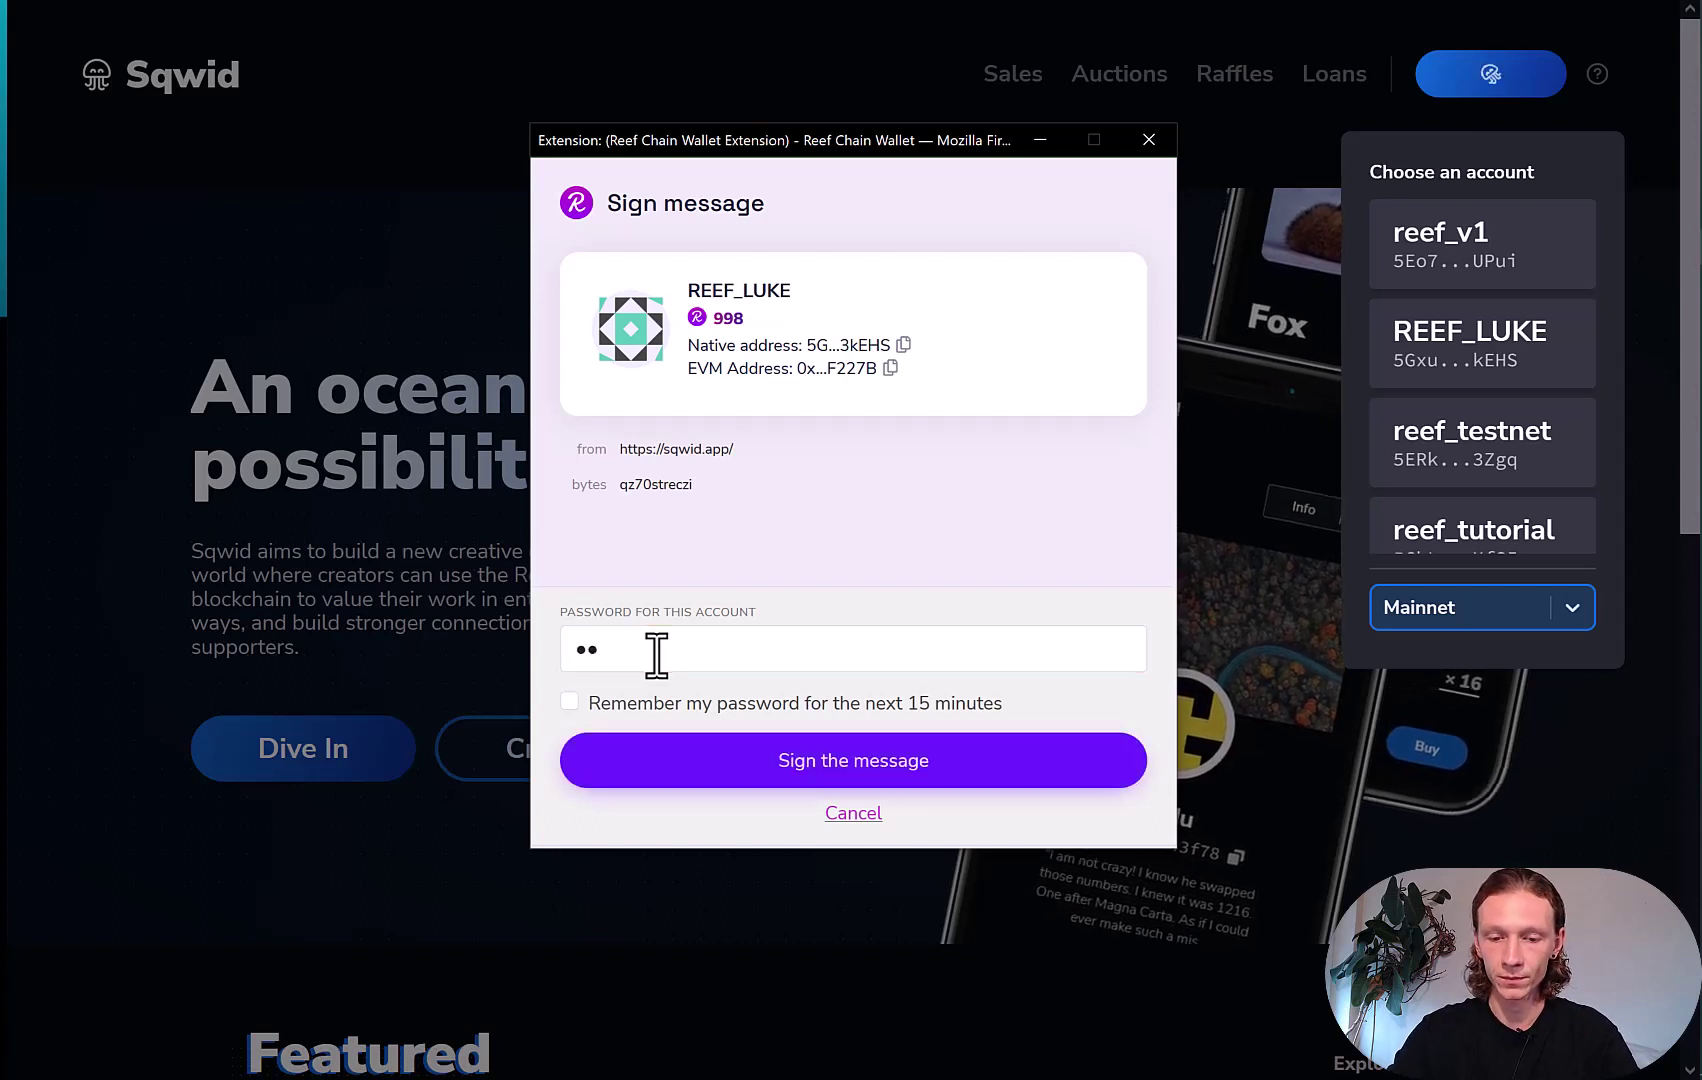
type("•••")
key("Caps_Lock")
type("•")
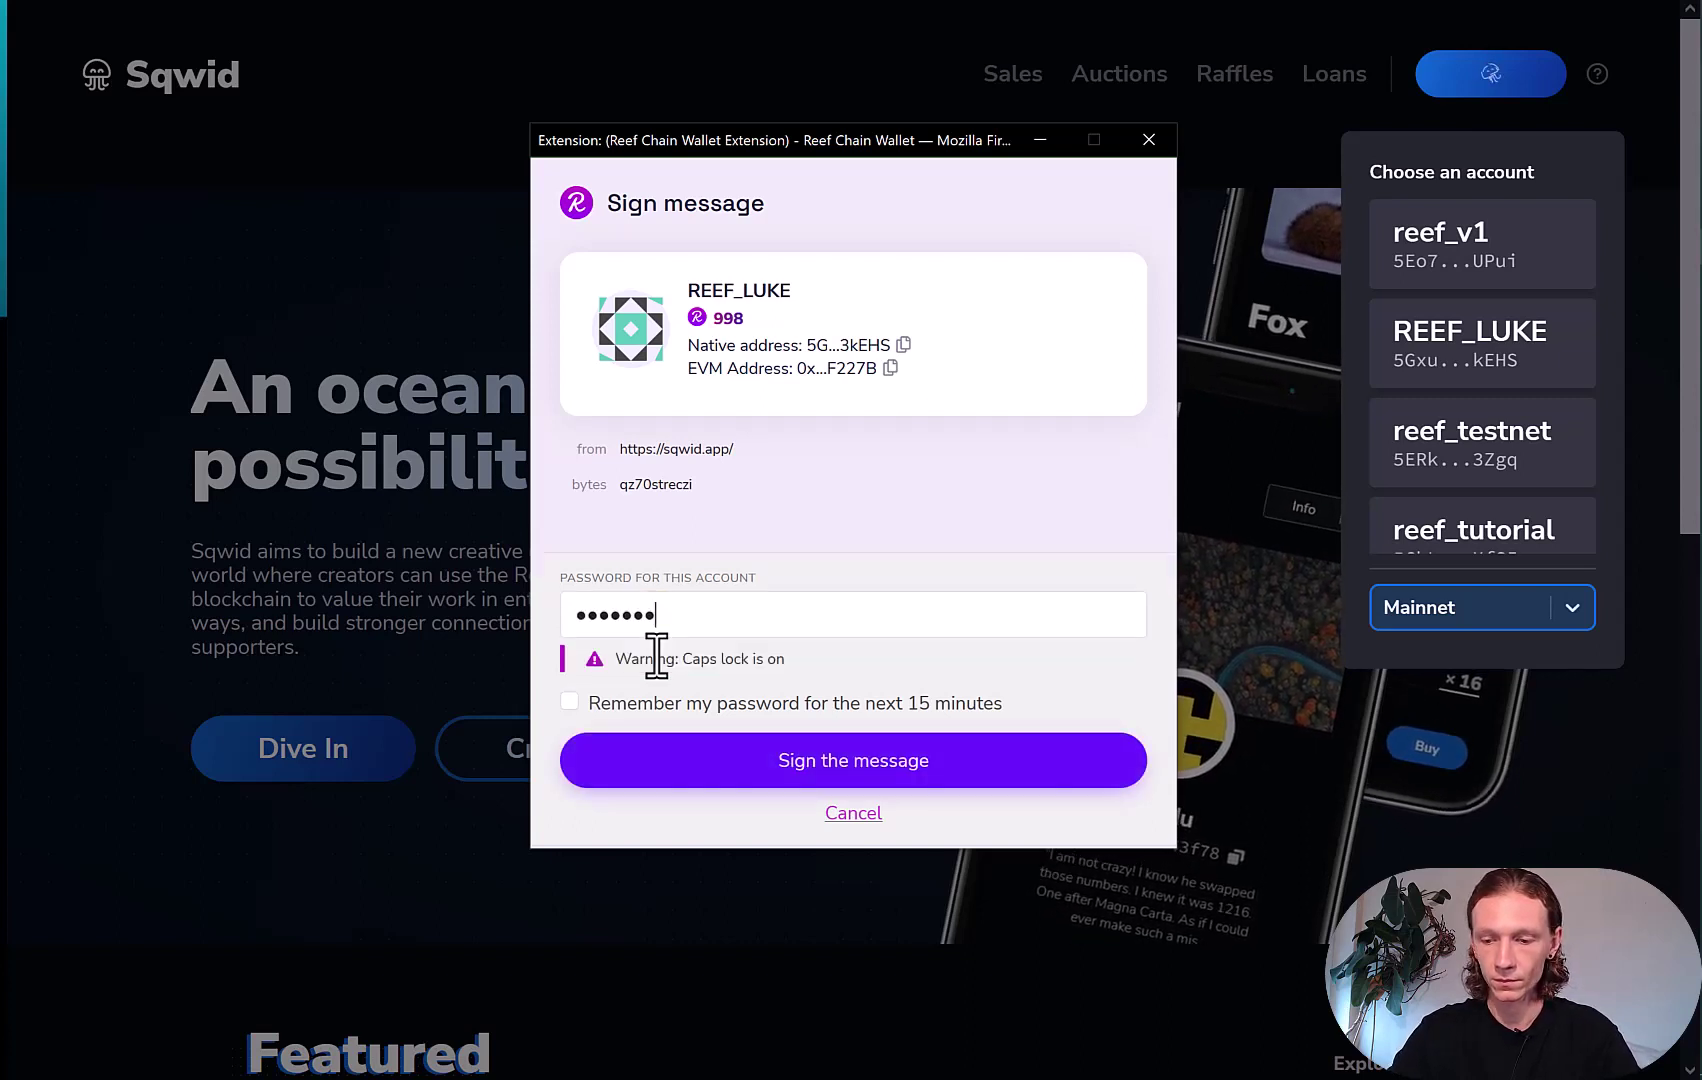
key("Caps_Lock")
type("•")
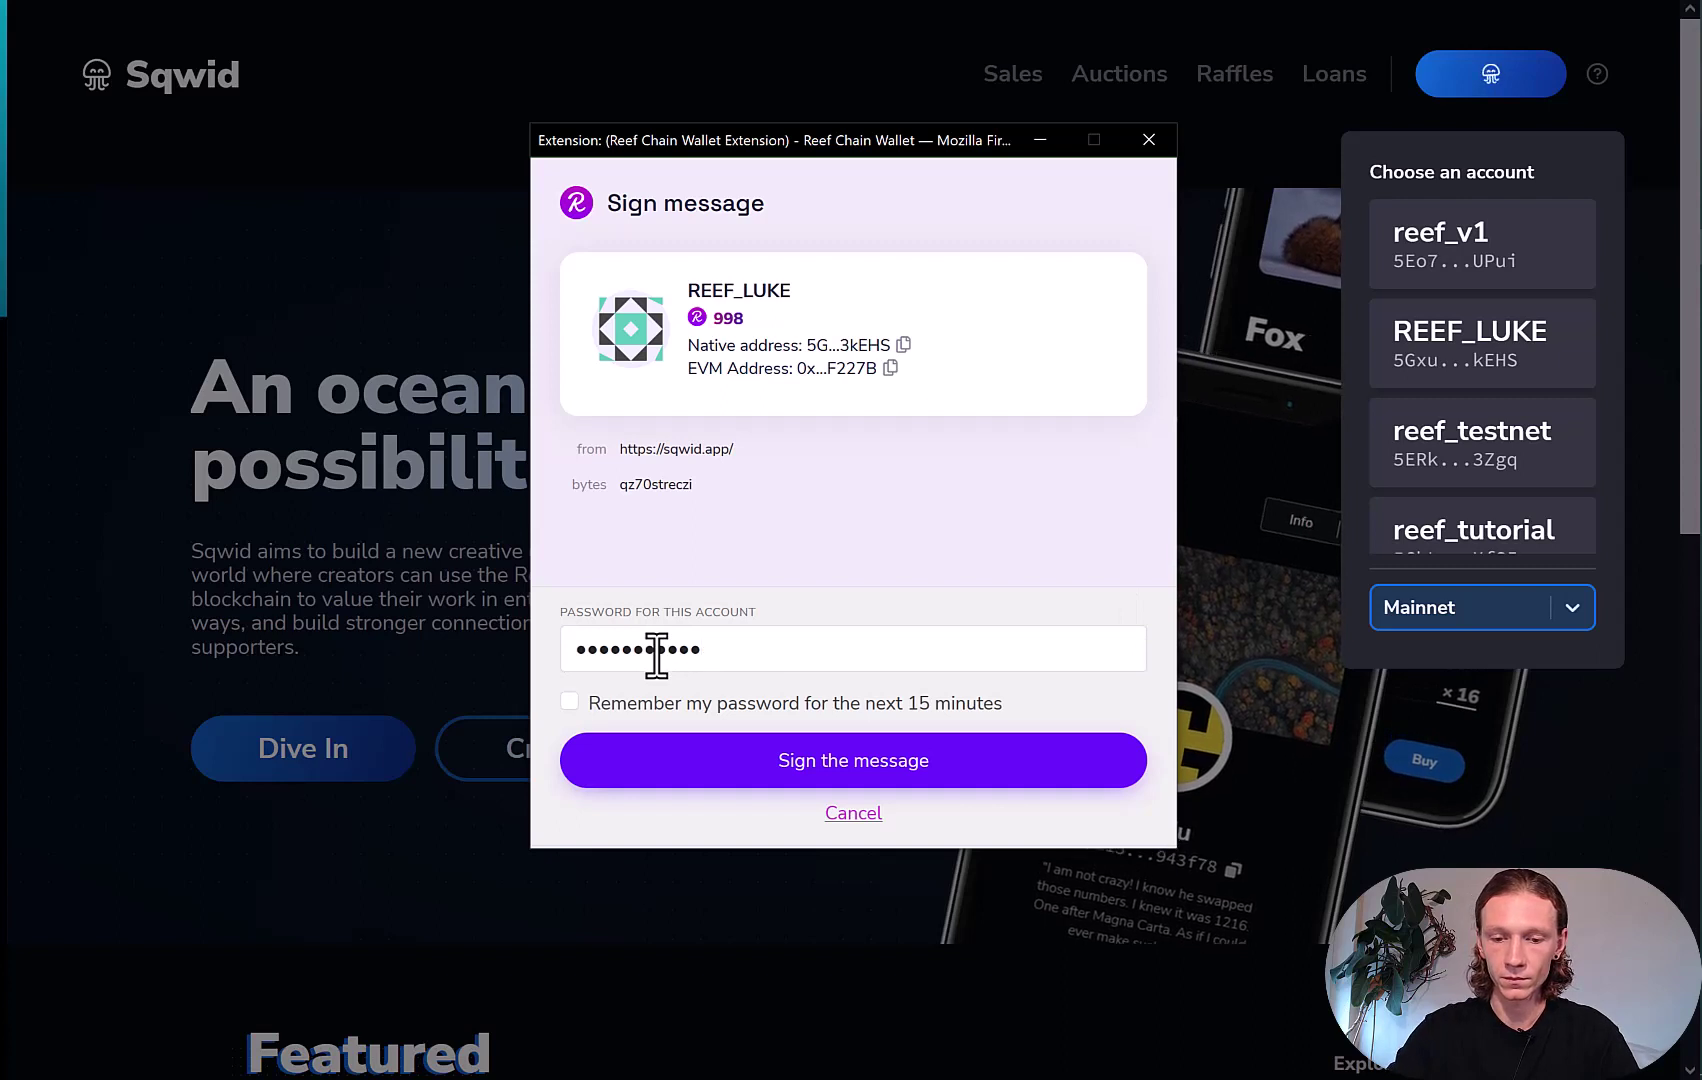
type("•••••")
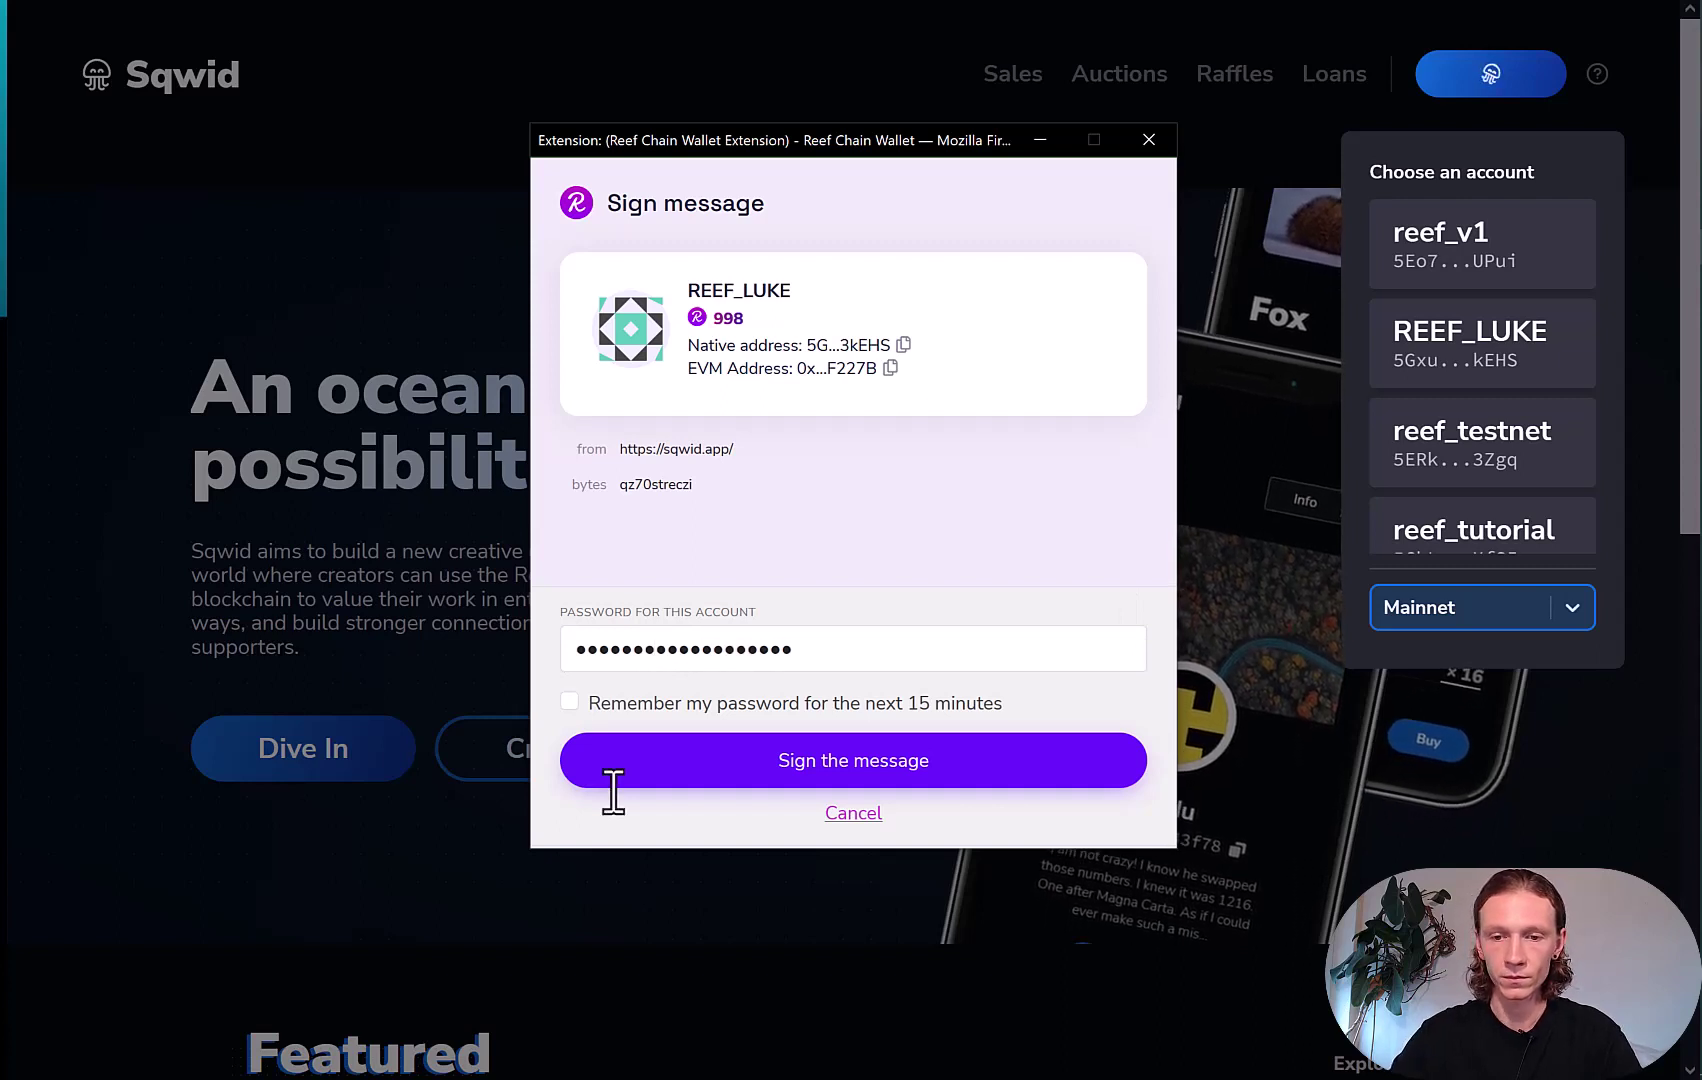
left_click(632, 787)
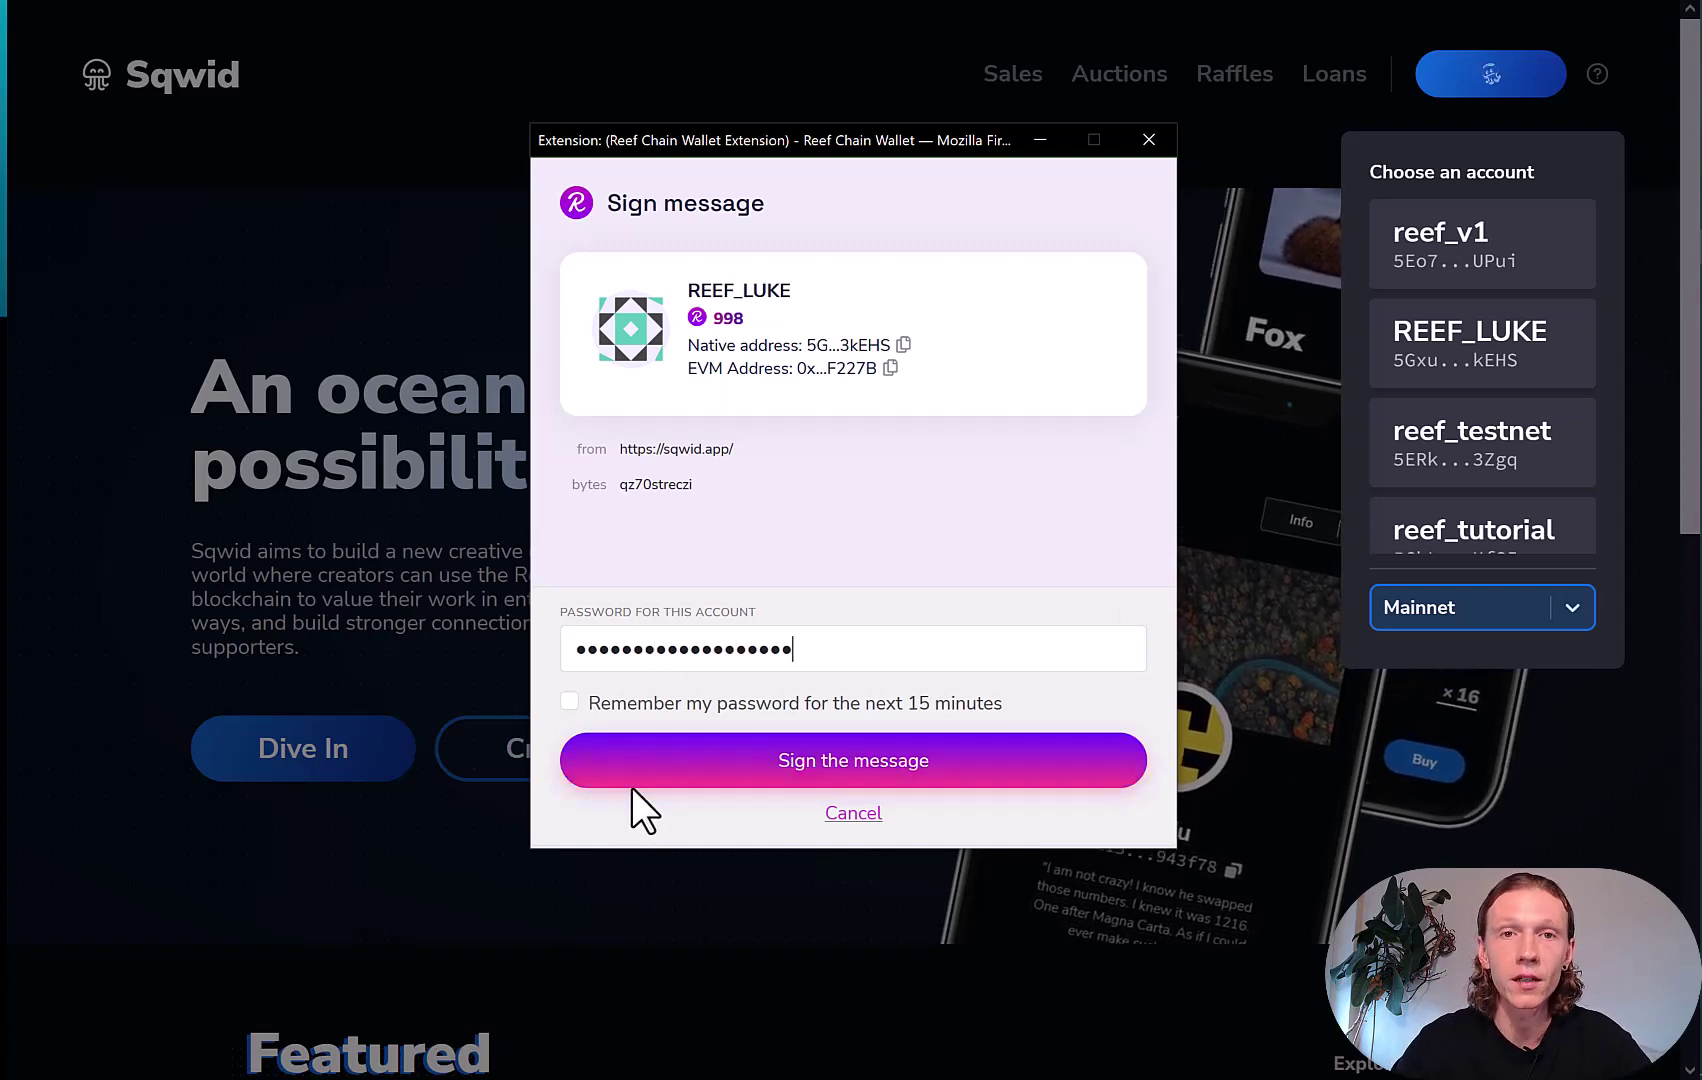
left_click(569, 703)
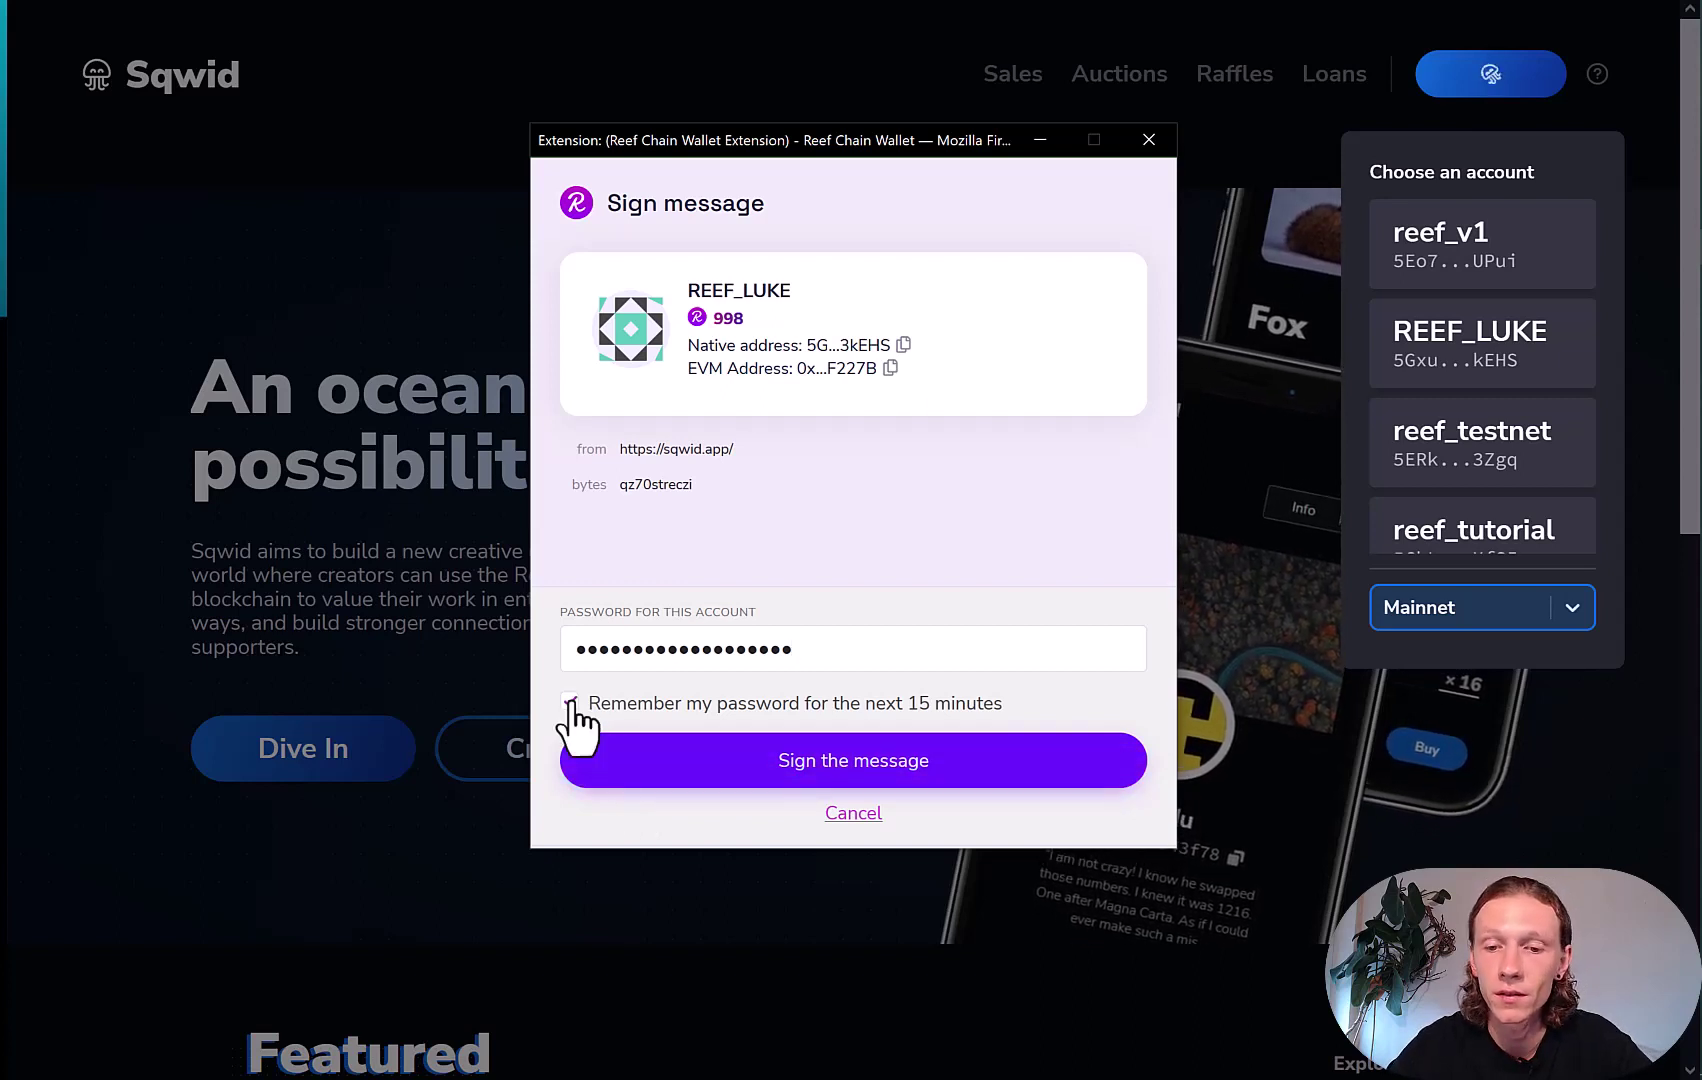
left_click(762, 764)
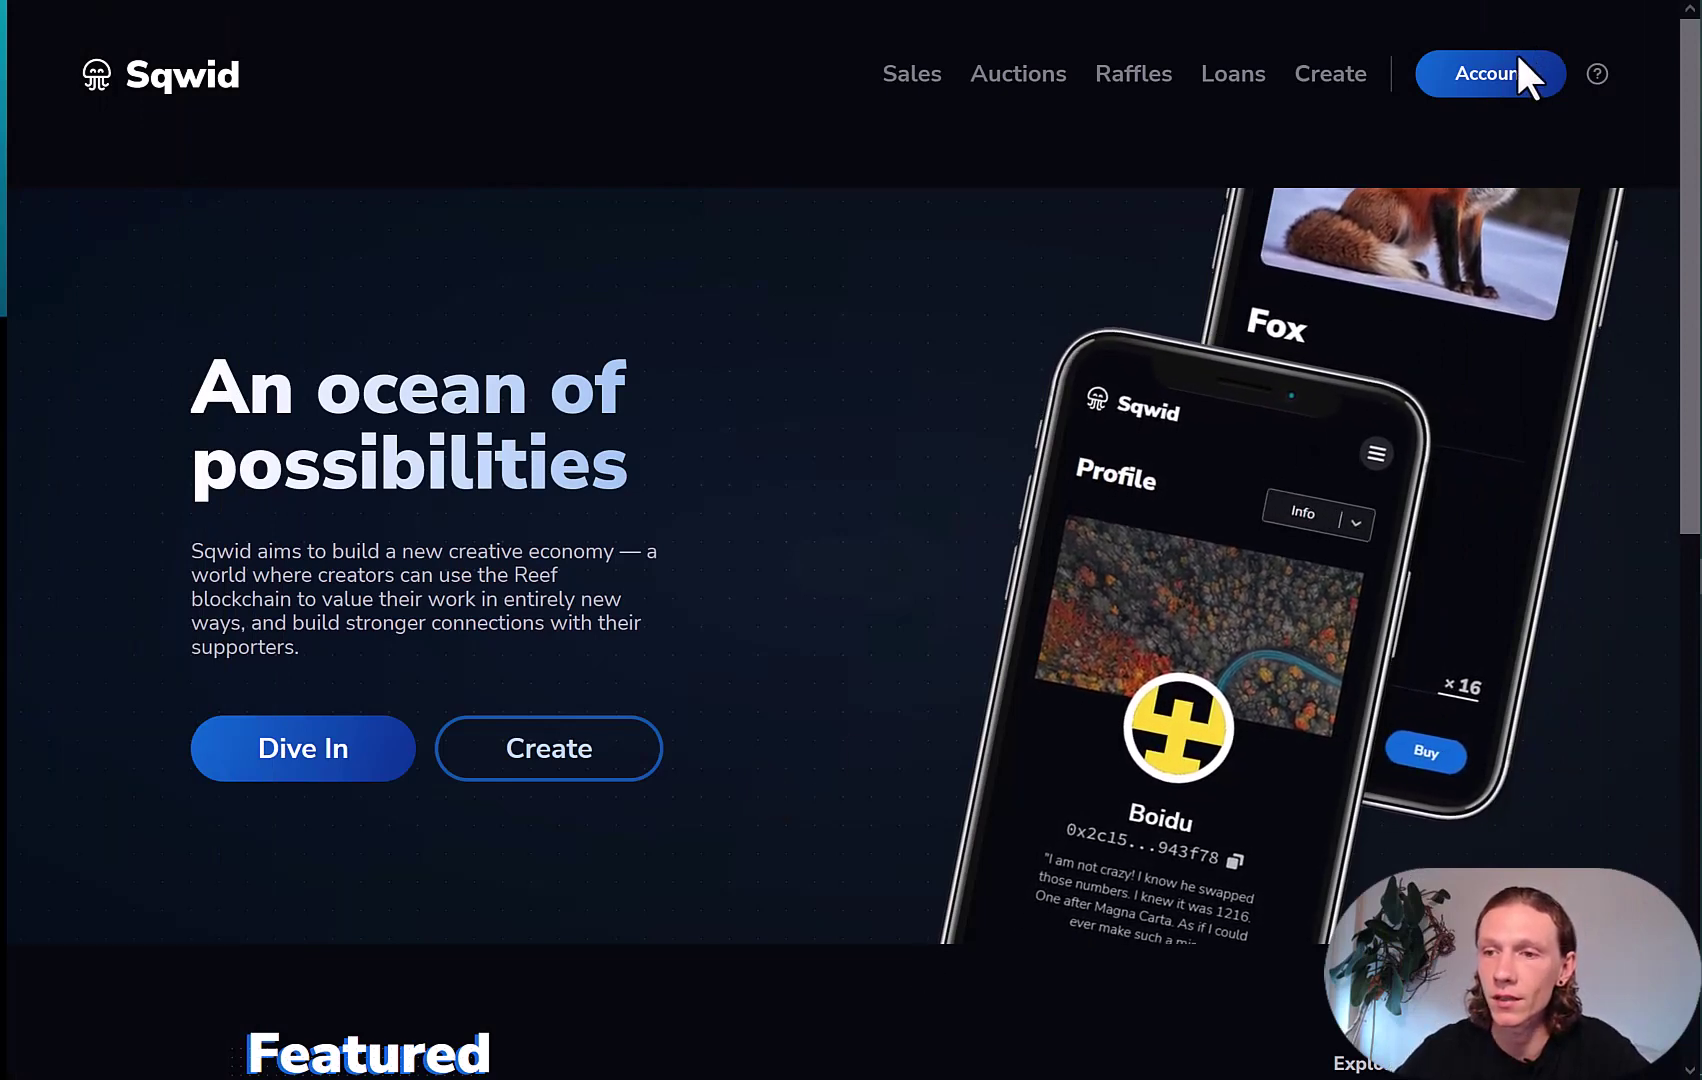
Step: Check the connected account's details and view its profile page
left_click(1522, 80)
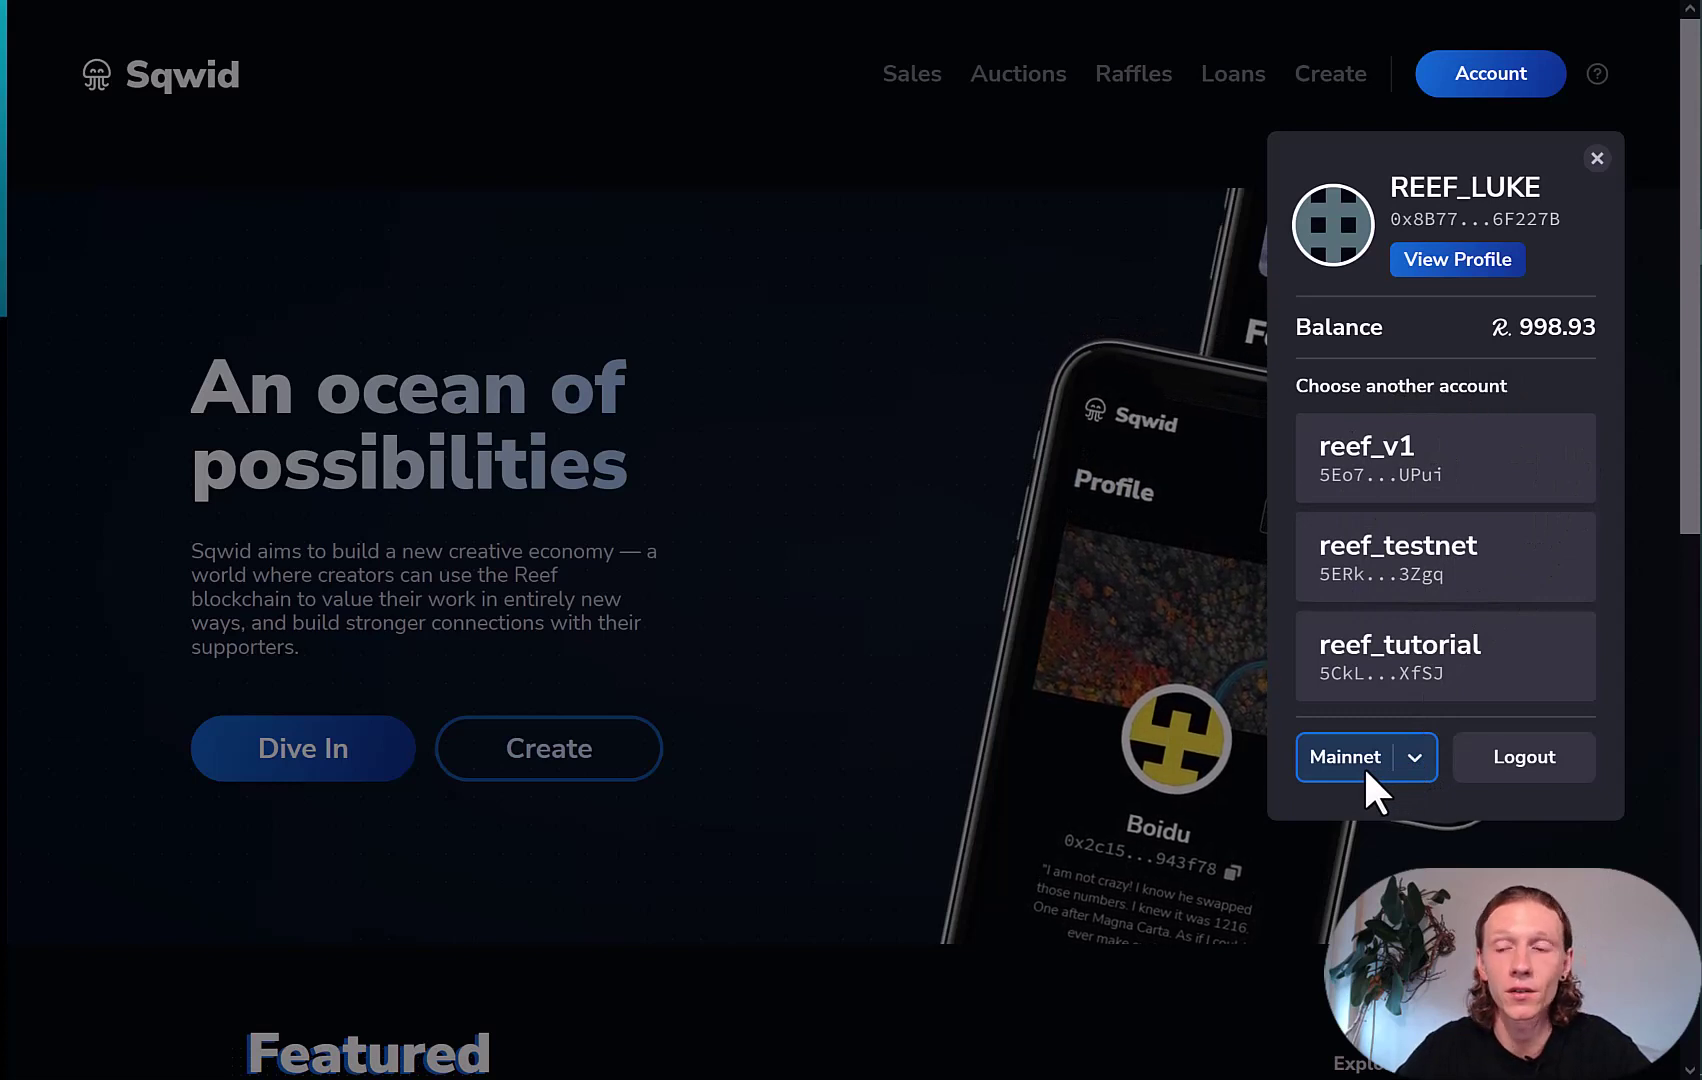
left_click(1500, 258)
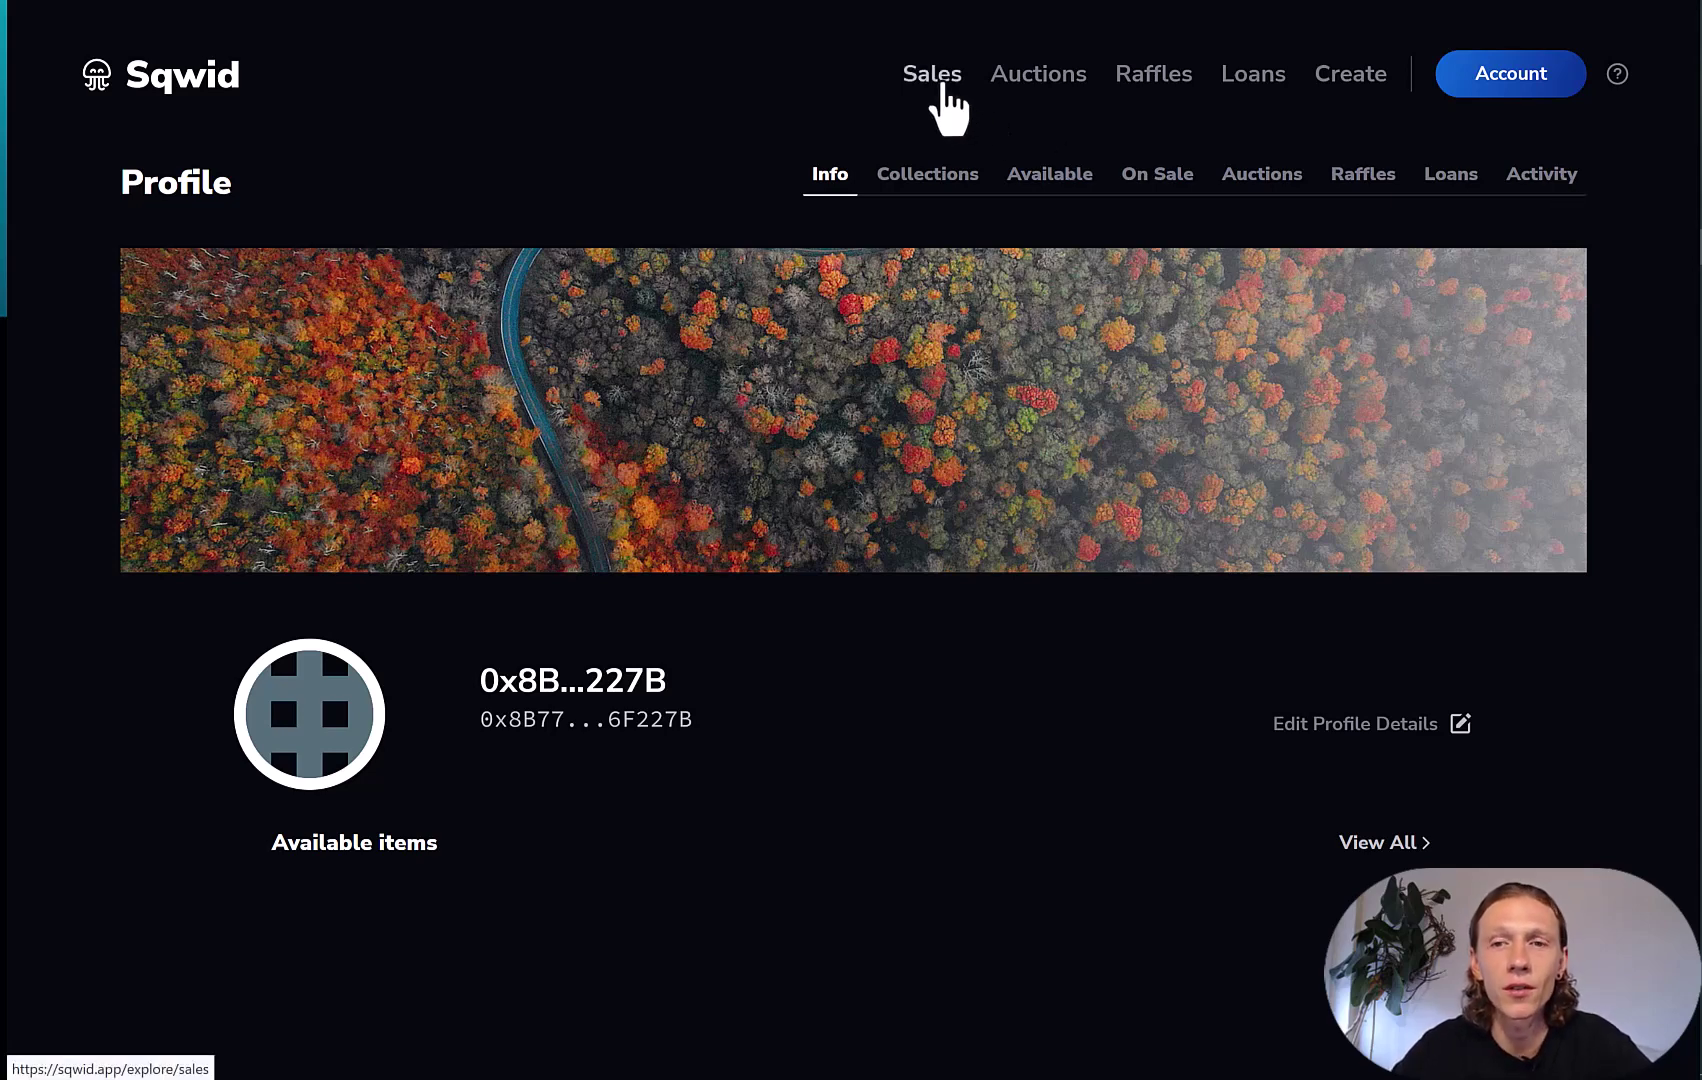
Step: Browse the collectibles listed under Sales and open the "Darkness and light" item
left_click(932, 74)
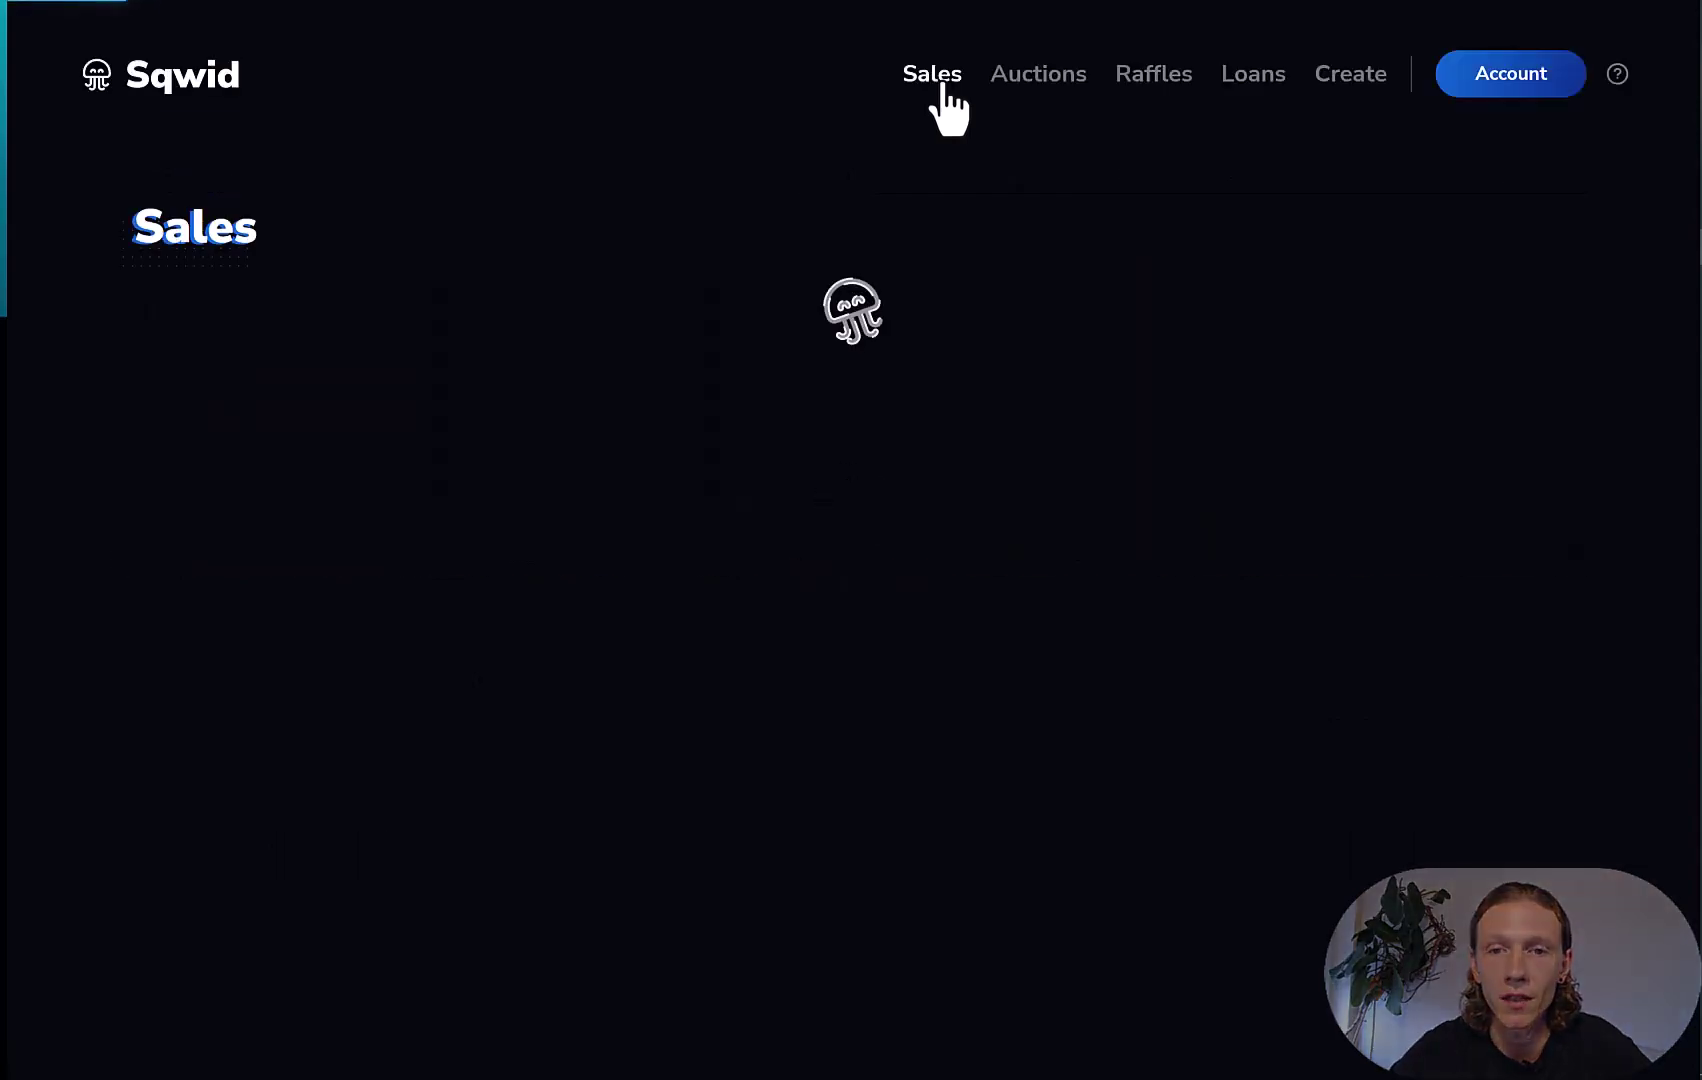
scroll(733, 133, "down", 3)
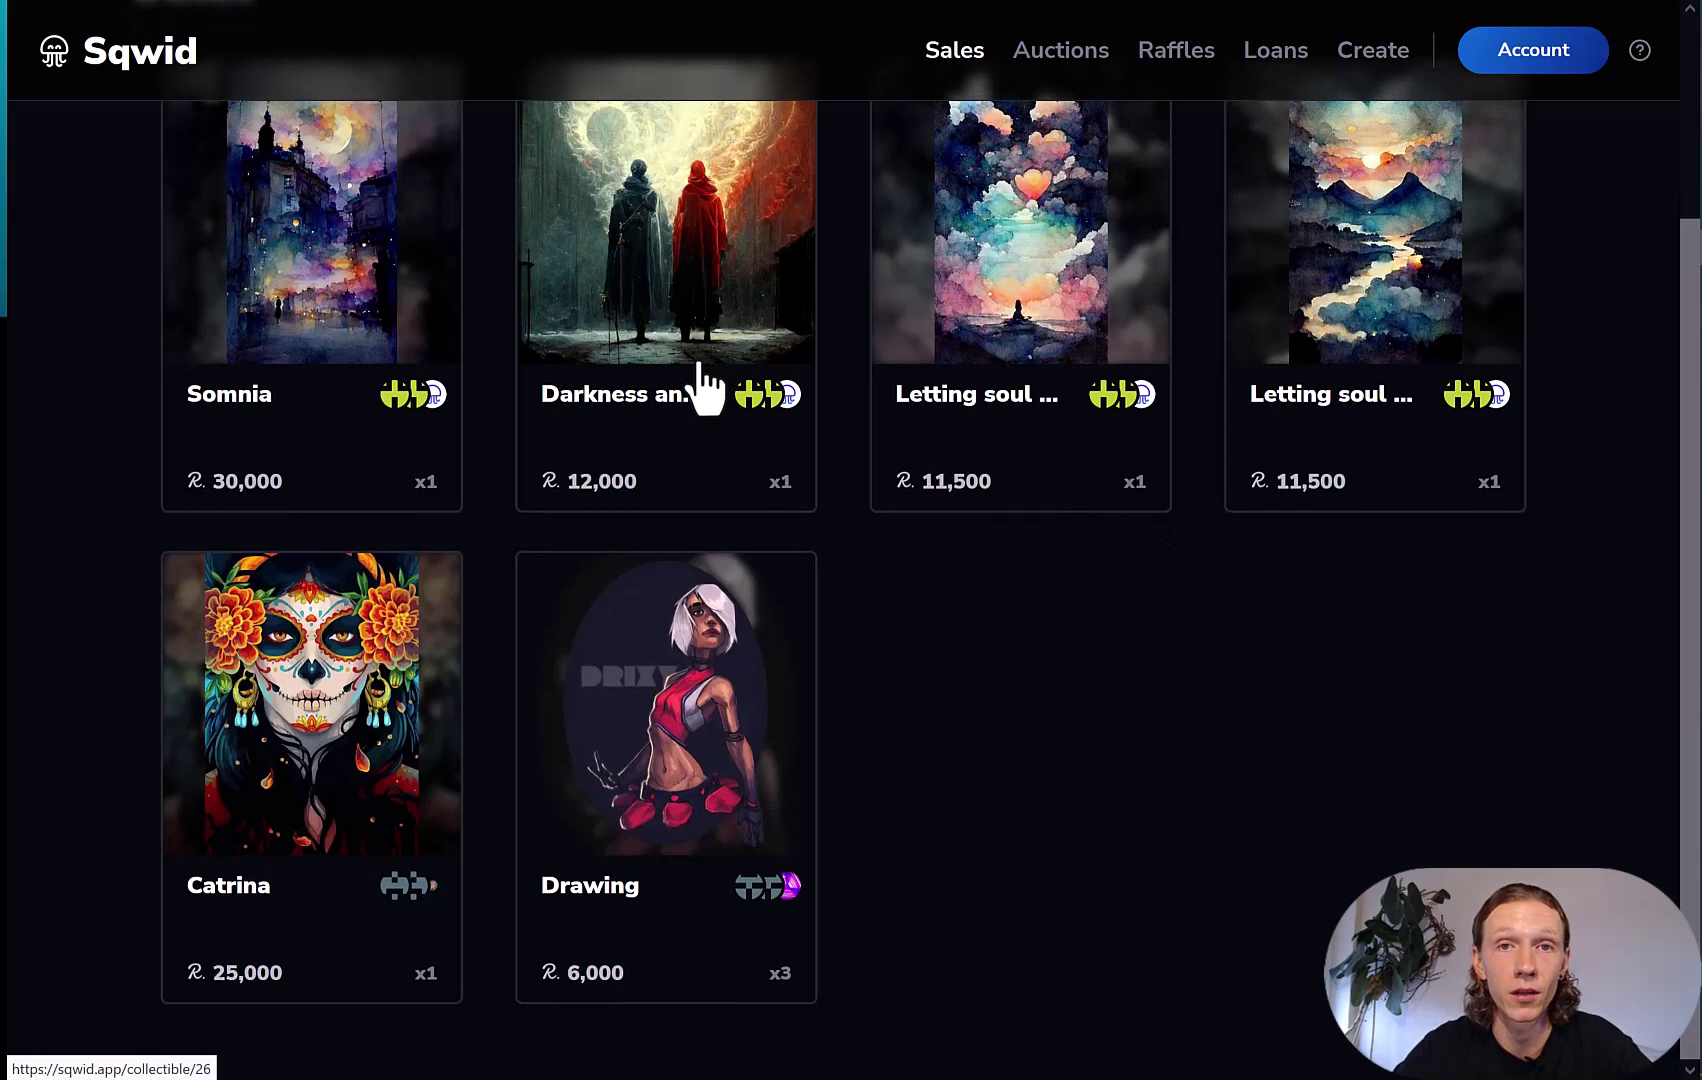
scroll(705, 385, "up", 1)
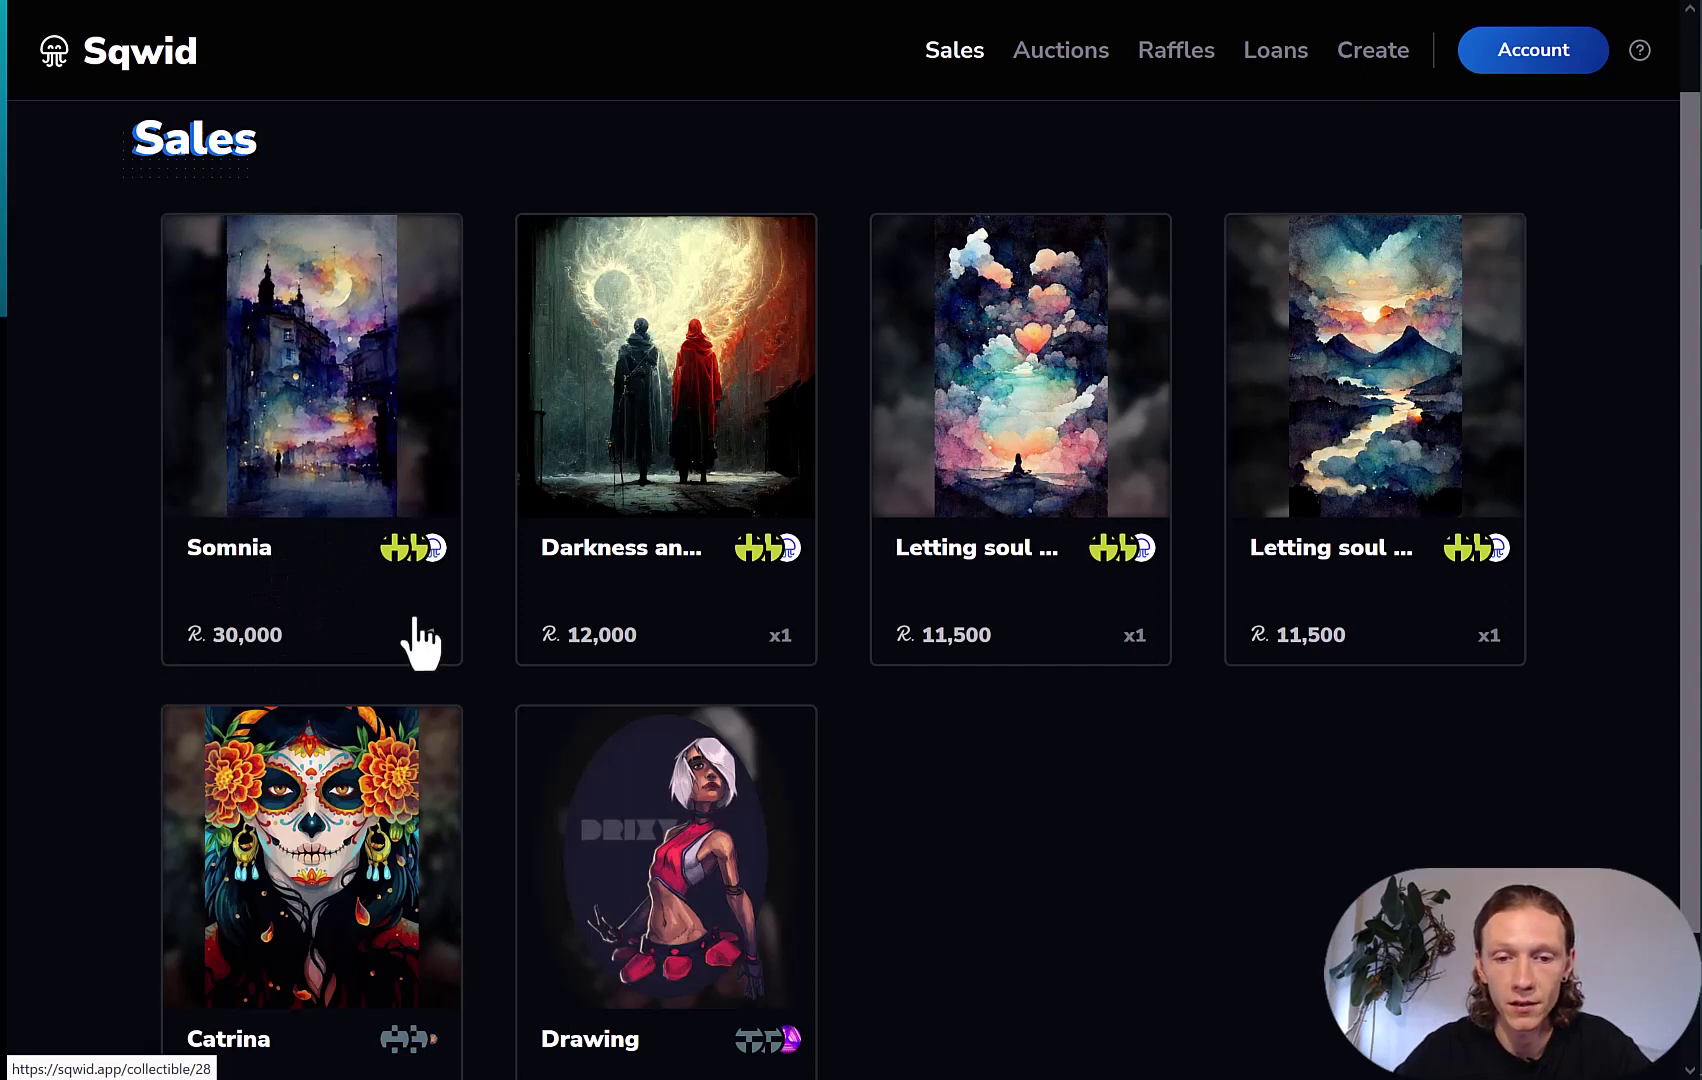
scroll(496, 608, "down", 1)
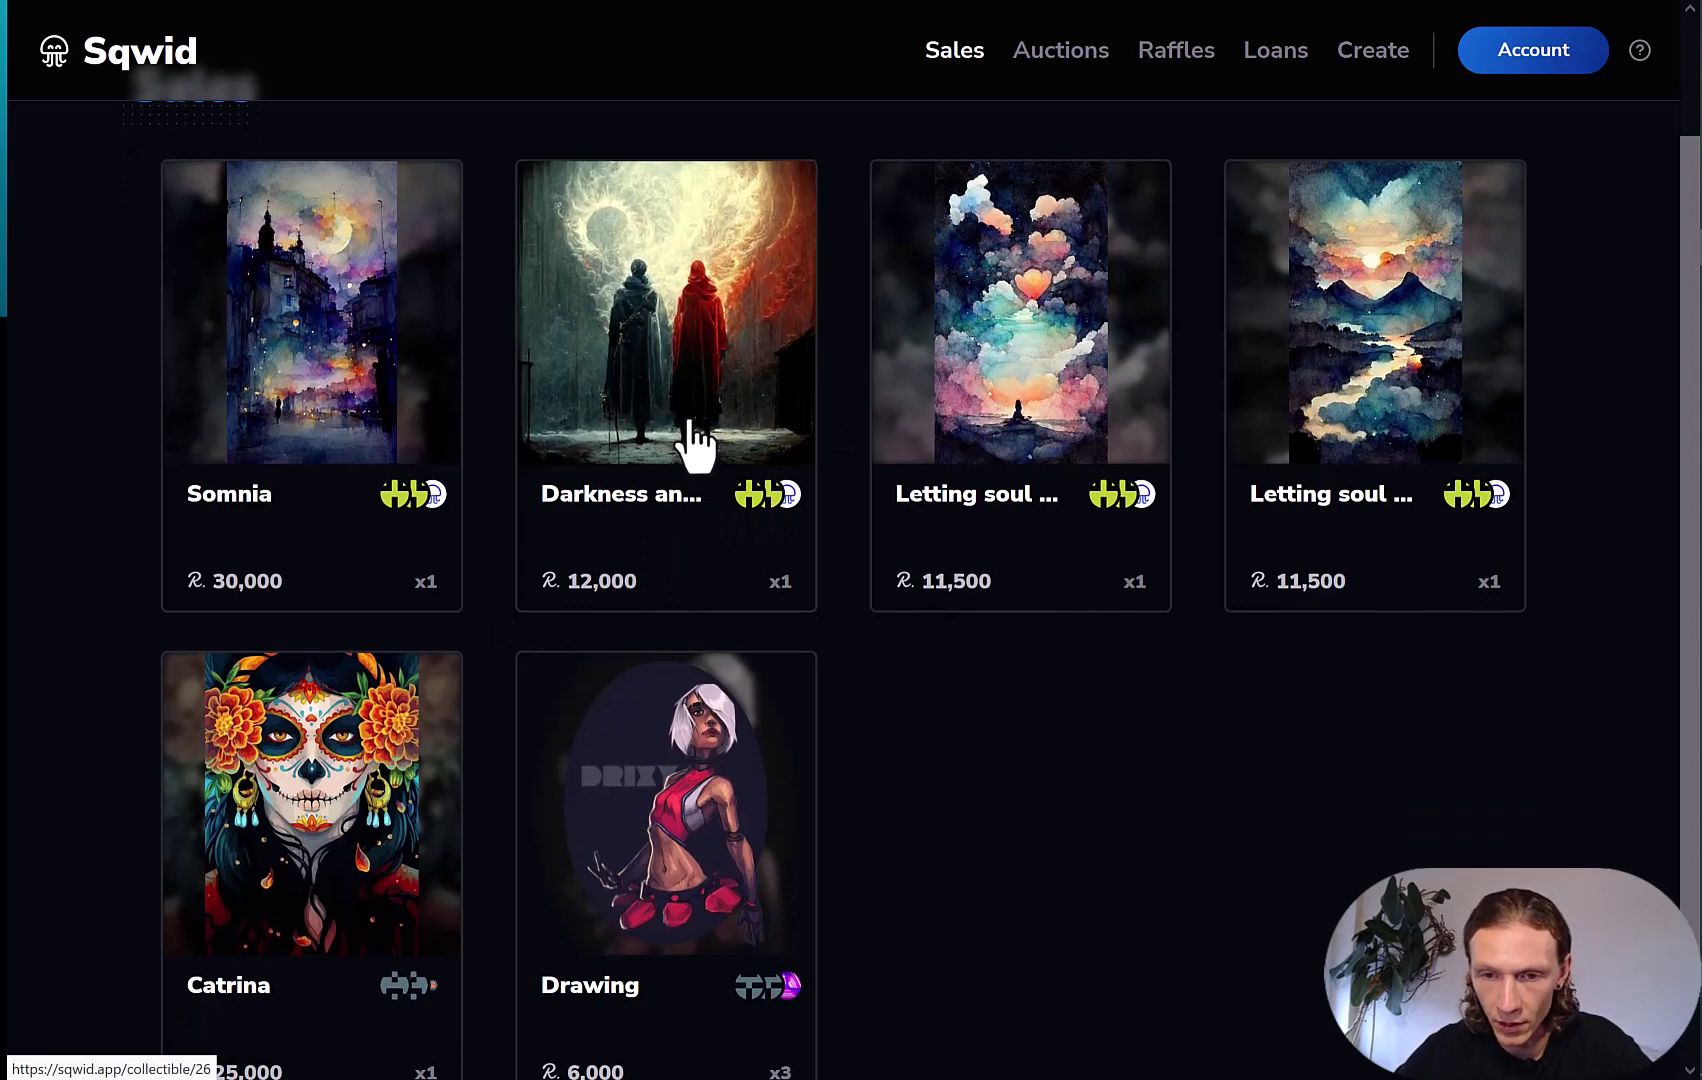
left_click(695, 445)
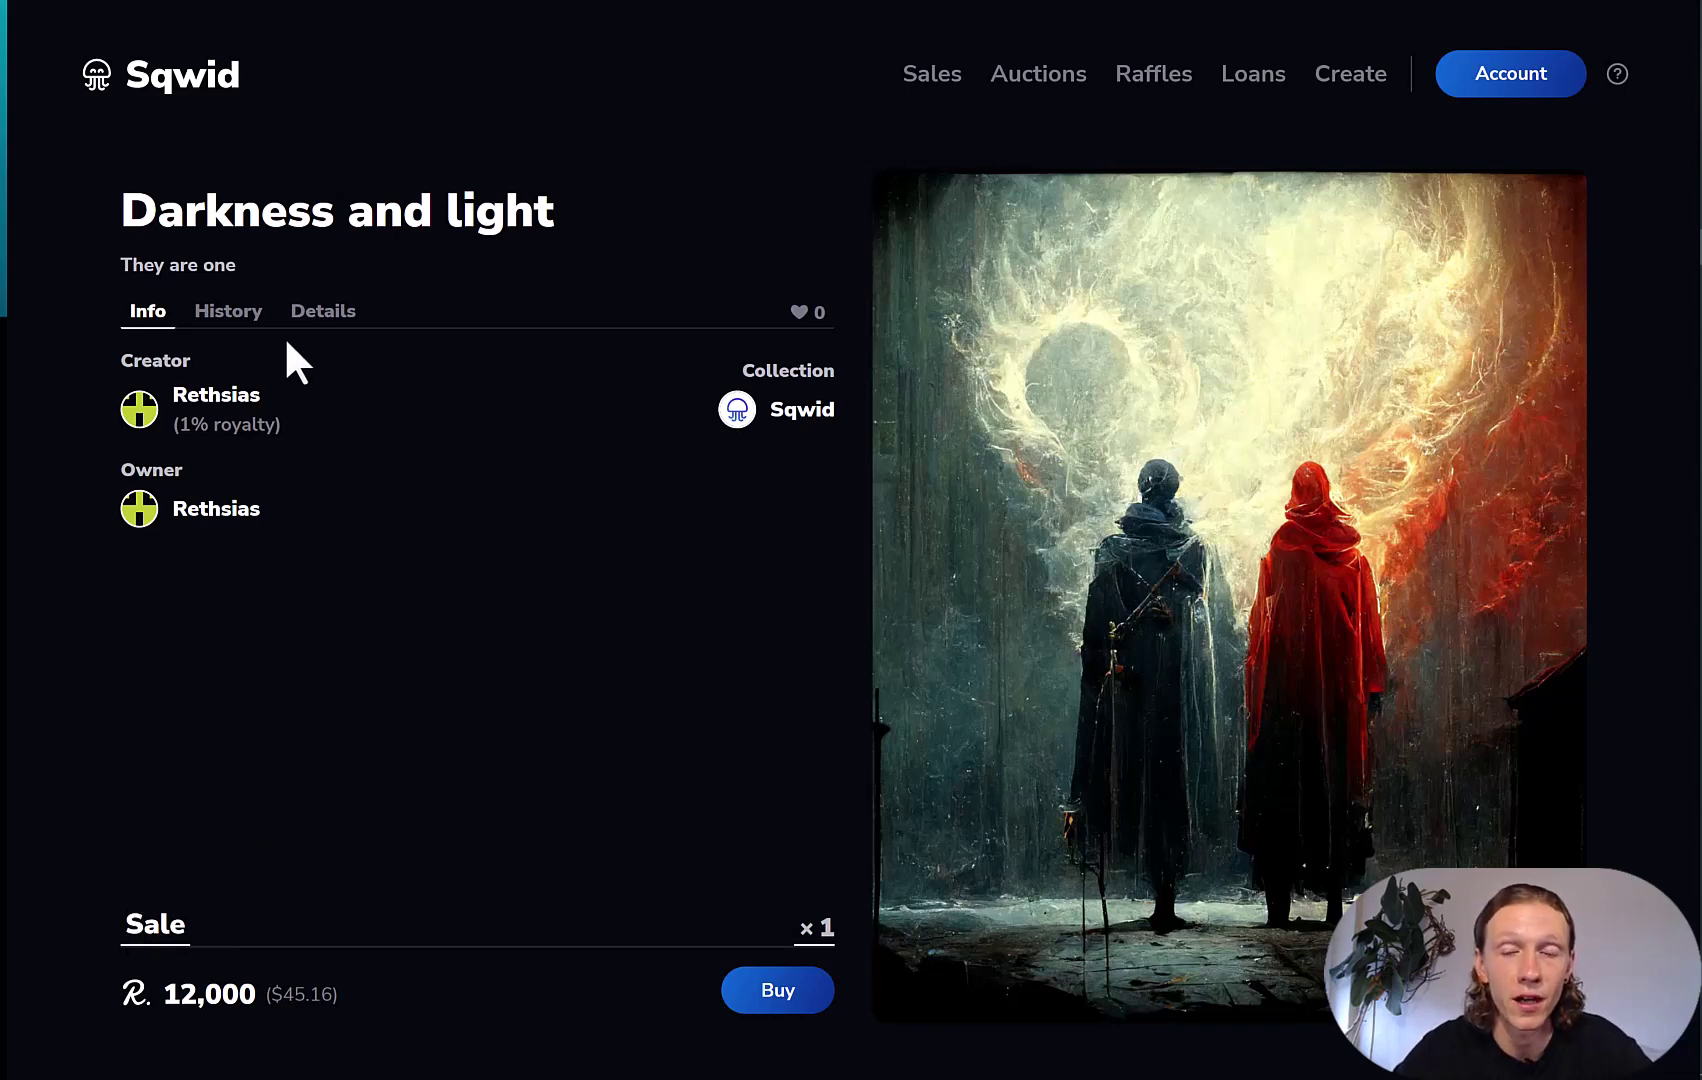
Step: Examine the collectible's price history and technical details, and return to its general info
left_click(213, 318)
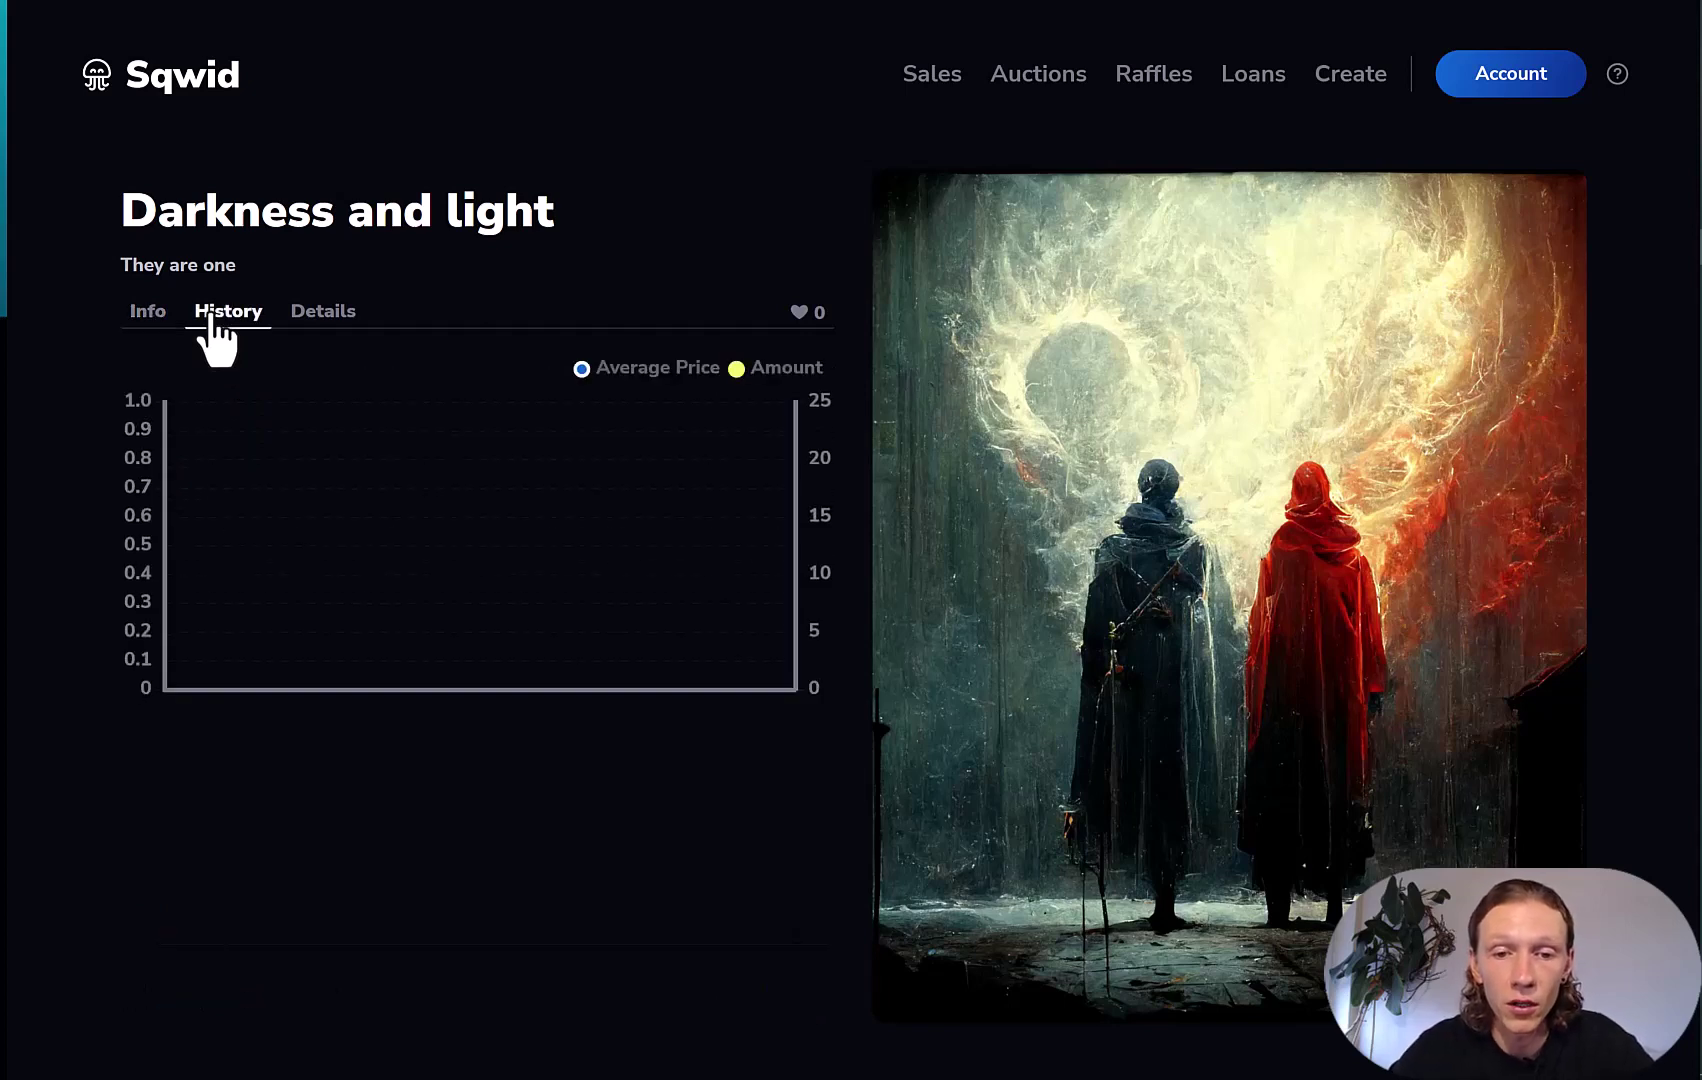
left_click(326, 316)
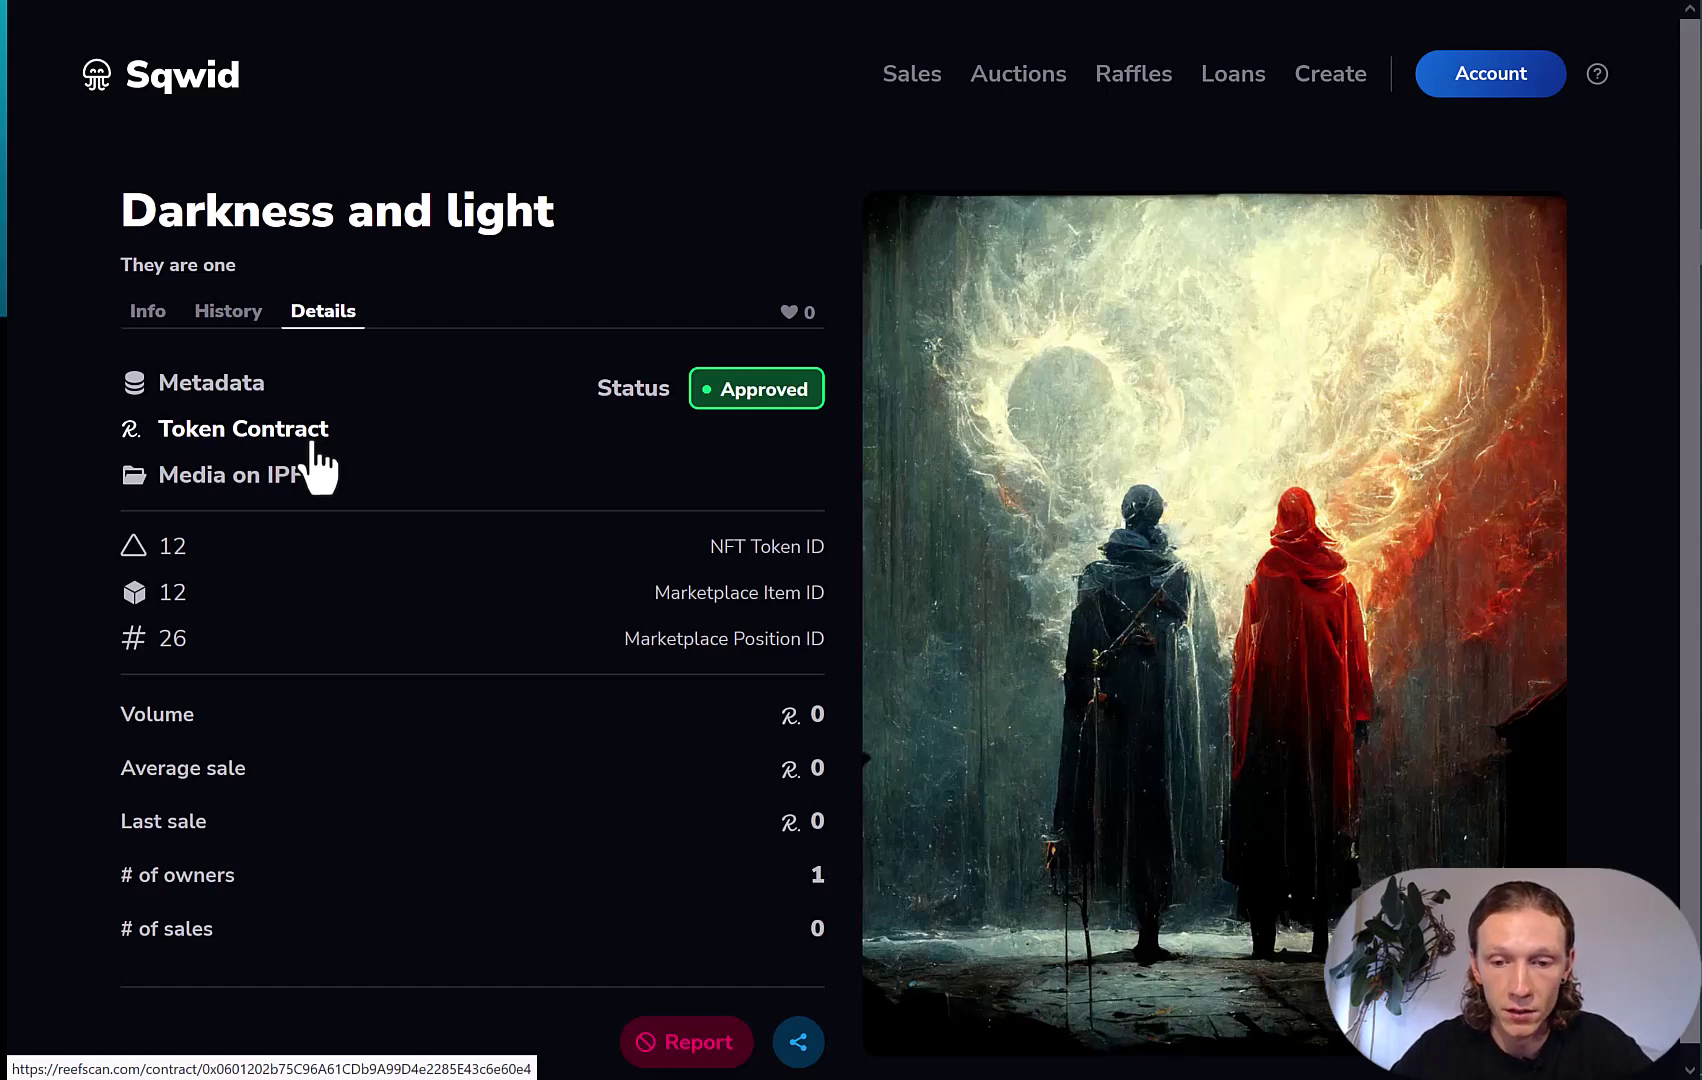
left_click(158, 318)
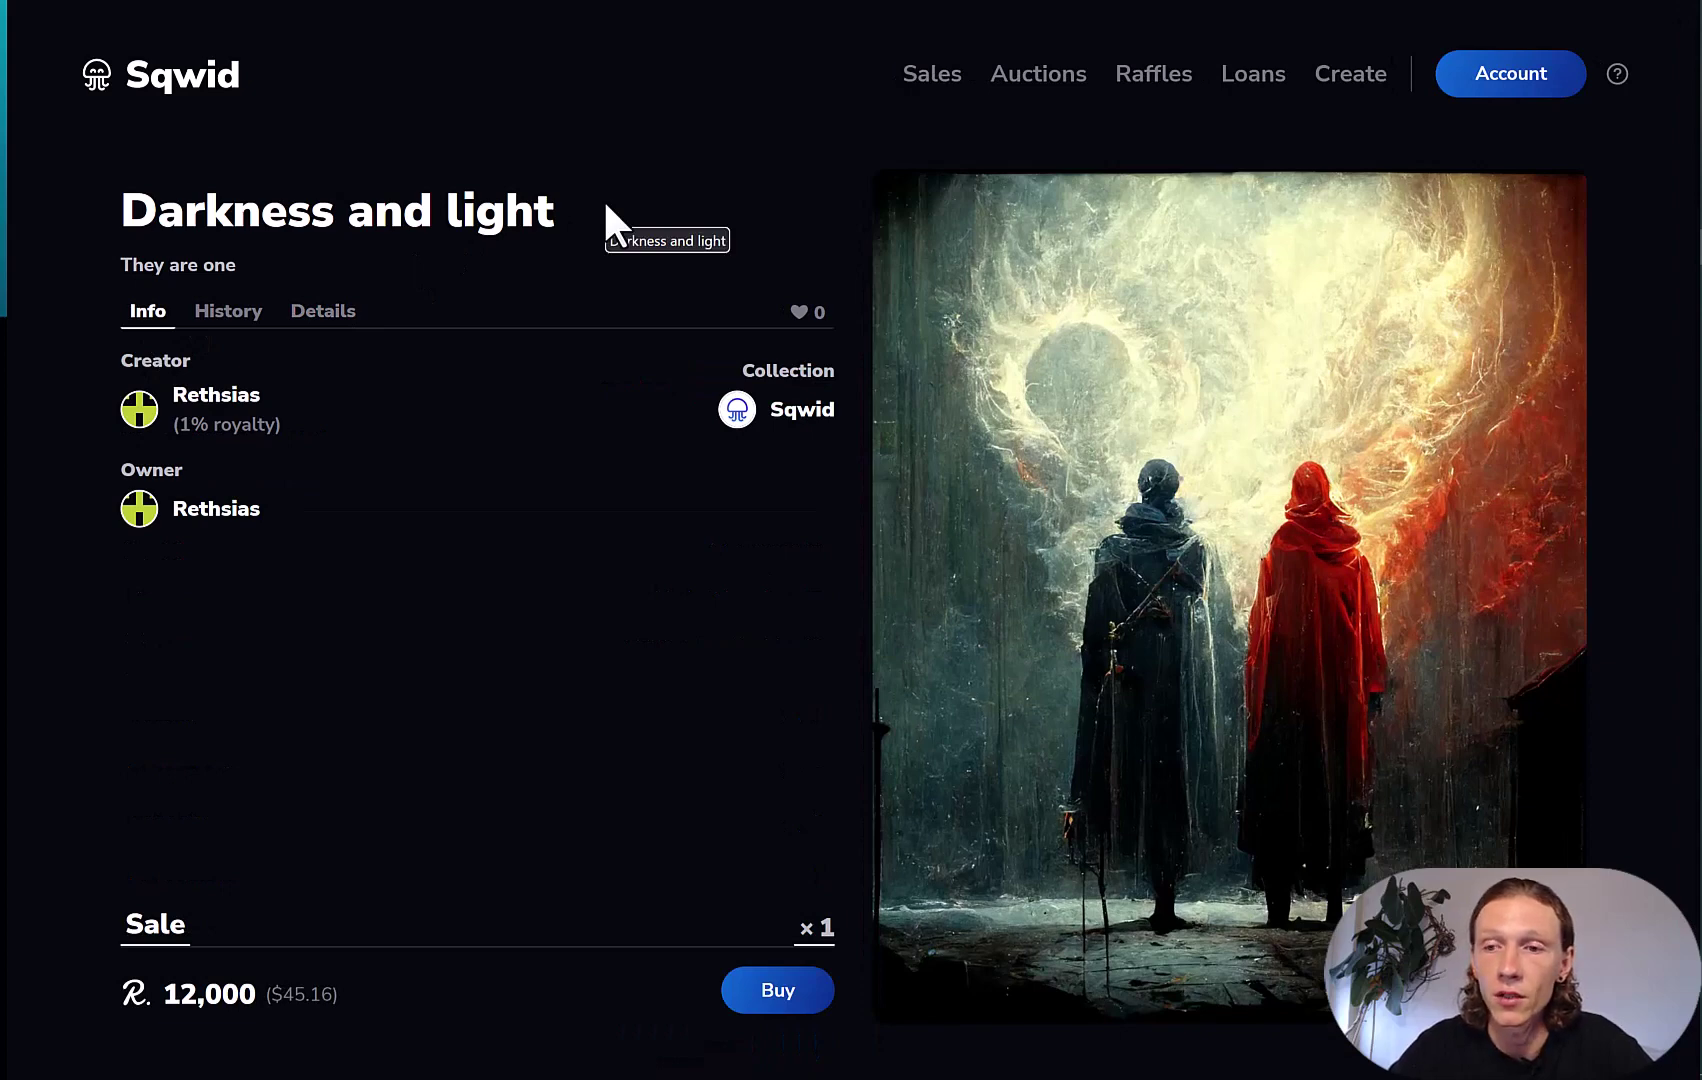
Step: Start creating a collectible and upload the clownfish image from the sqwid folder on the Desktop
left_click(1372, 96)
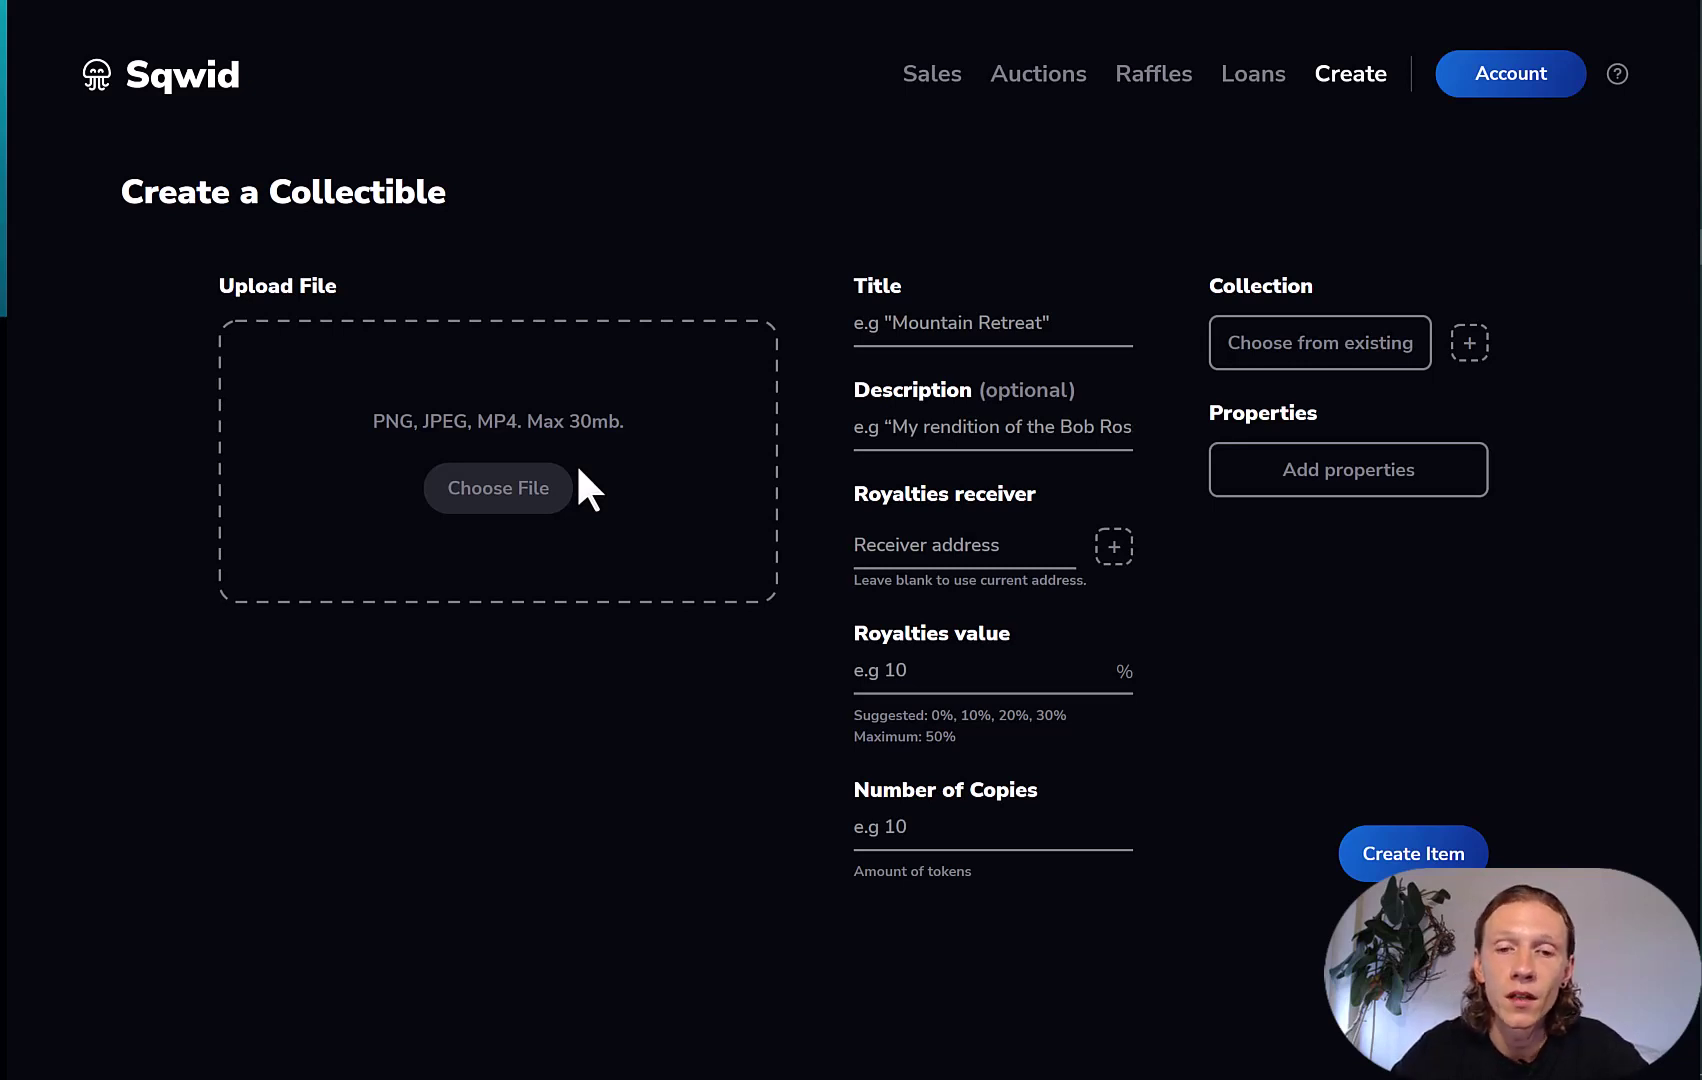
left_click(498, 488)
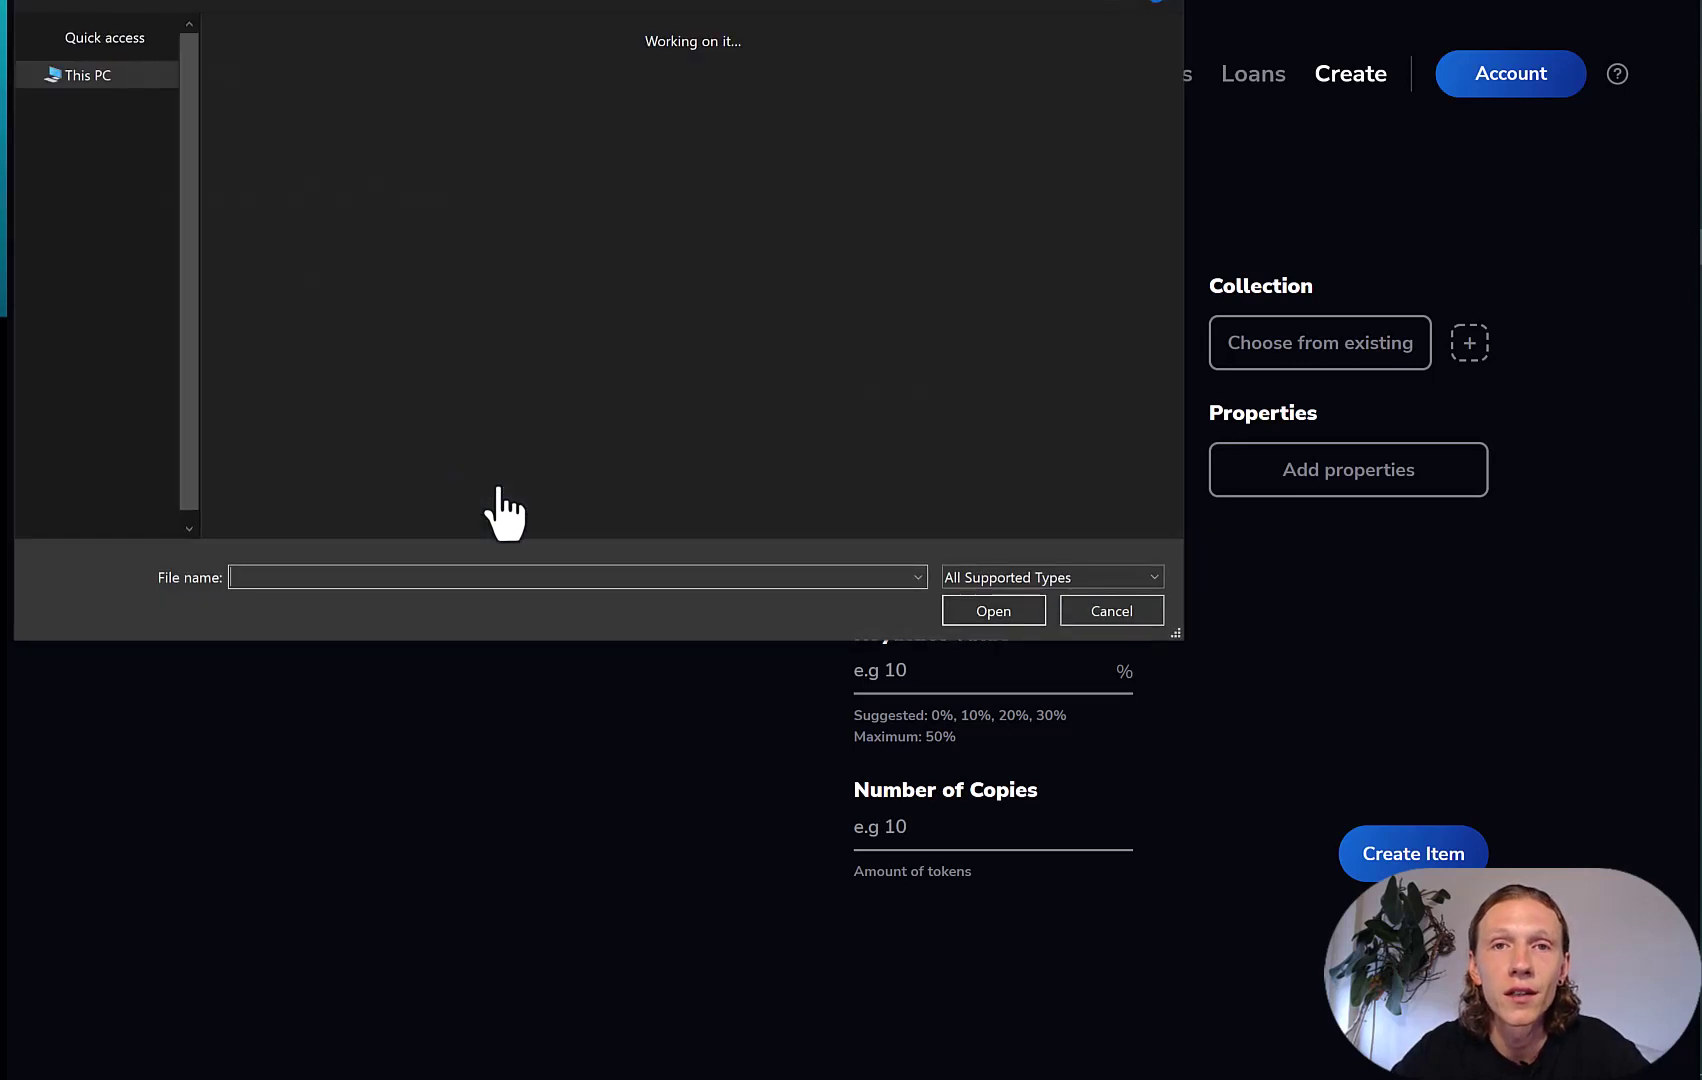
left_click(395, 55)
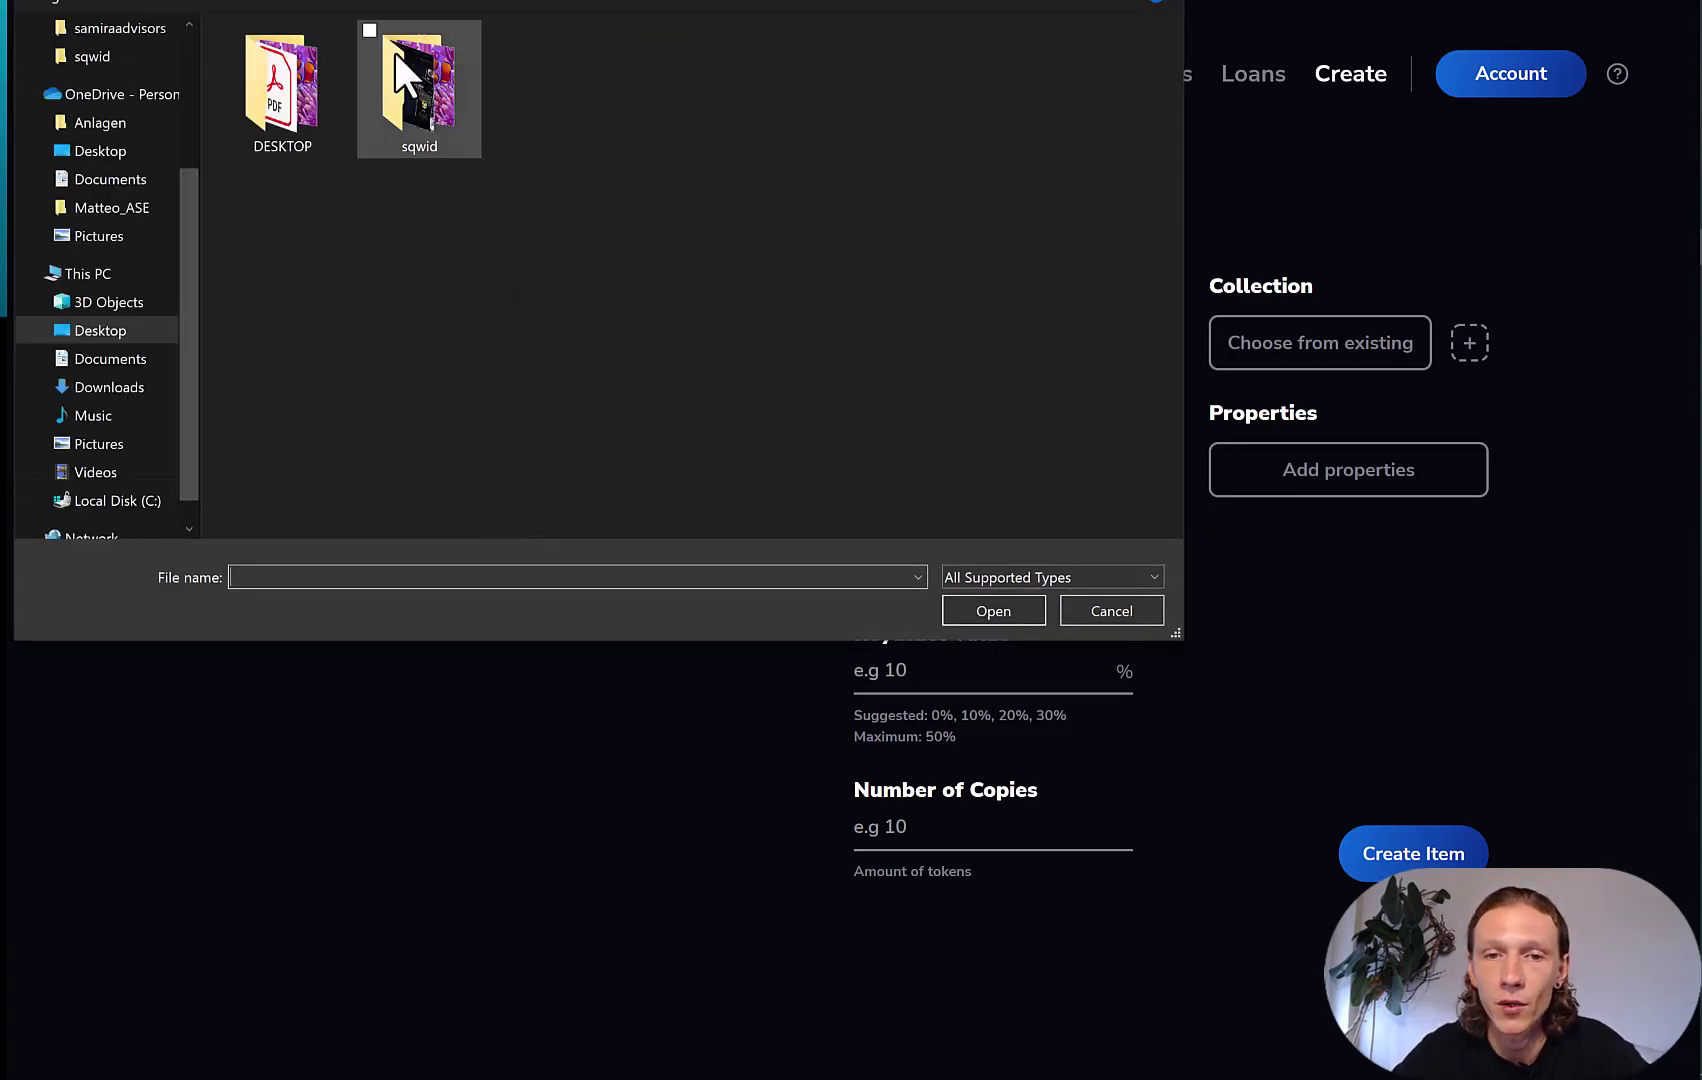
double_click(396, 57)
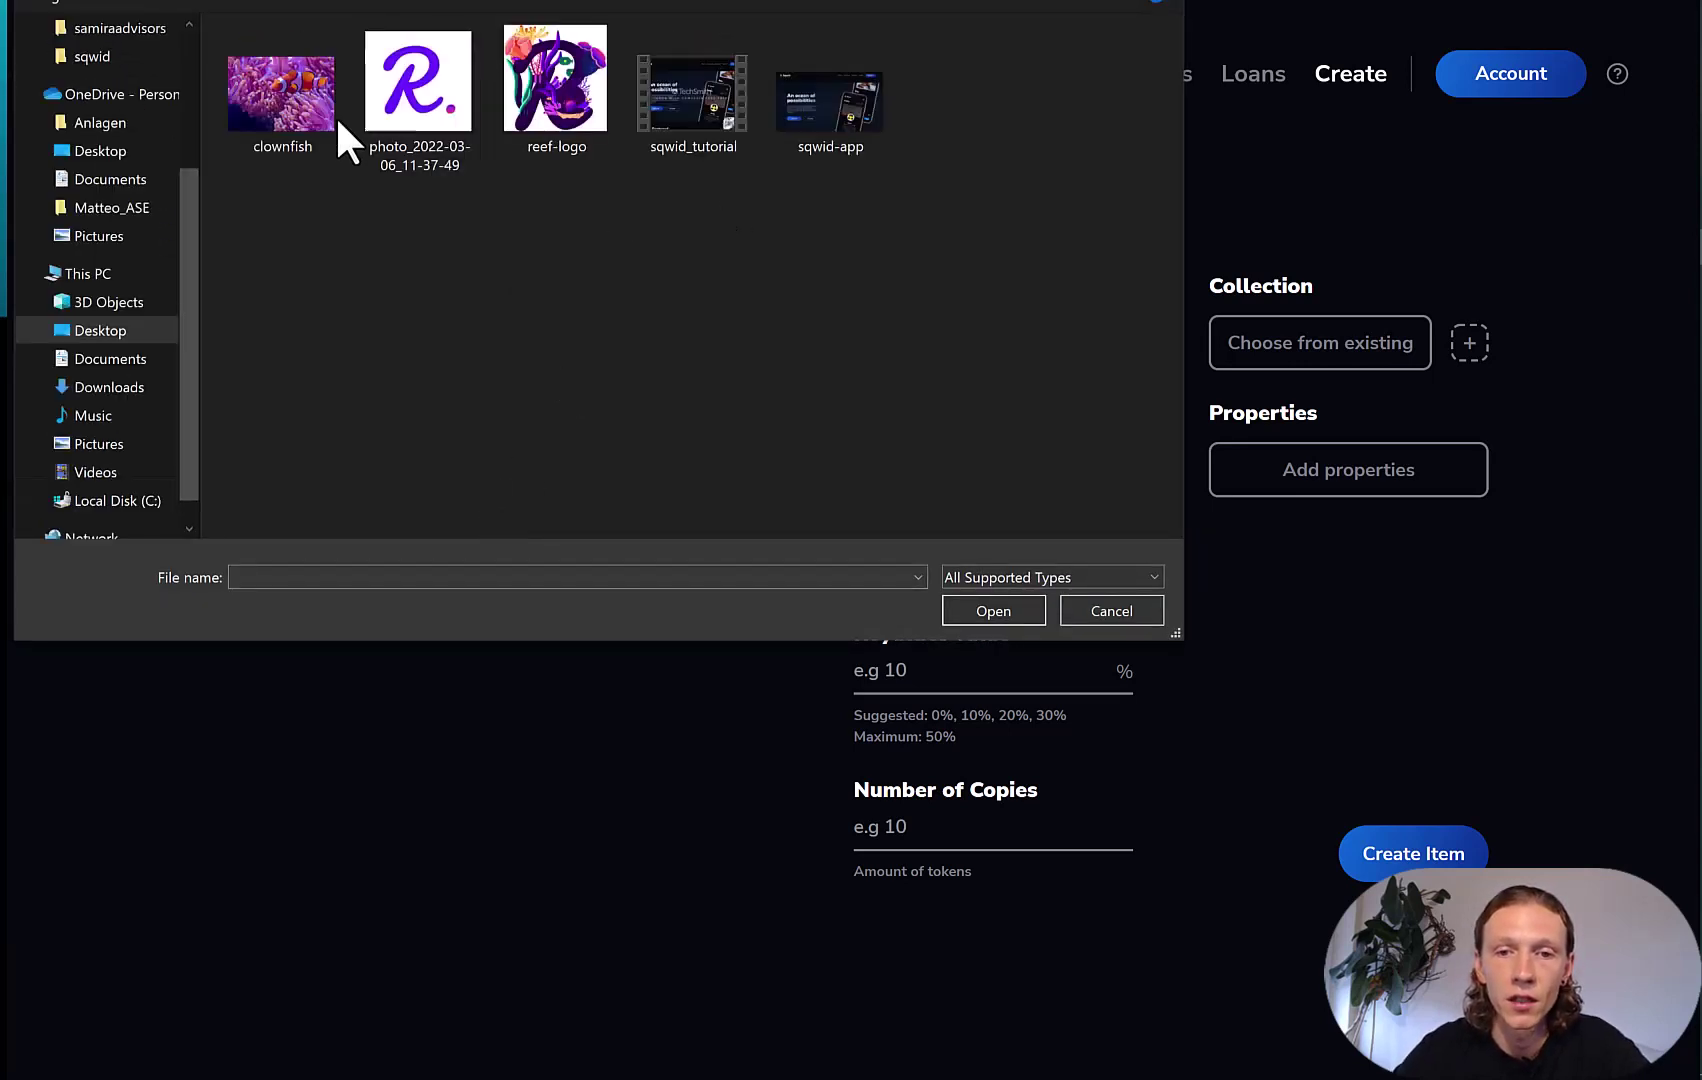
left_click(285, 97)
left_click(995, 610)
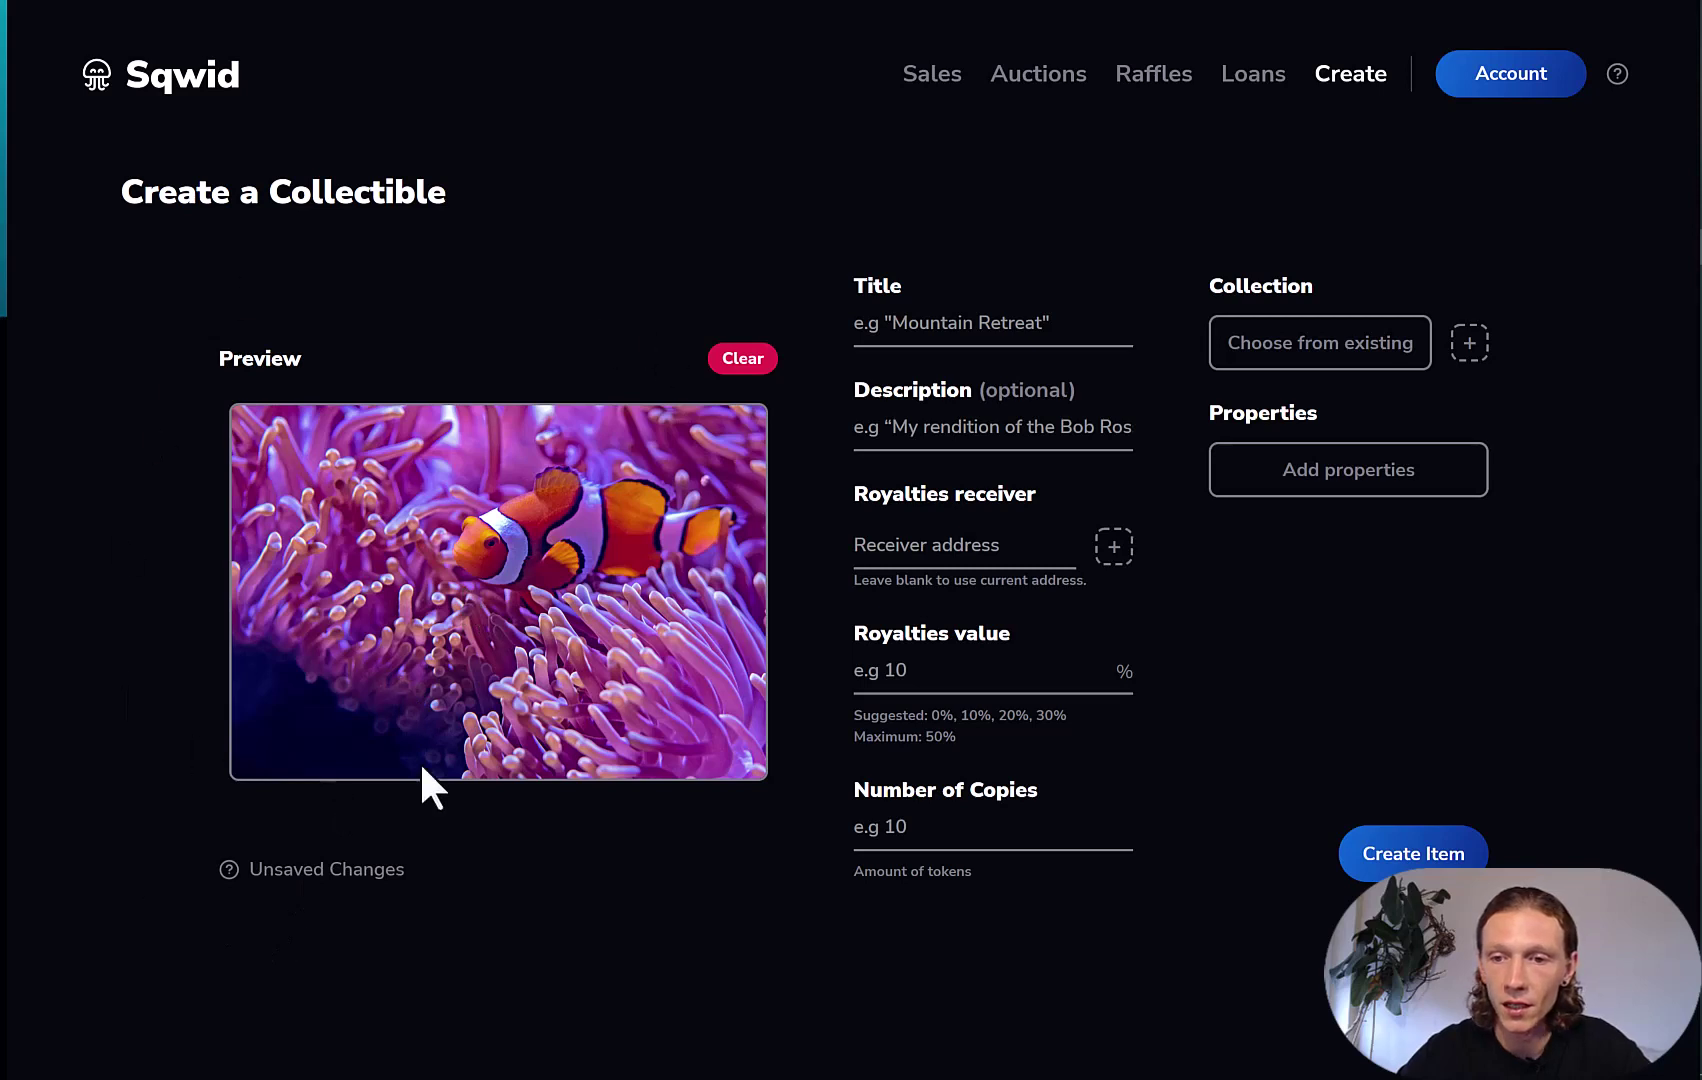
Step: Set the collectible's title to "Clownfish"
left_click(974, 338)
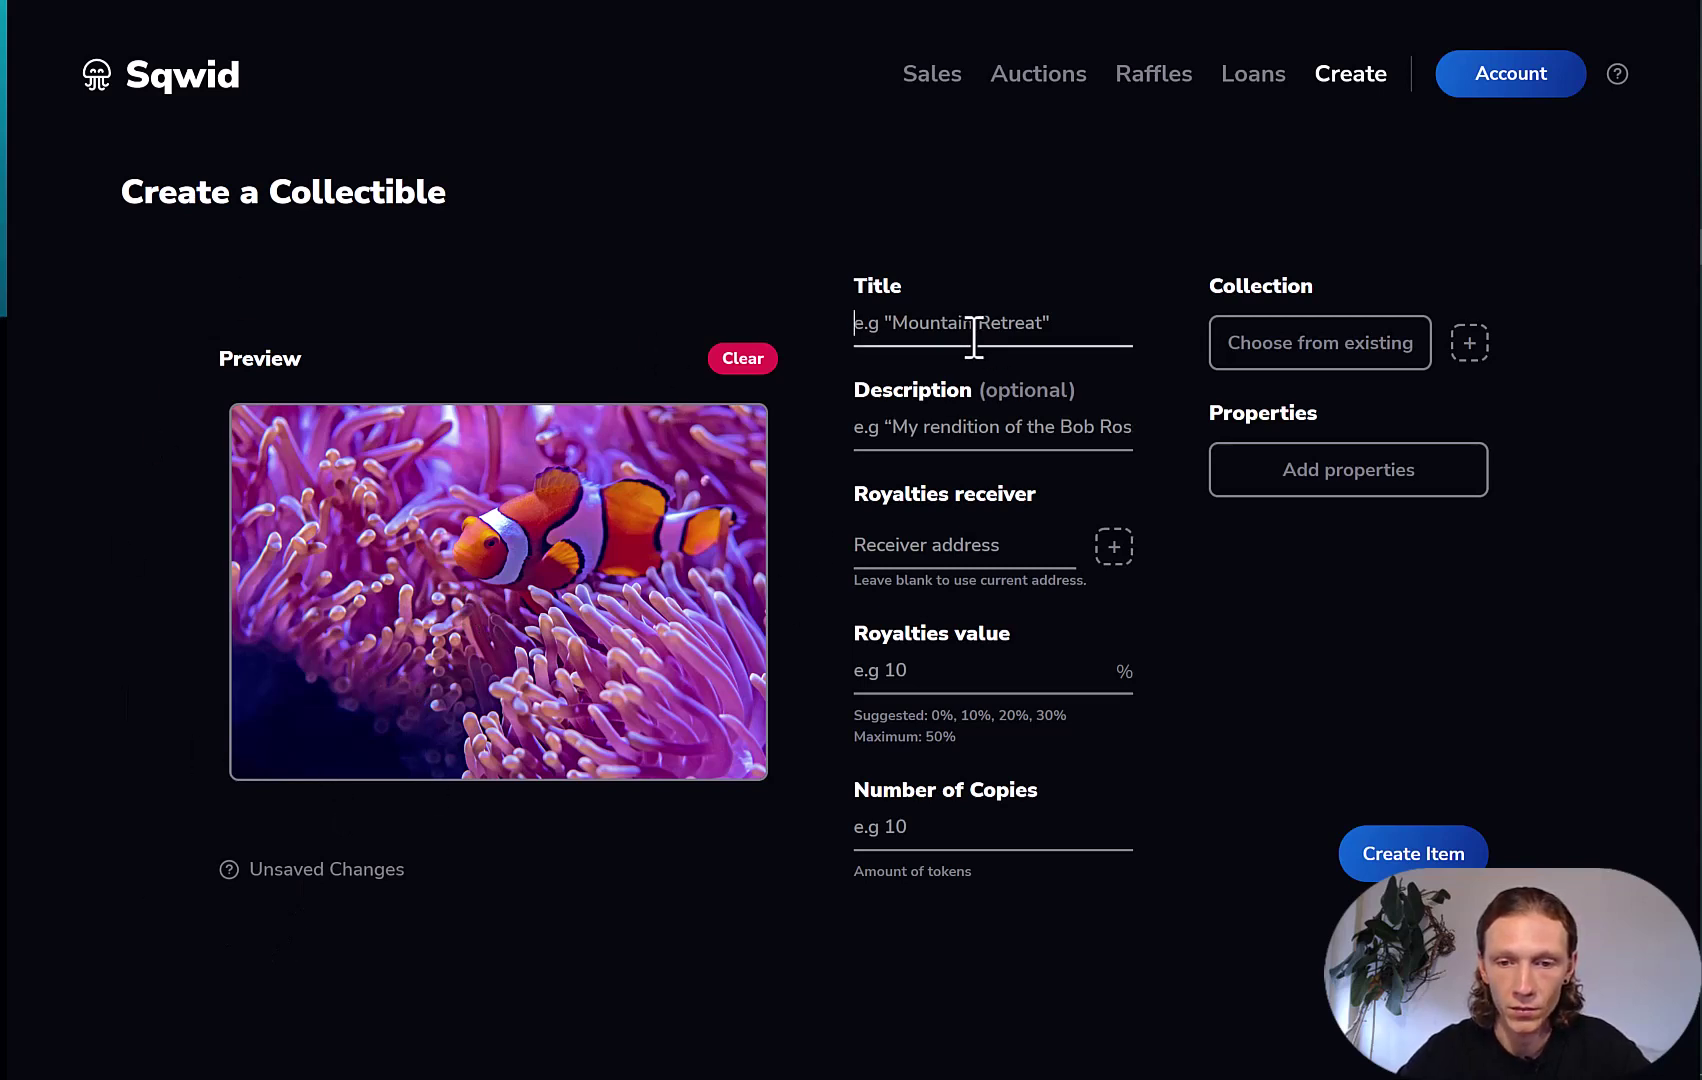
type("C")
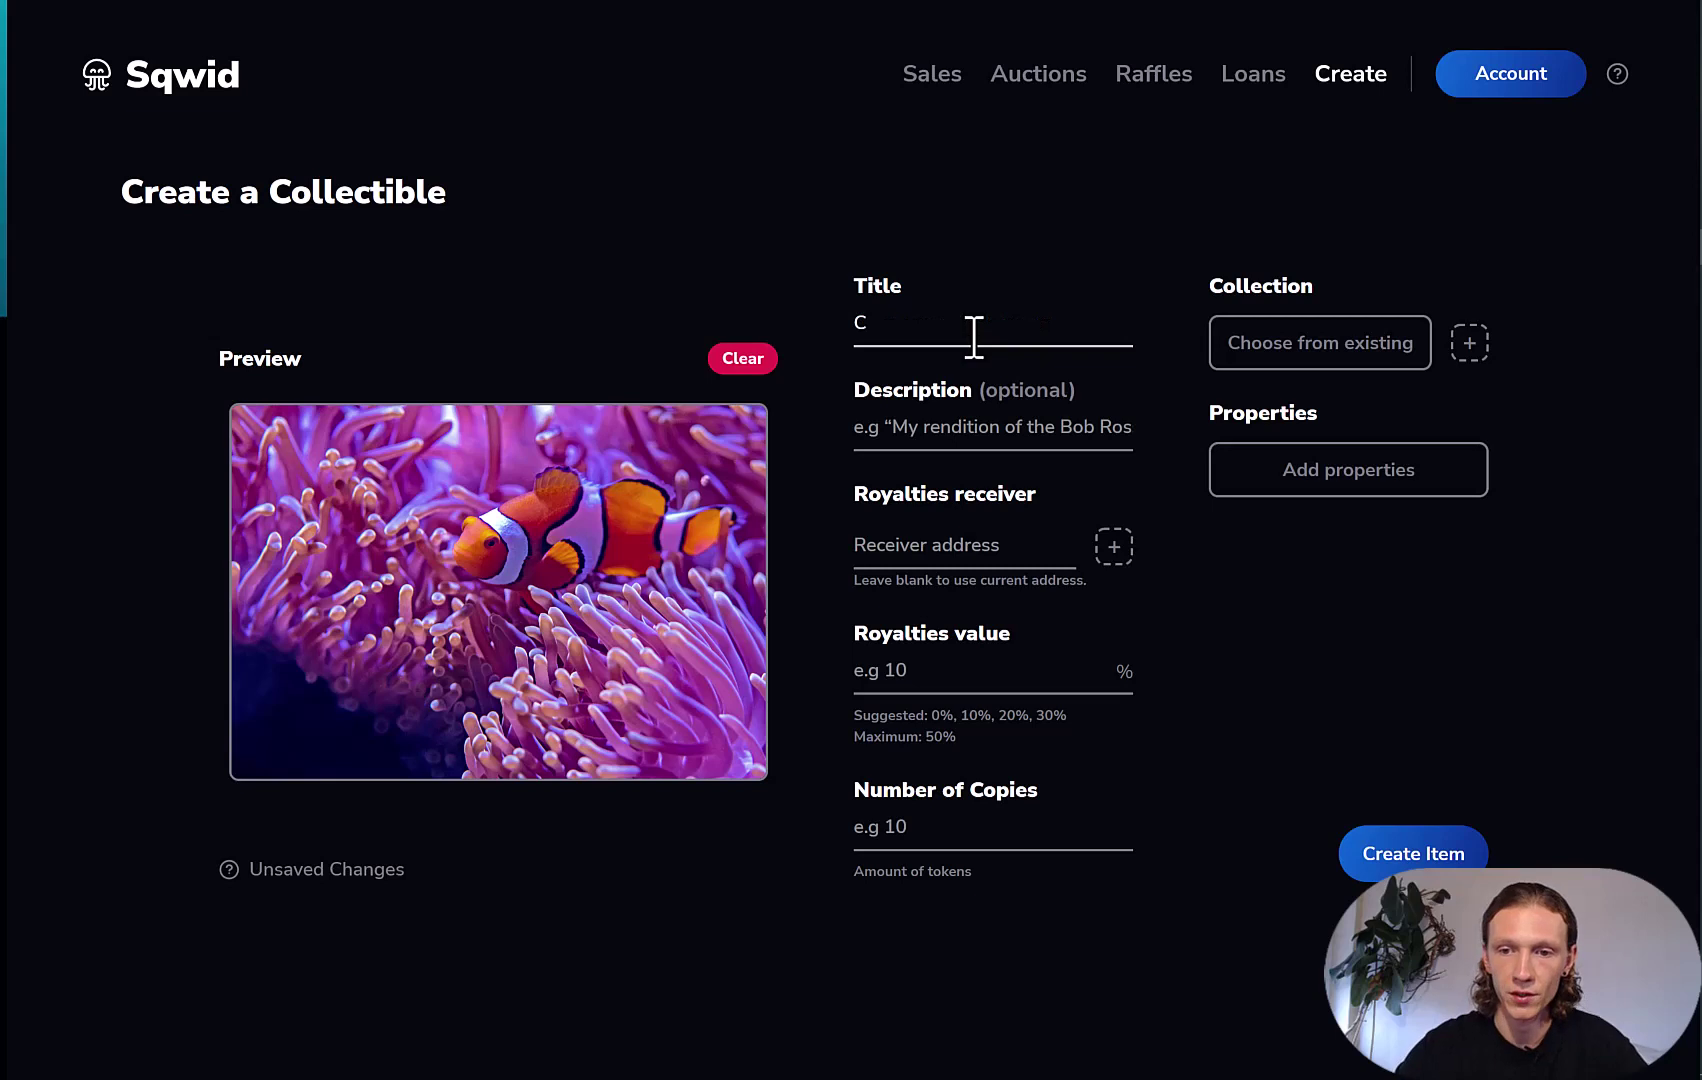
type("lownfish")
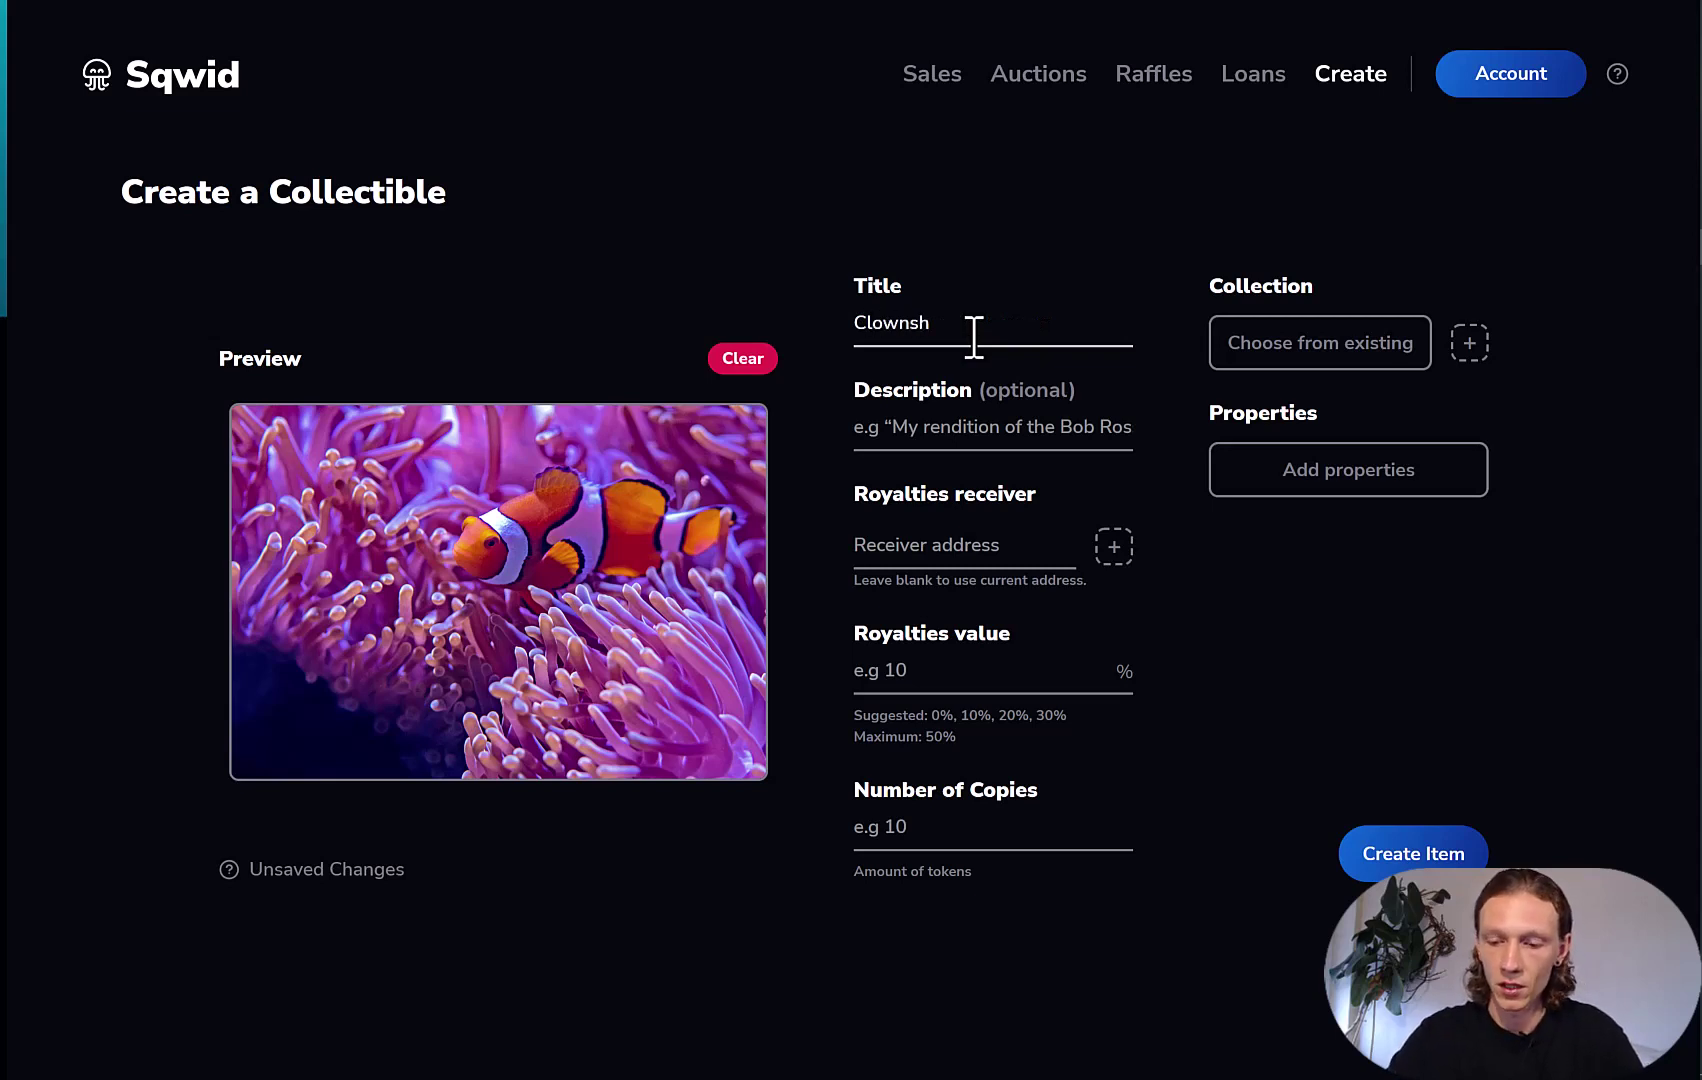
key("BackSpace")
key("BackSpace")
key("BackSpace")
key("BackSpace")
type("fish")
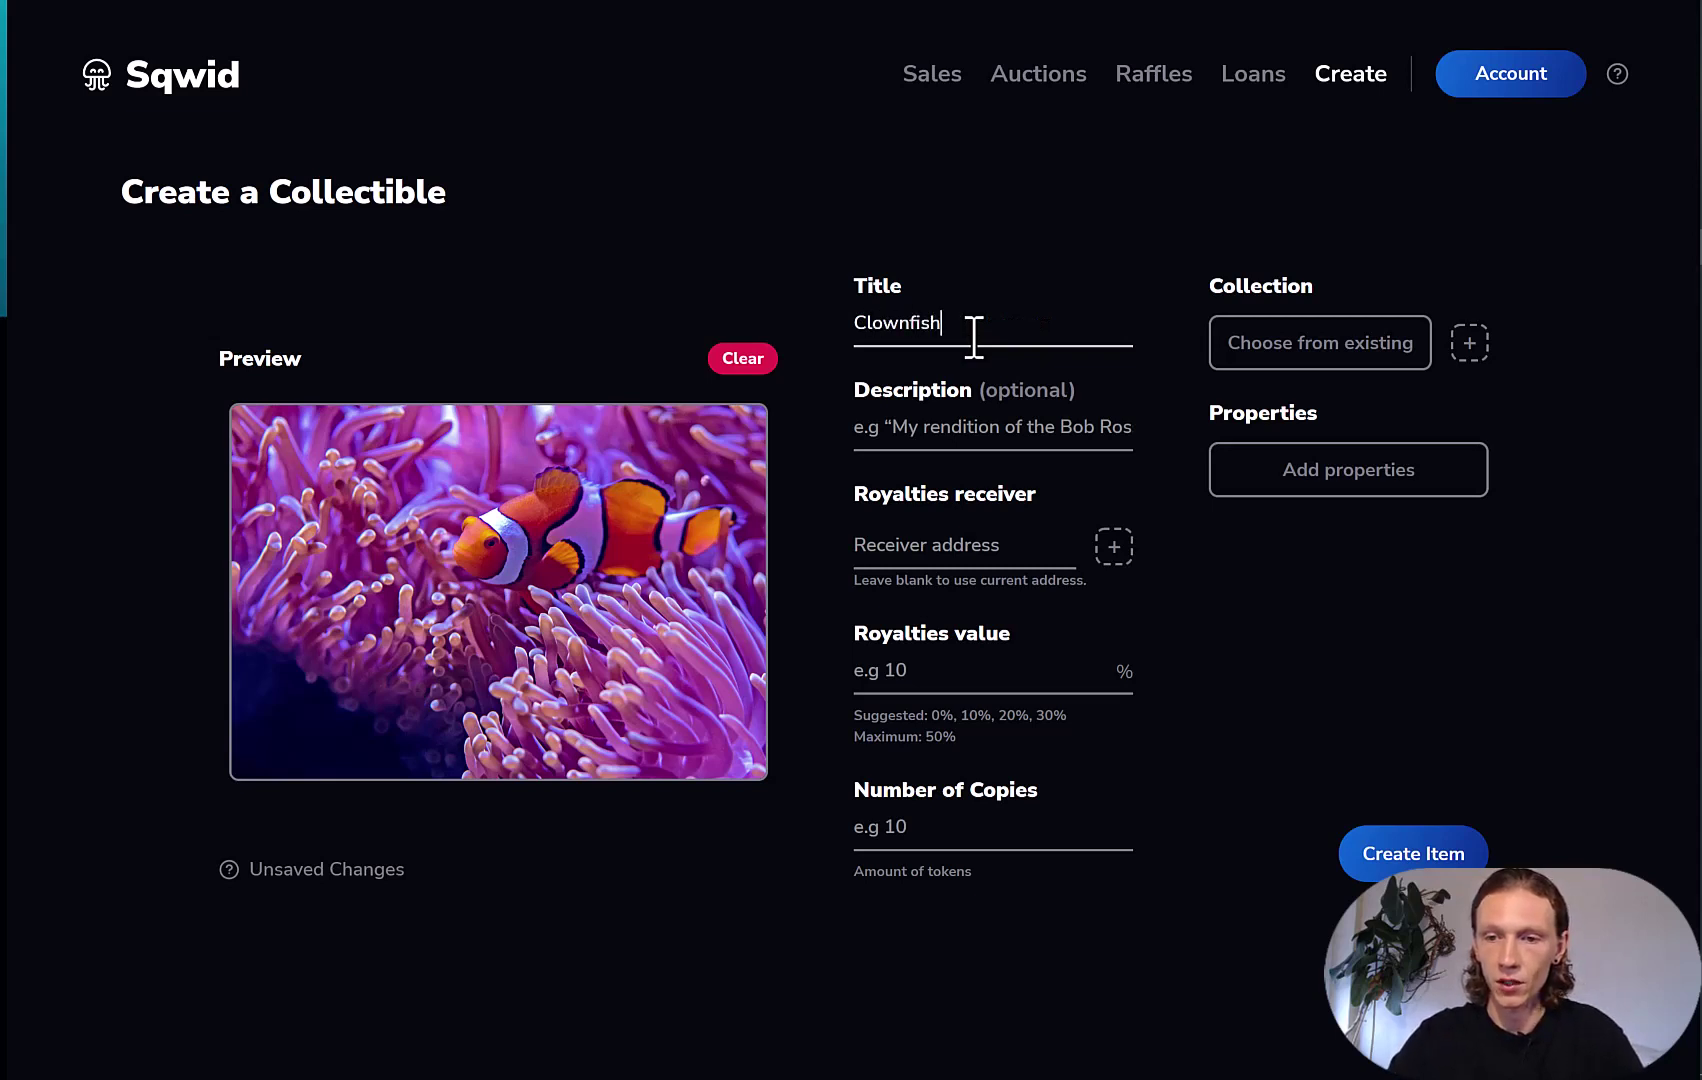
Step: Set the collectible's description to "Clownfish with coral reef"
left_click(1040, 426)
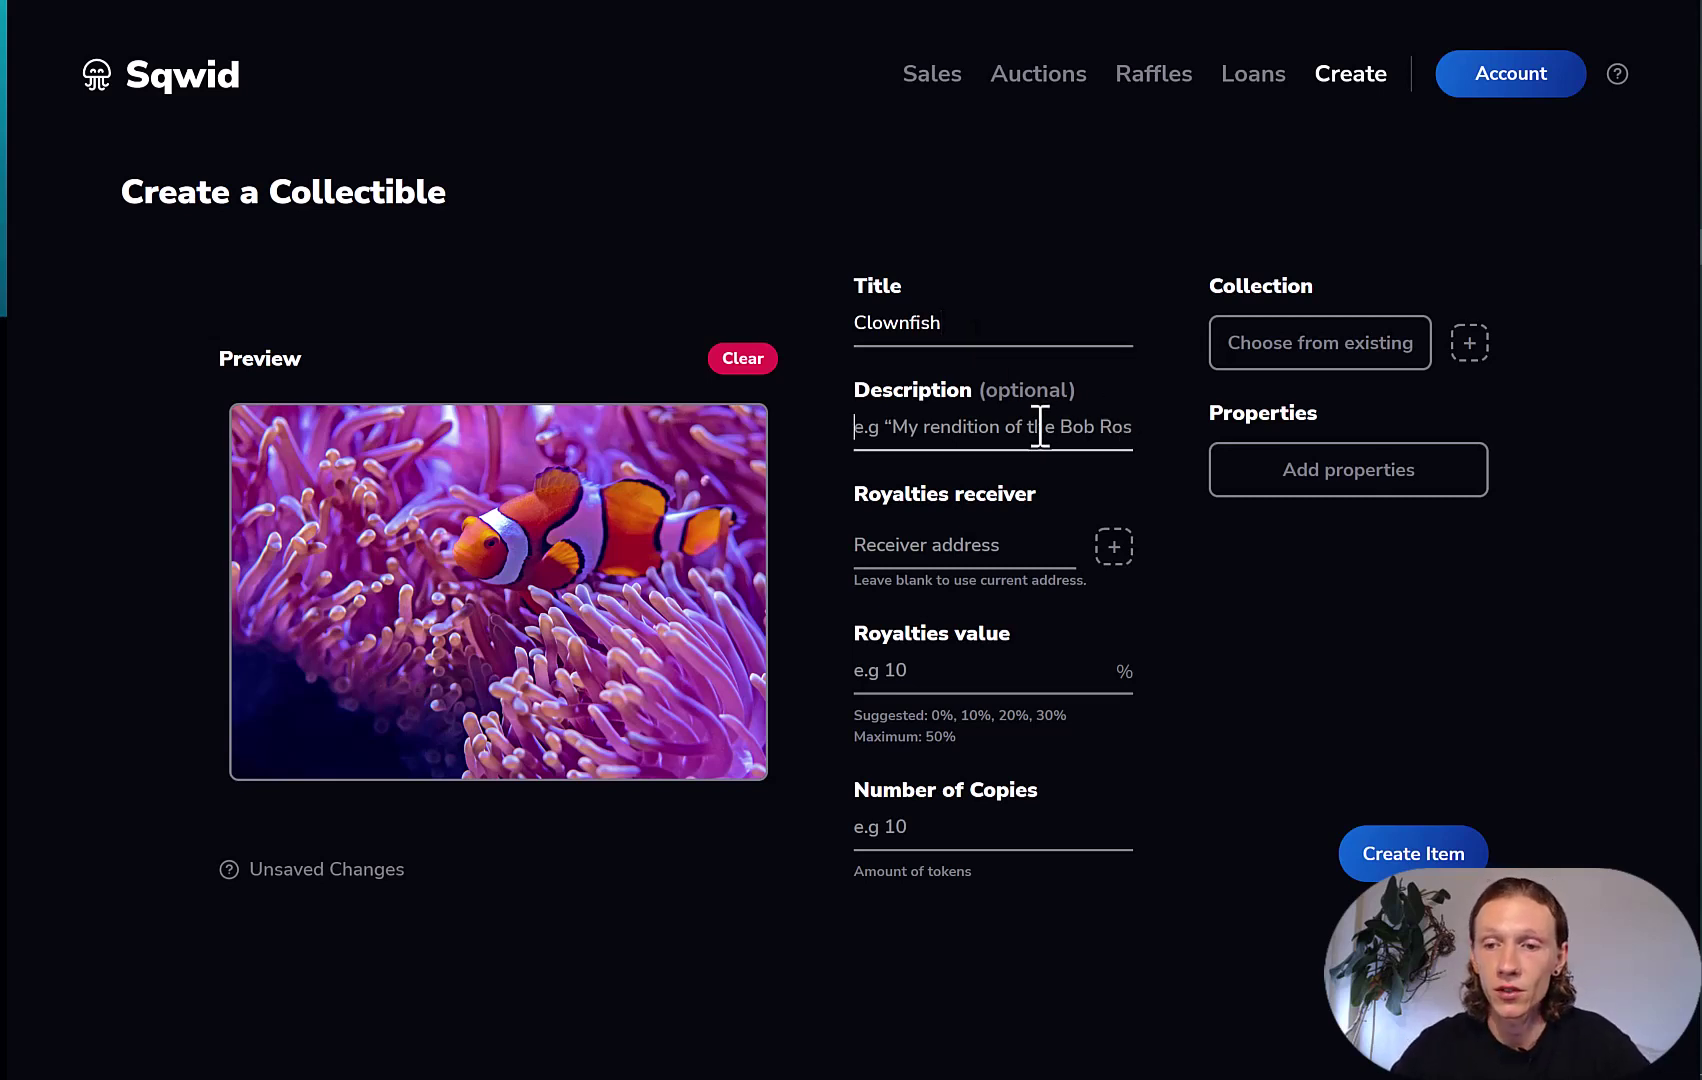
type("Clown")
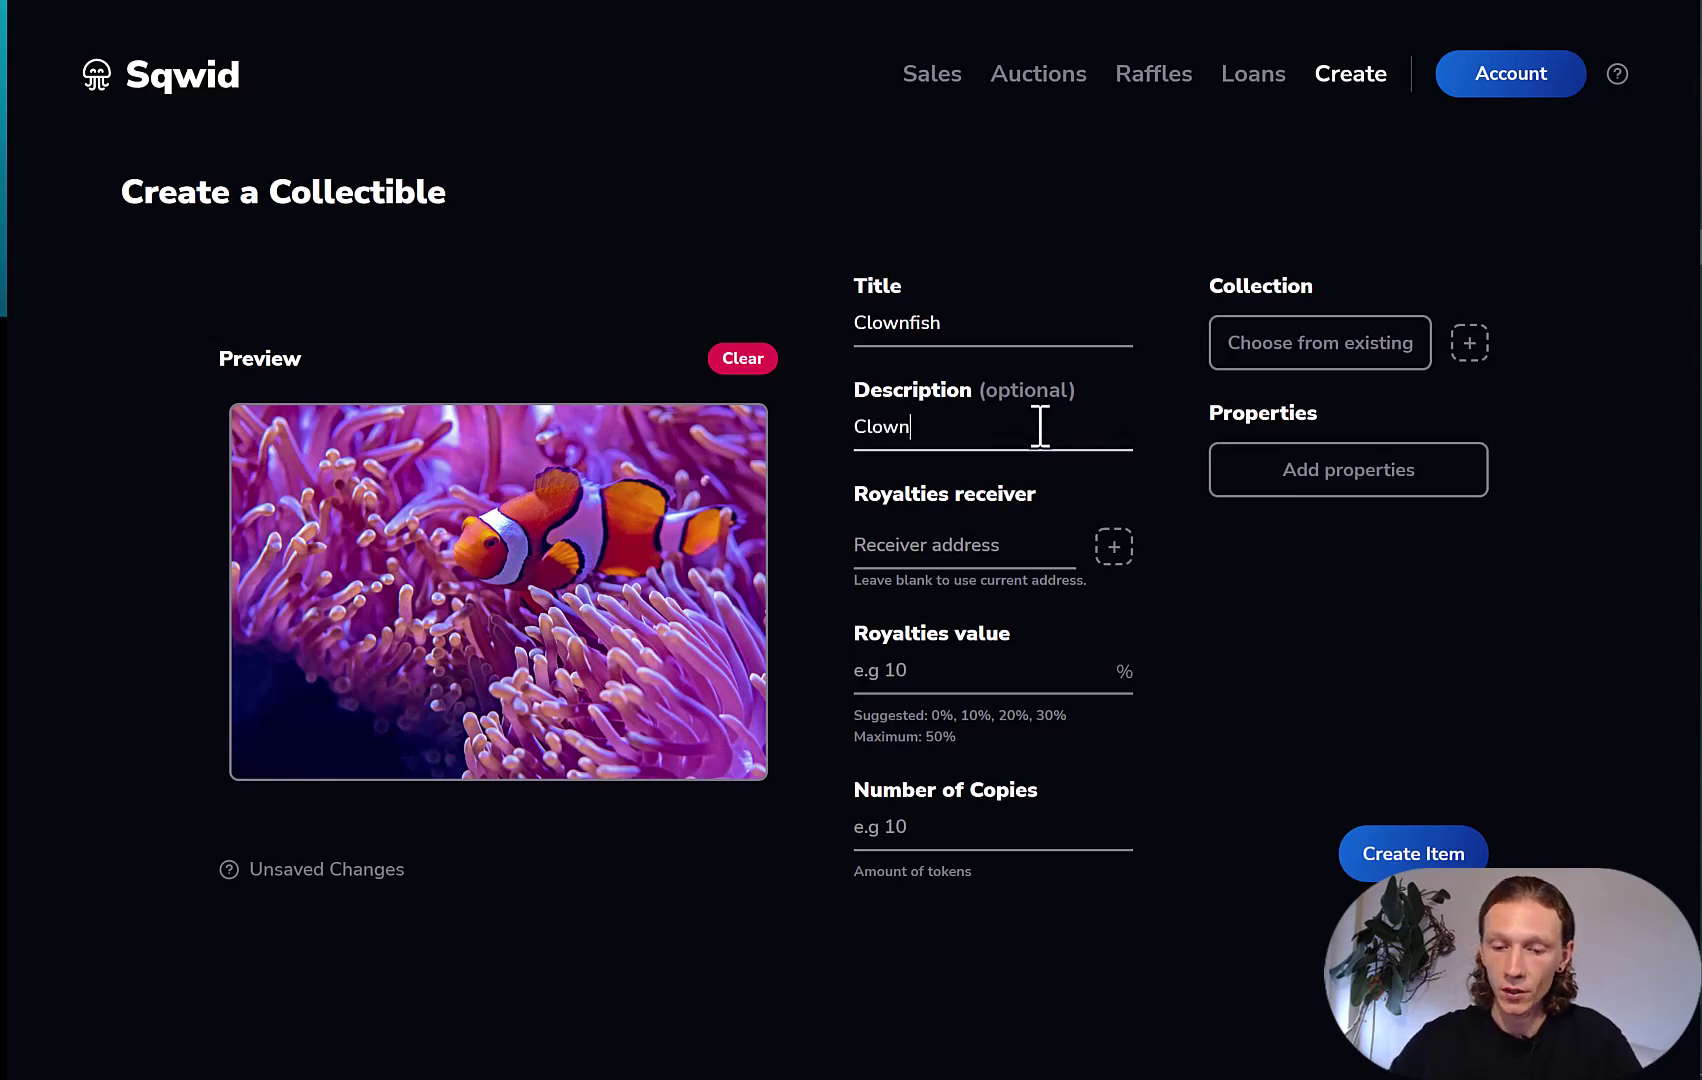
type("fish")
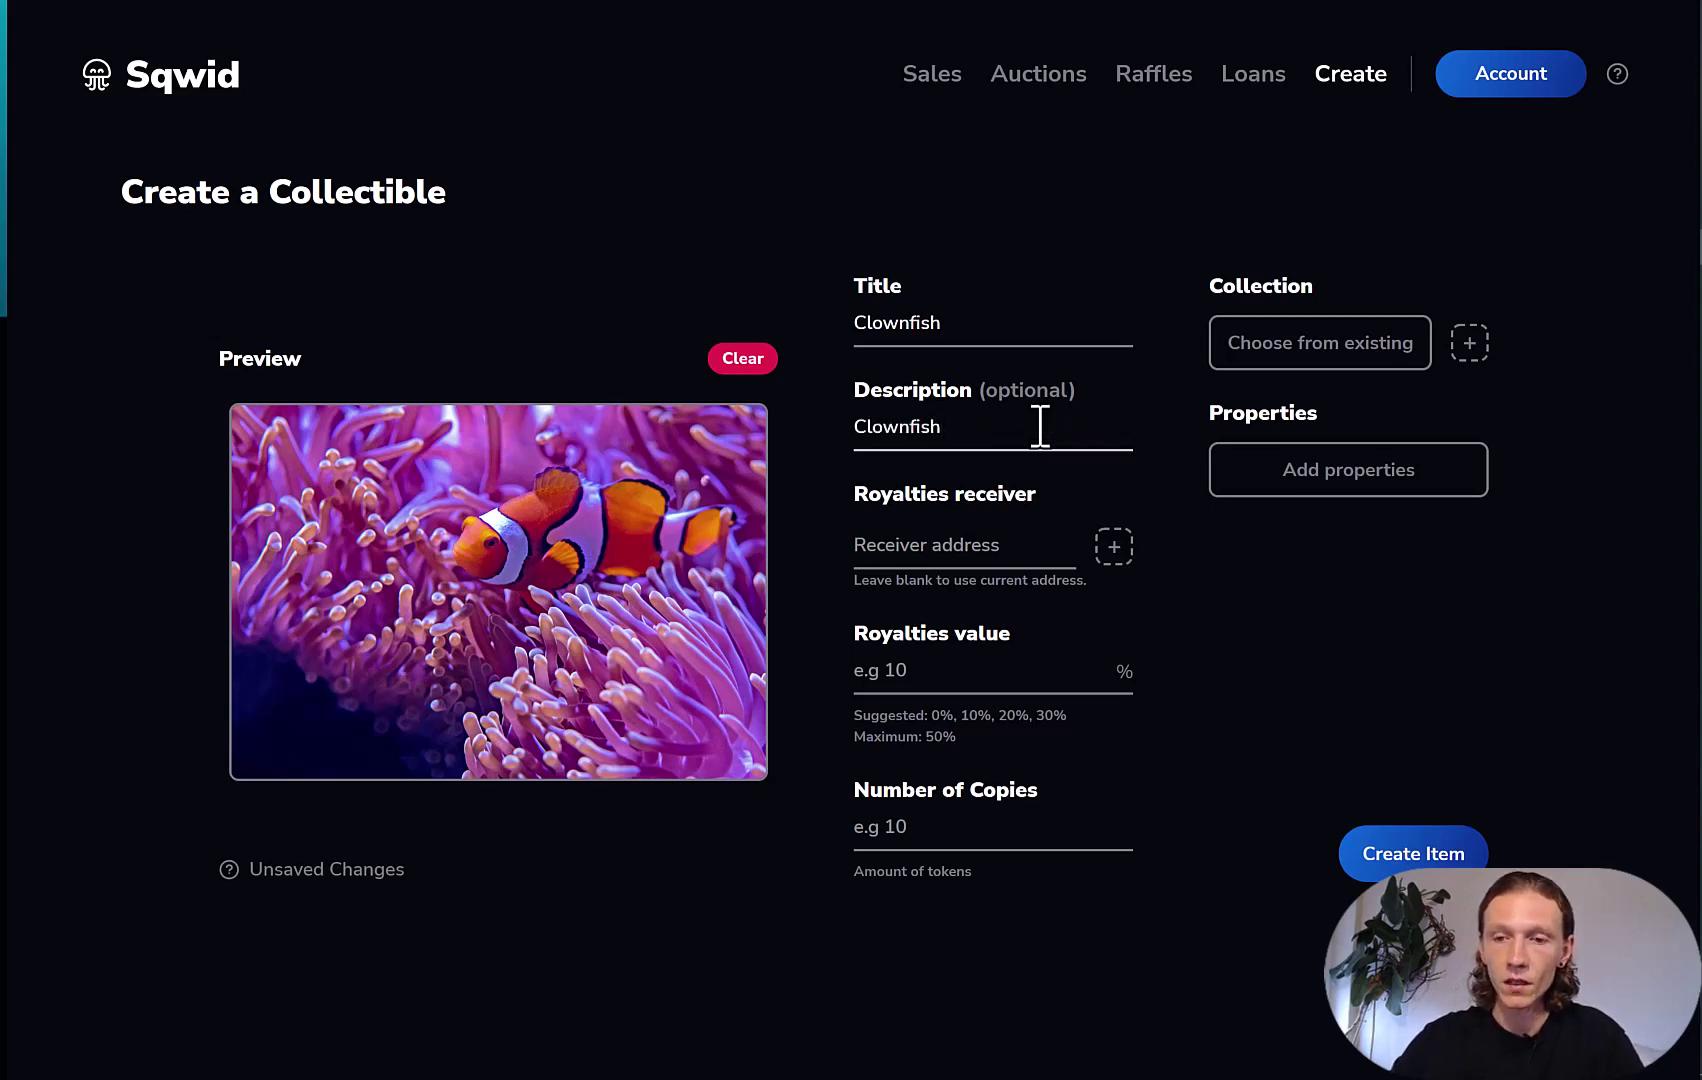
type(" wit")
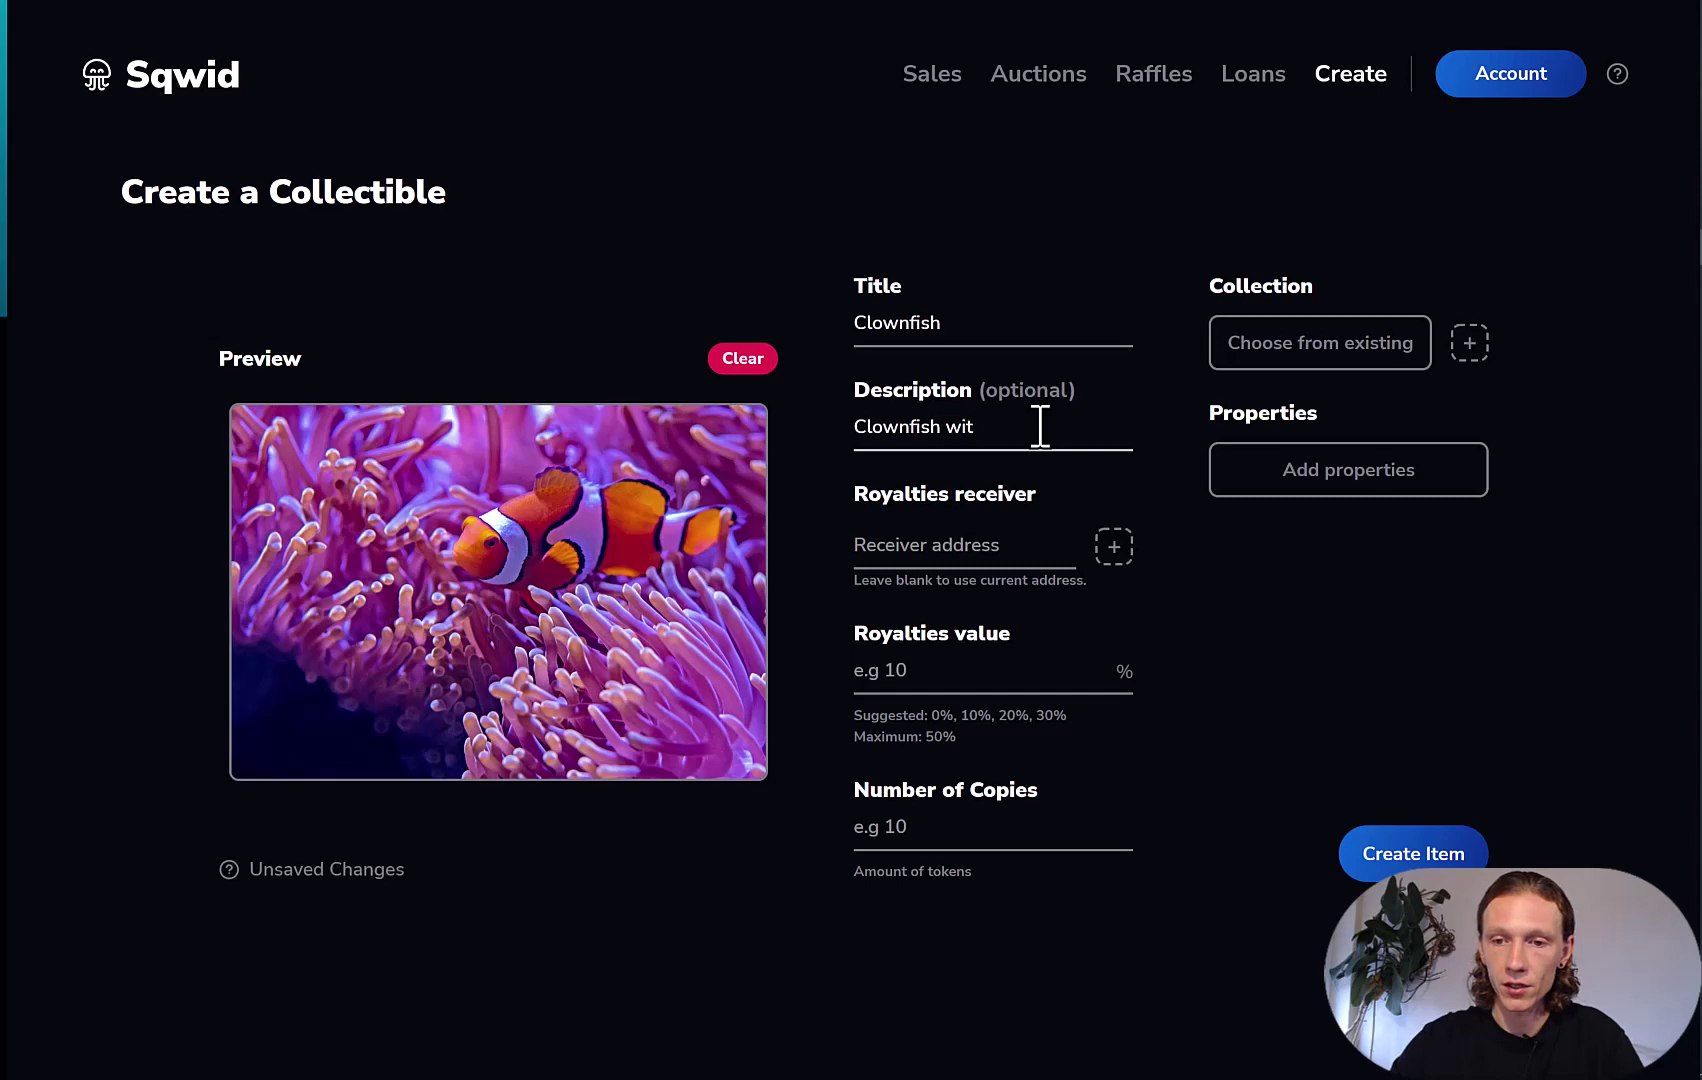
type("h coral reef")
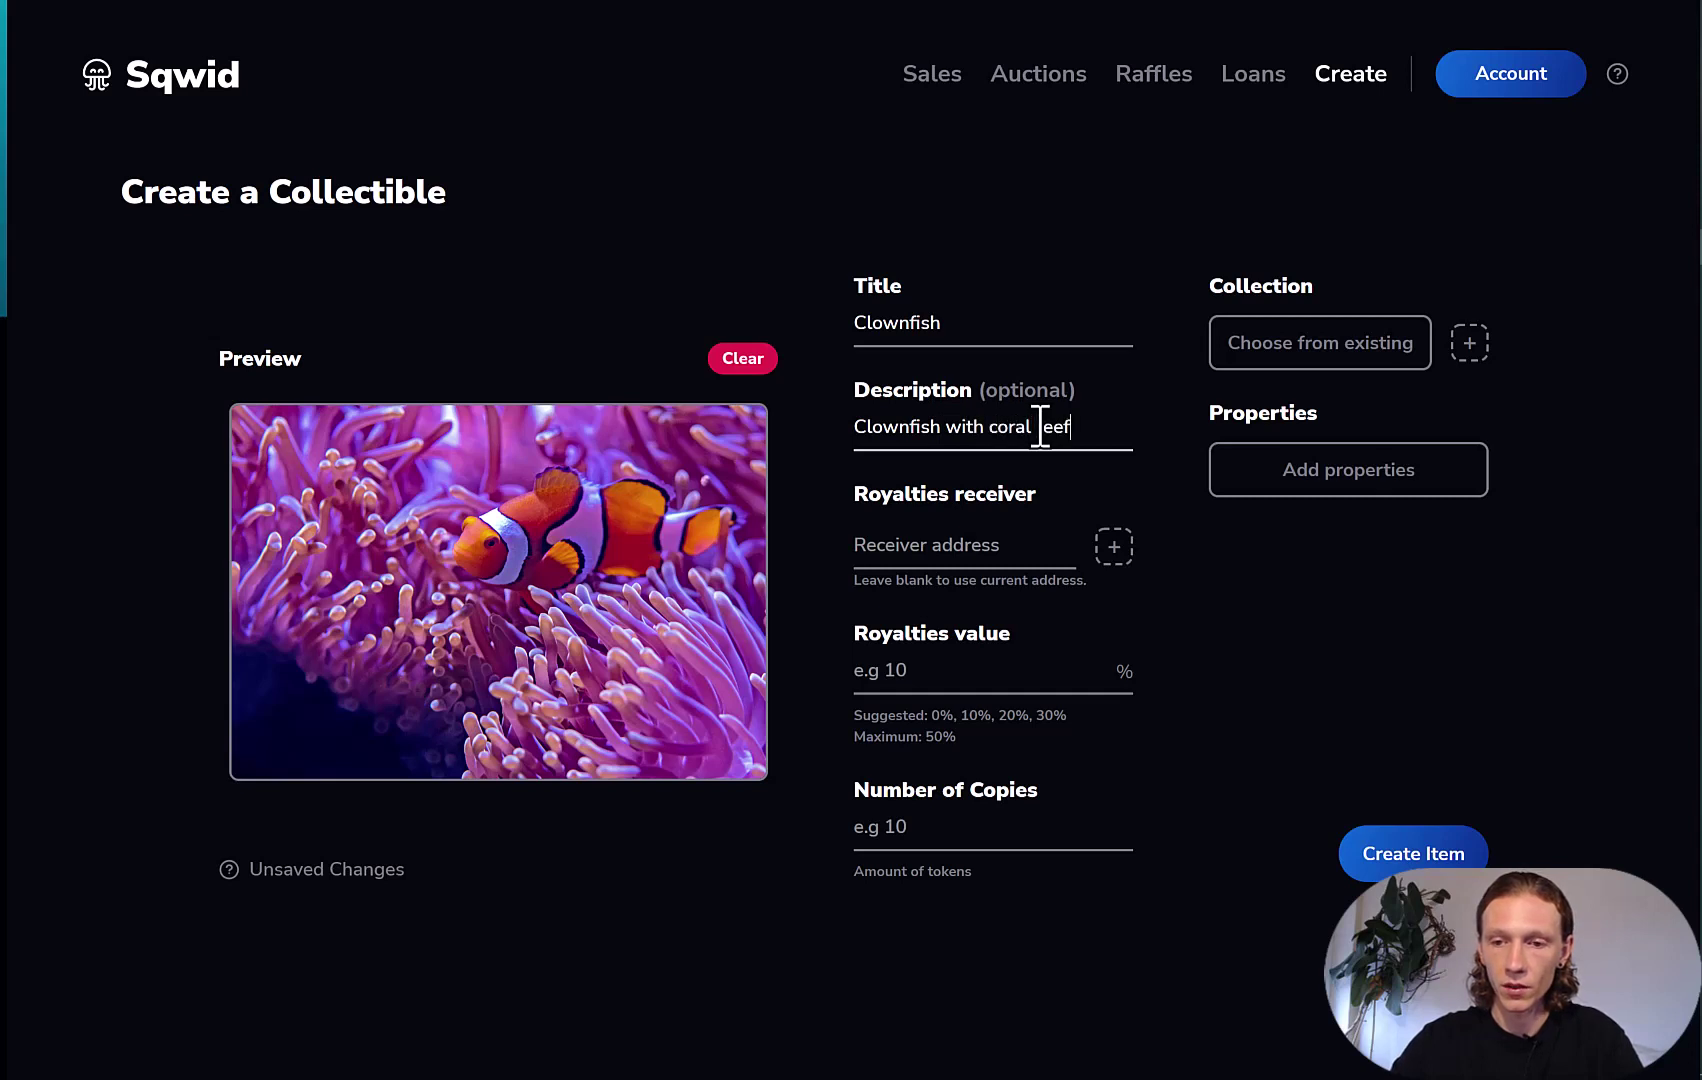
Step: Leave the royalties receiver blank, and set the royalties value to 10% and the number of copies to 1
left_click(973, 545)
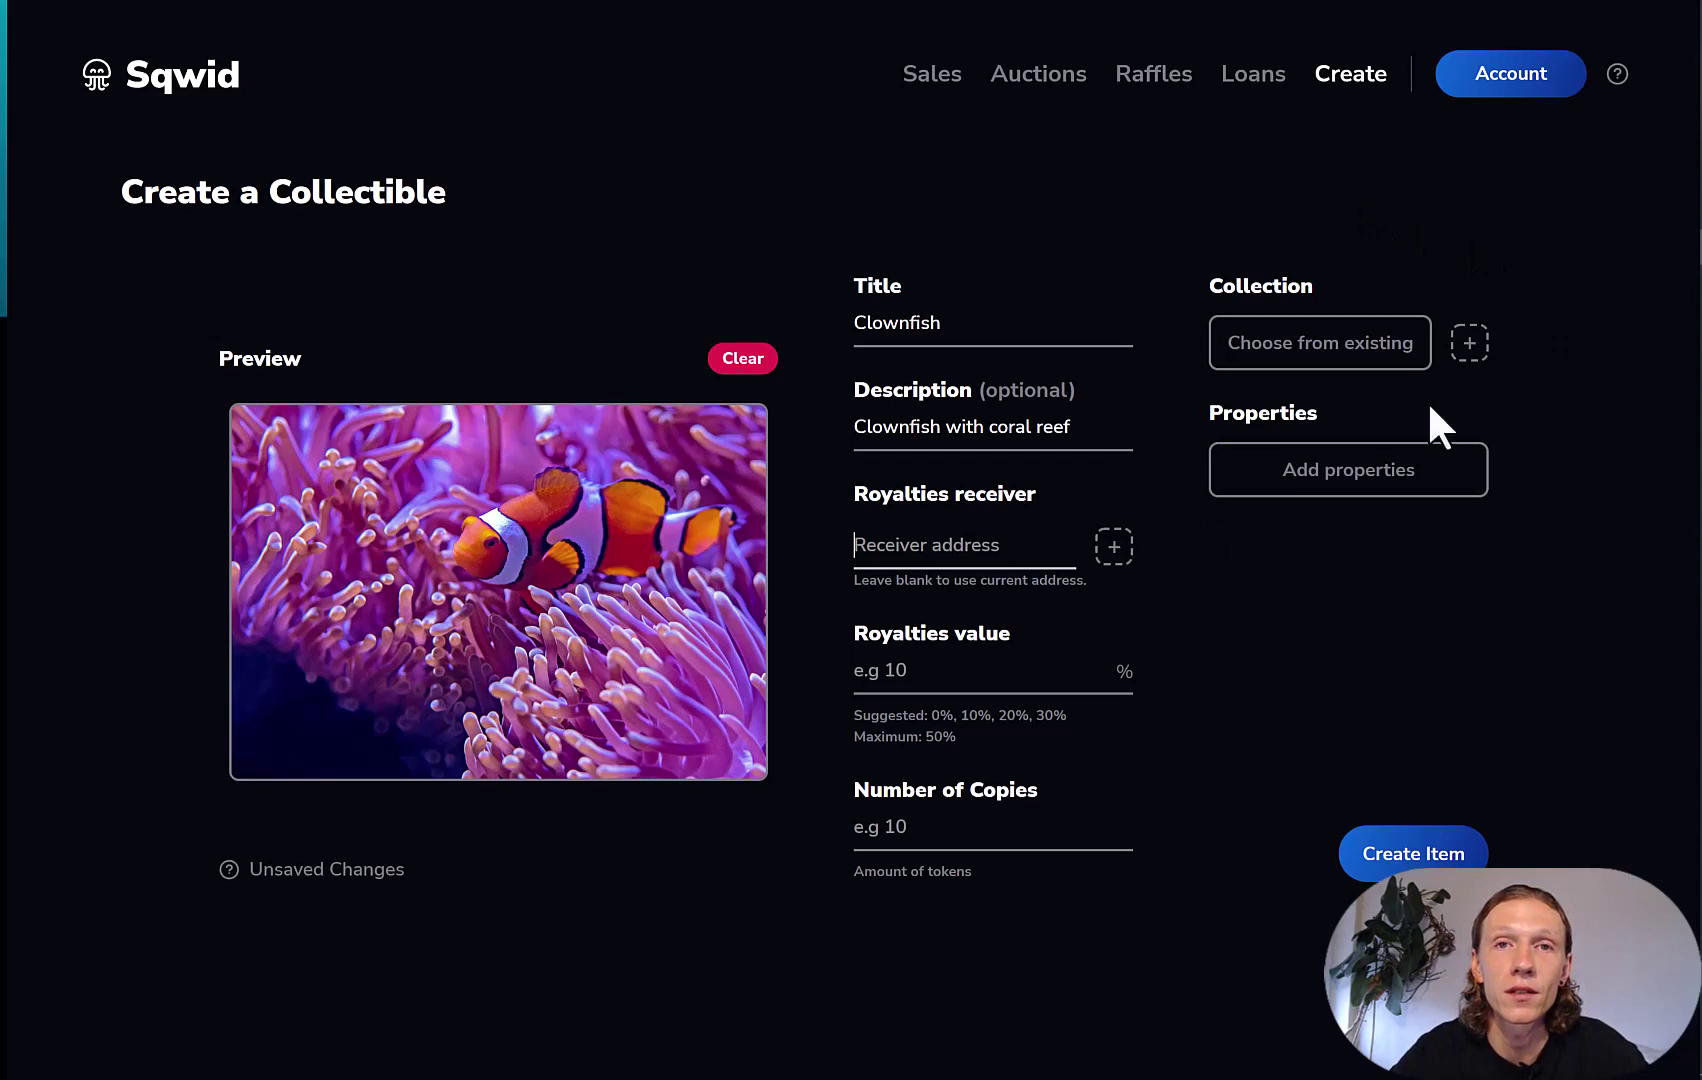
left_click(955, 673)
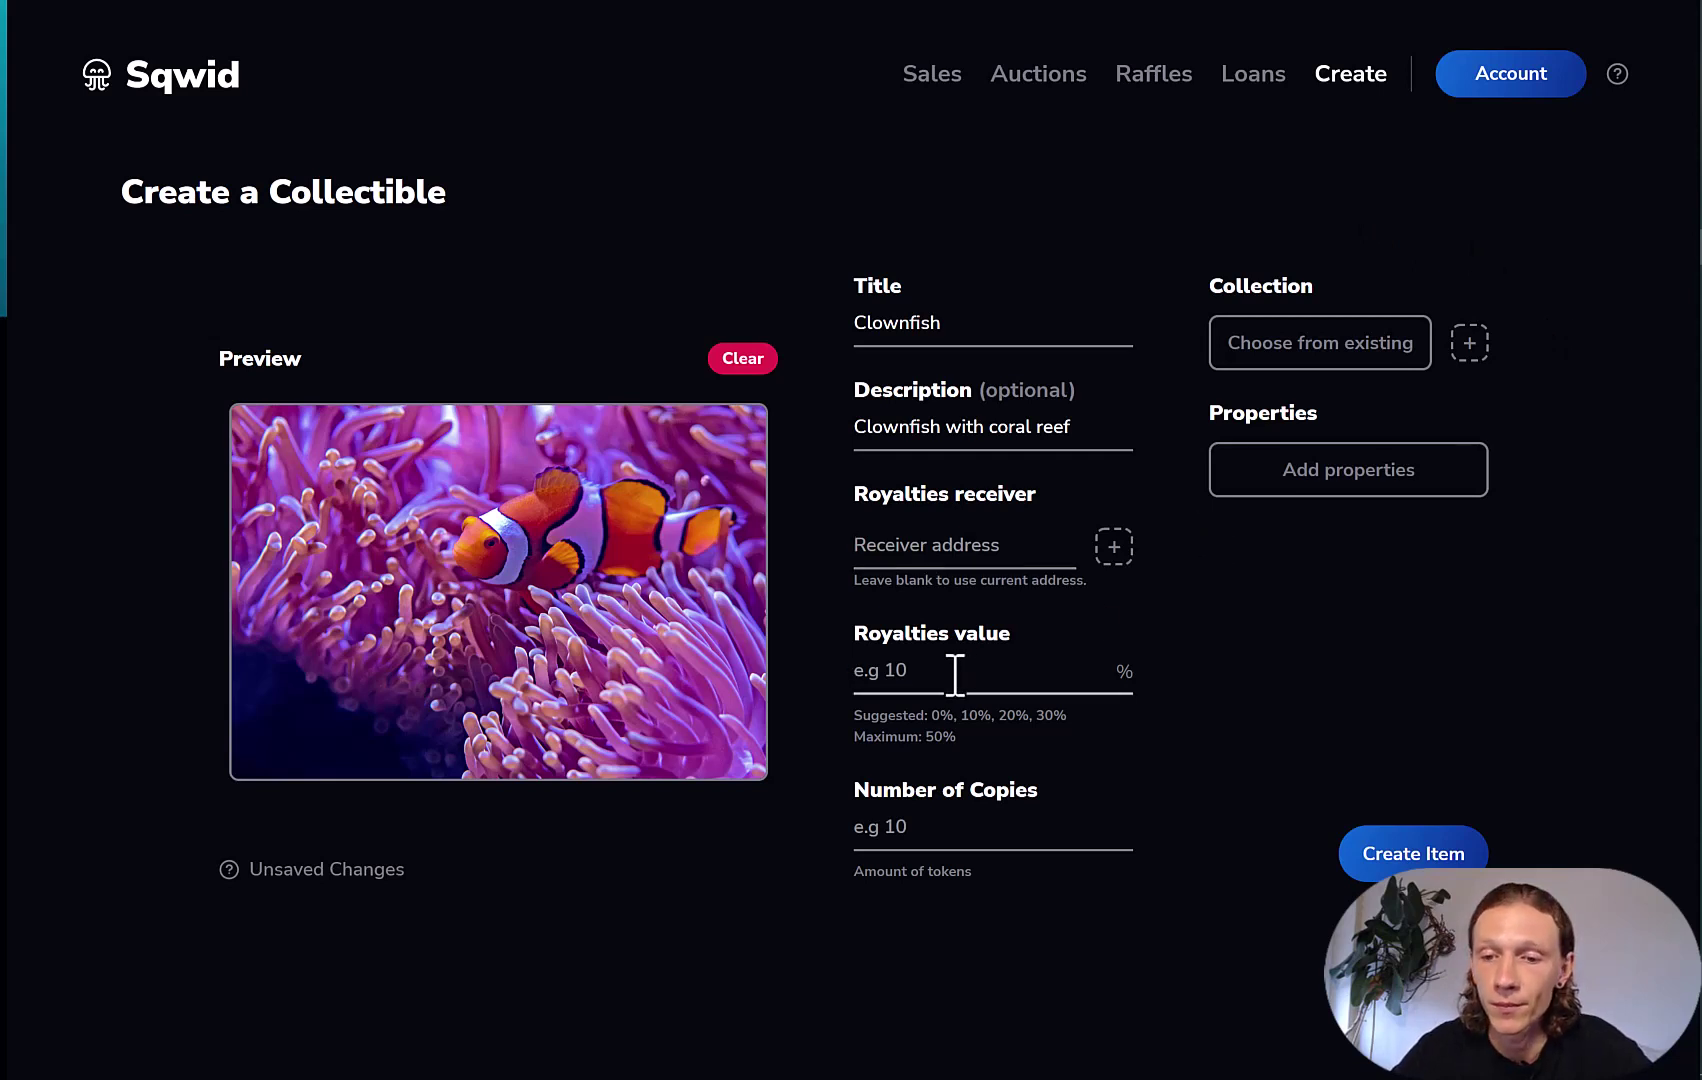
type("10")
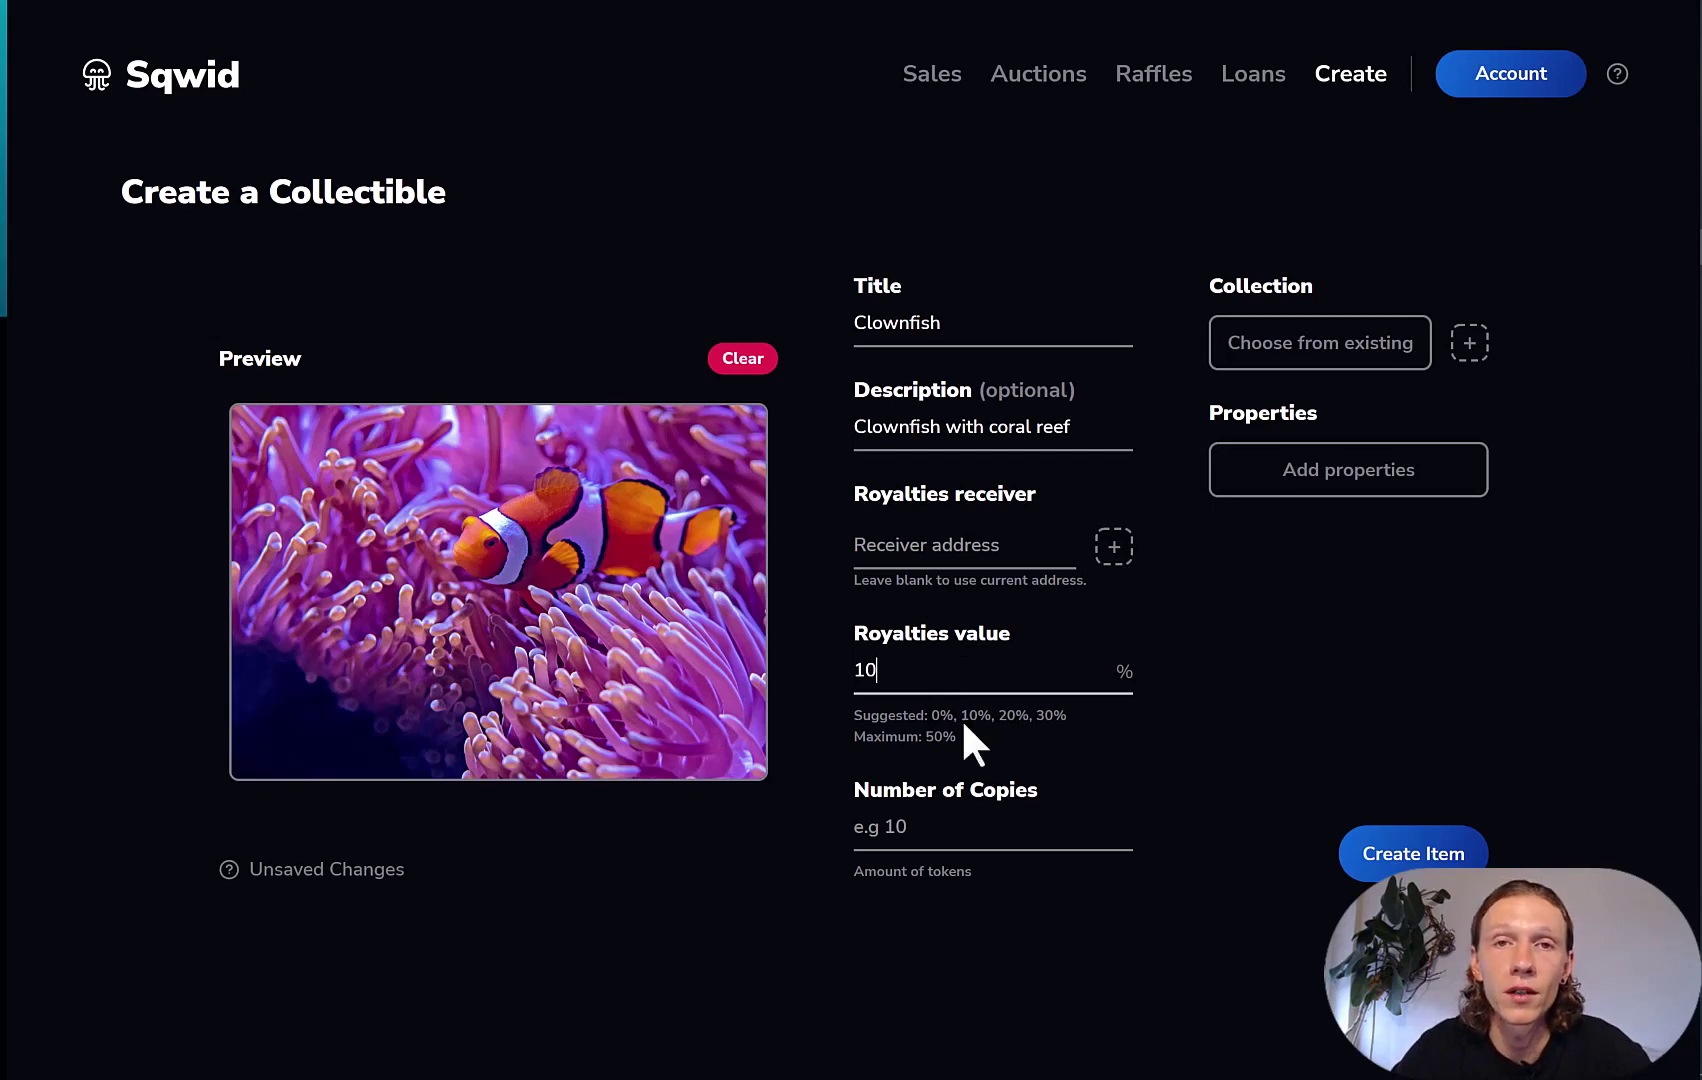
left_click(969, 828)
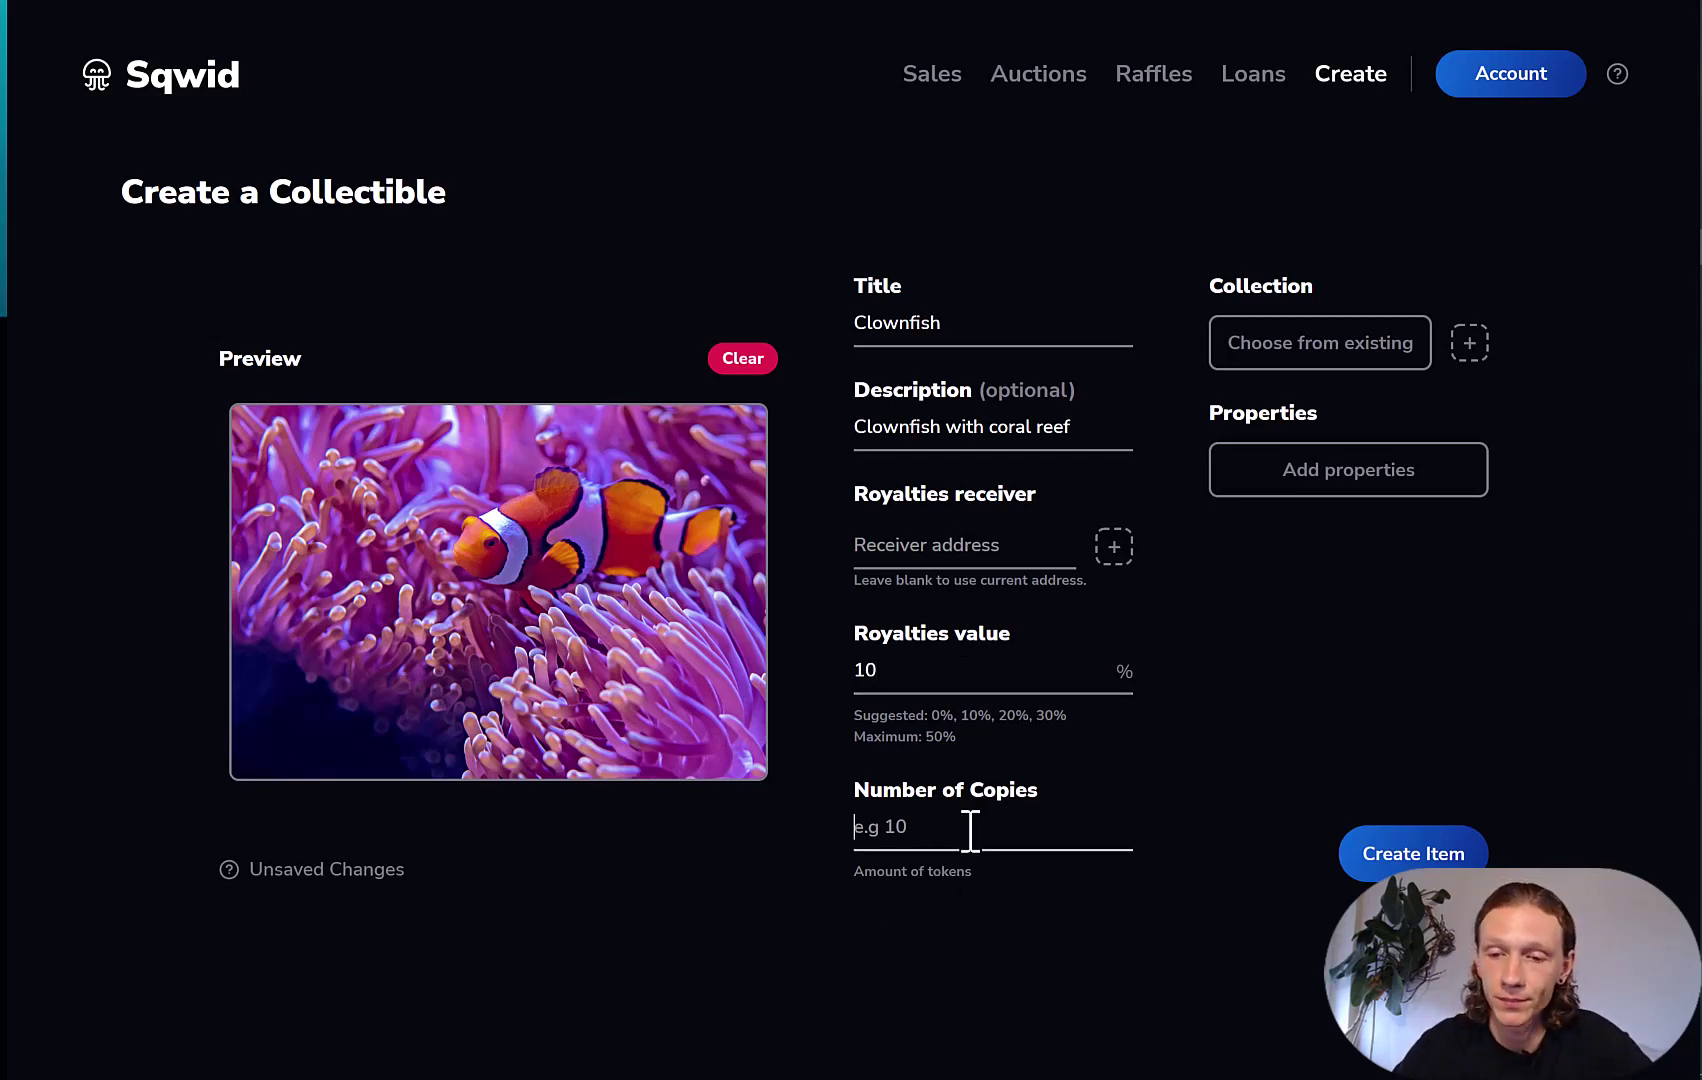
type("1")
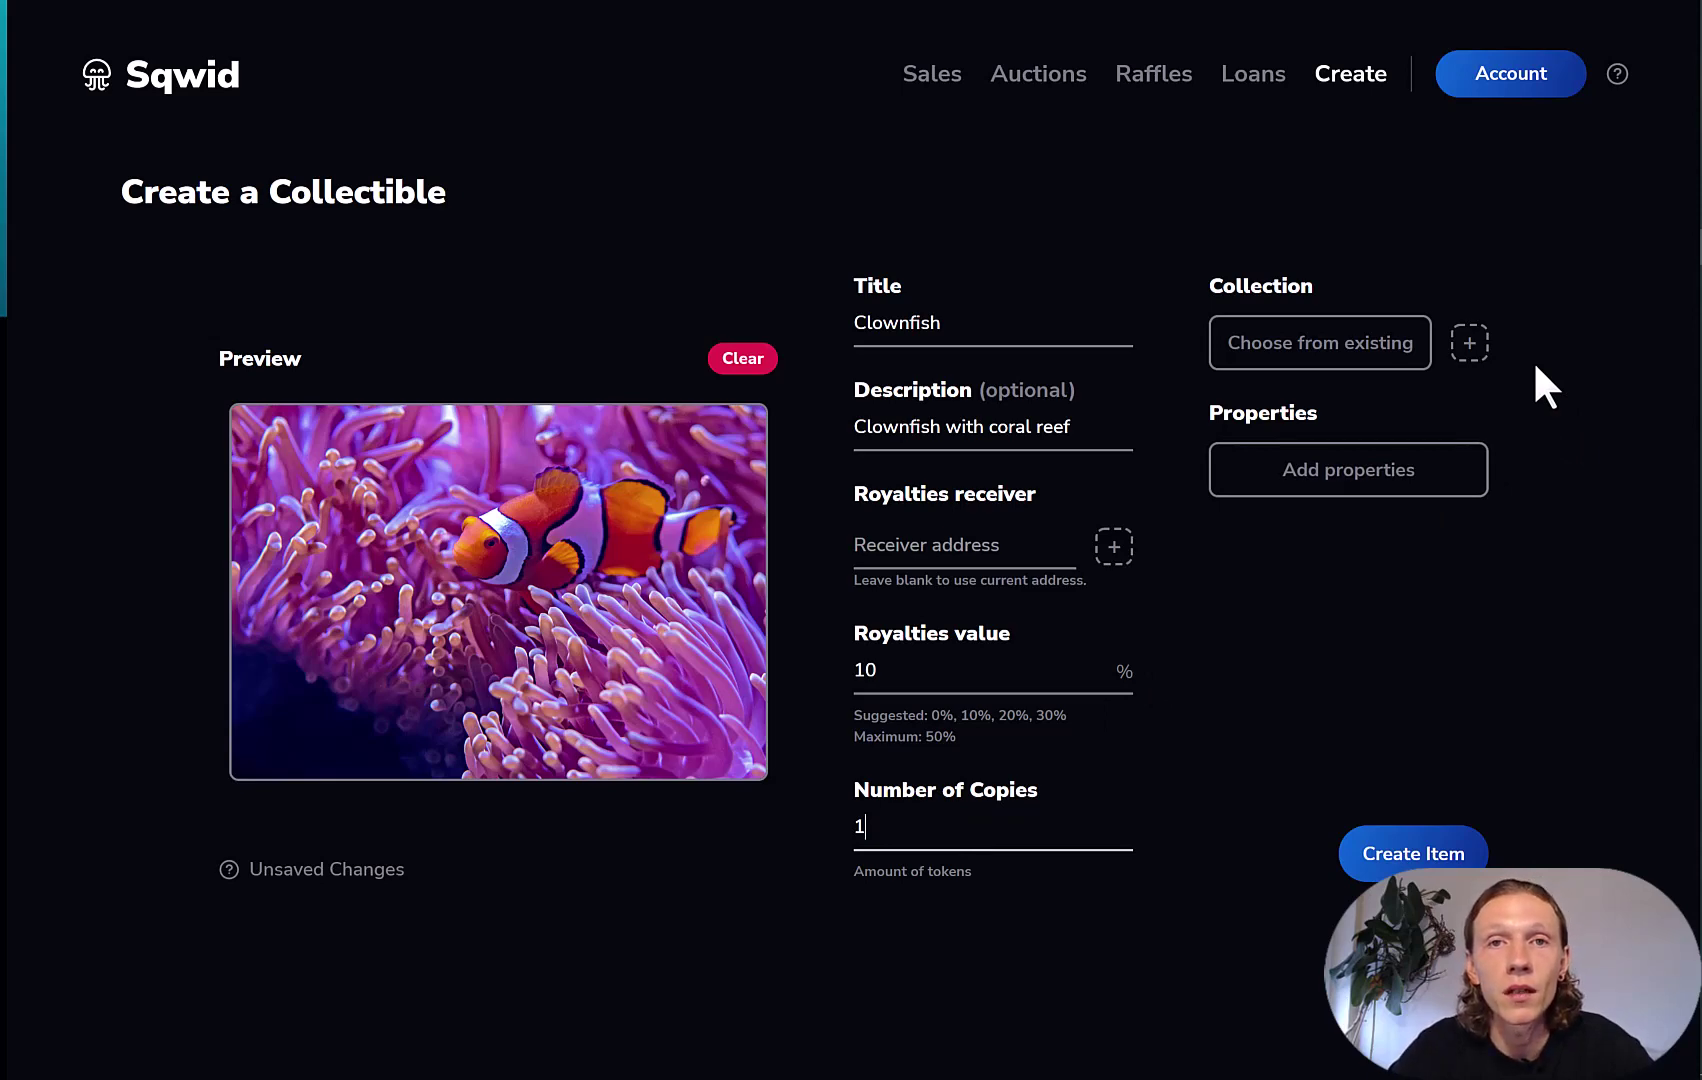
Step: Start a new collection named "Reef" with the description "Fish swimming around Reef"
left_click(1463, 348)
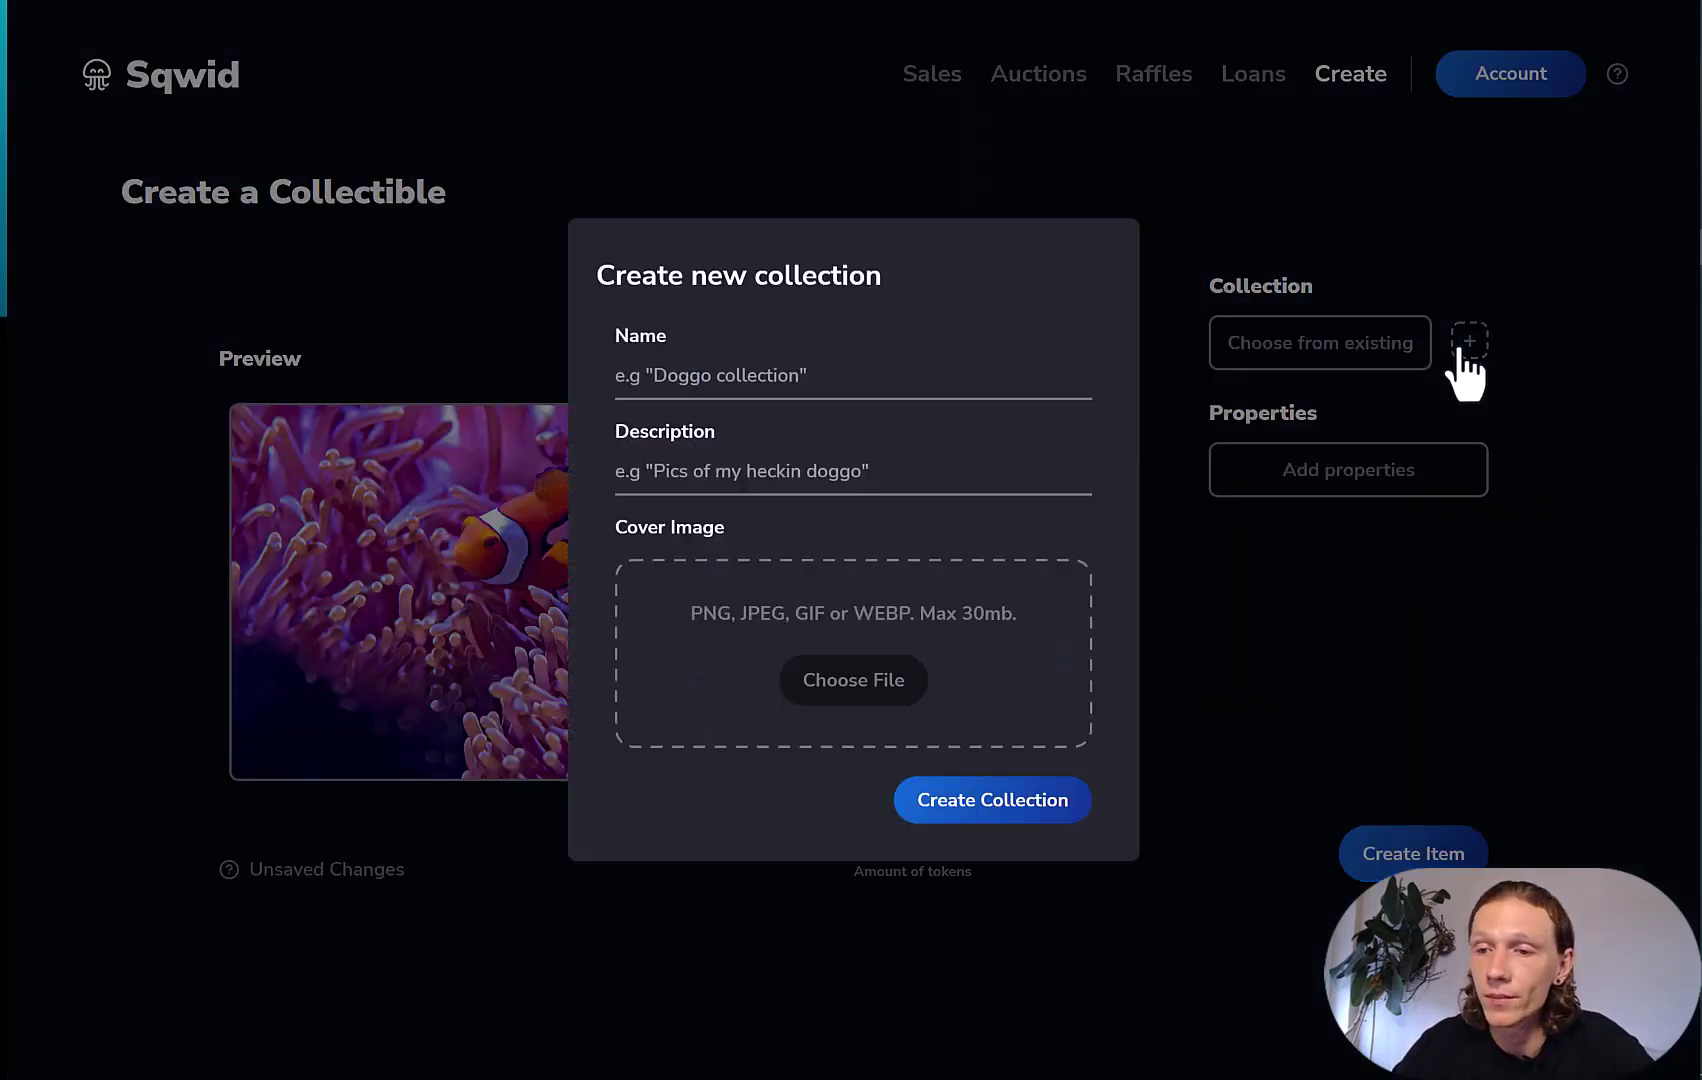
left_click(829, 367)
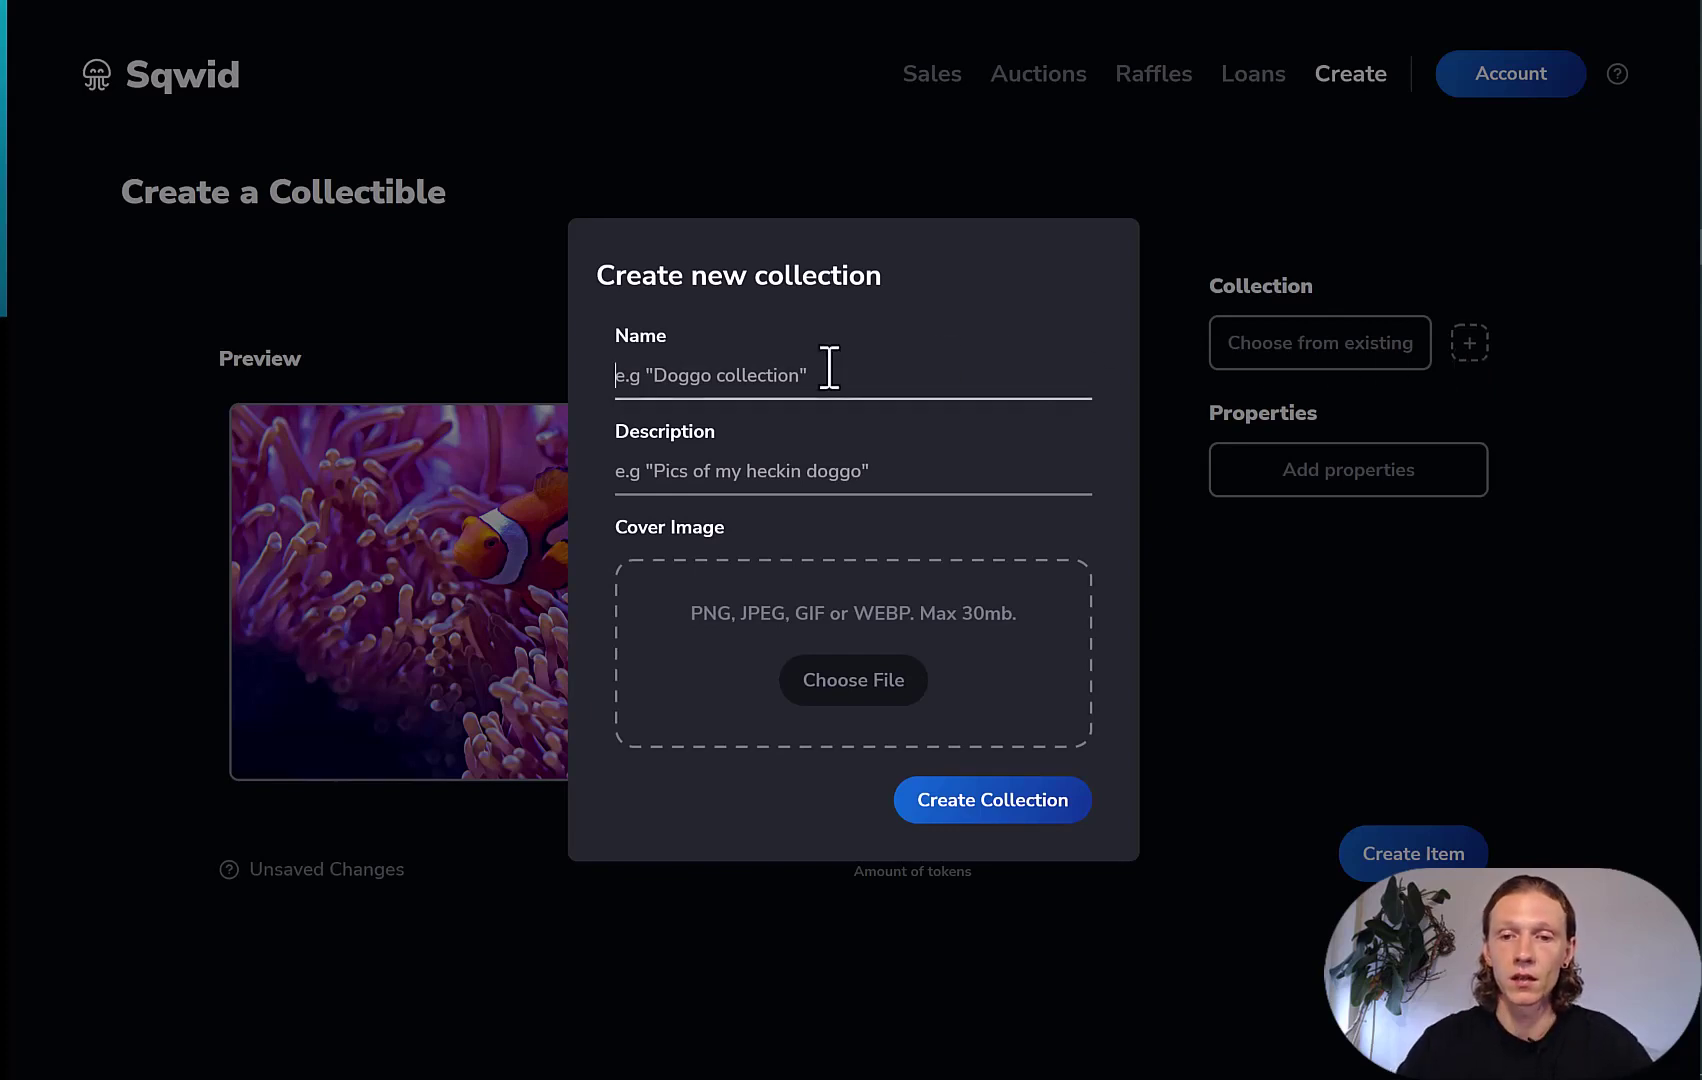
type("Reef")
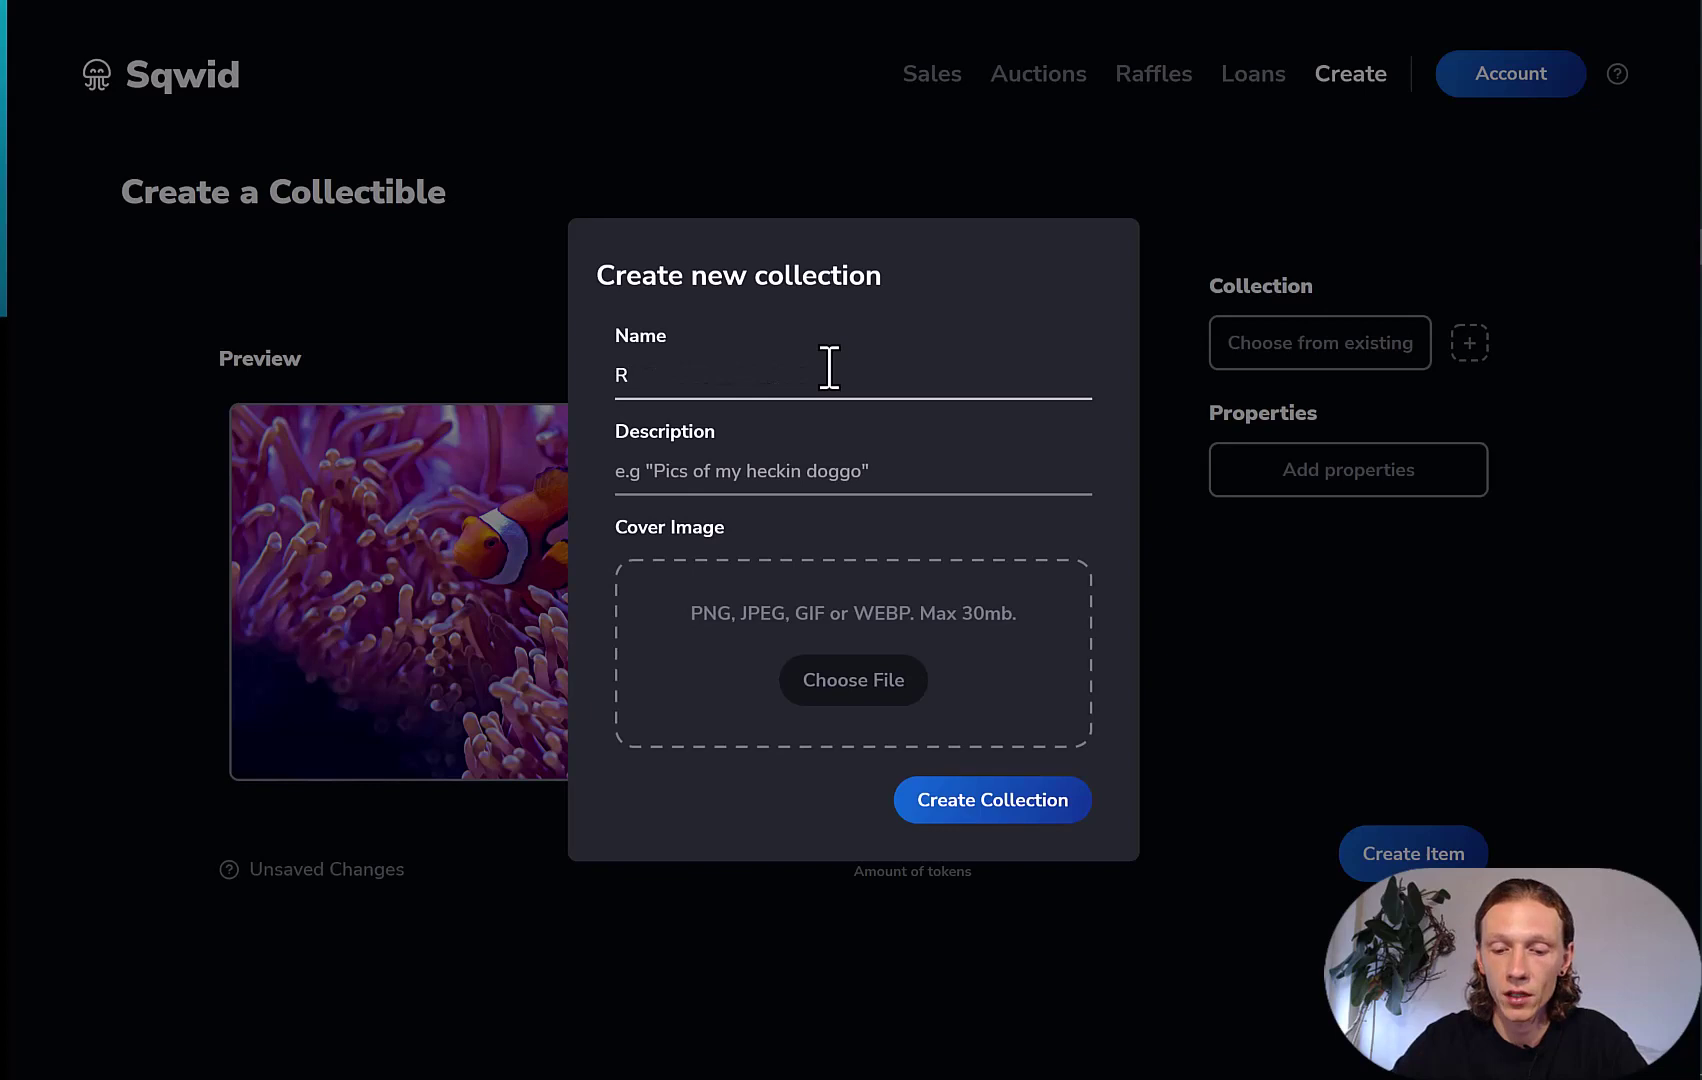
left_click(818, 481)
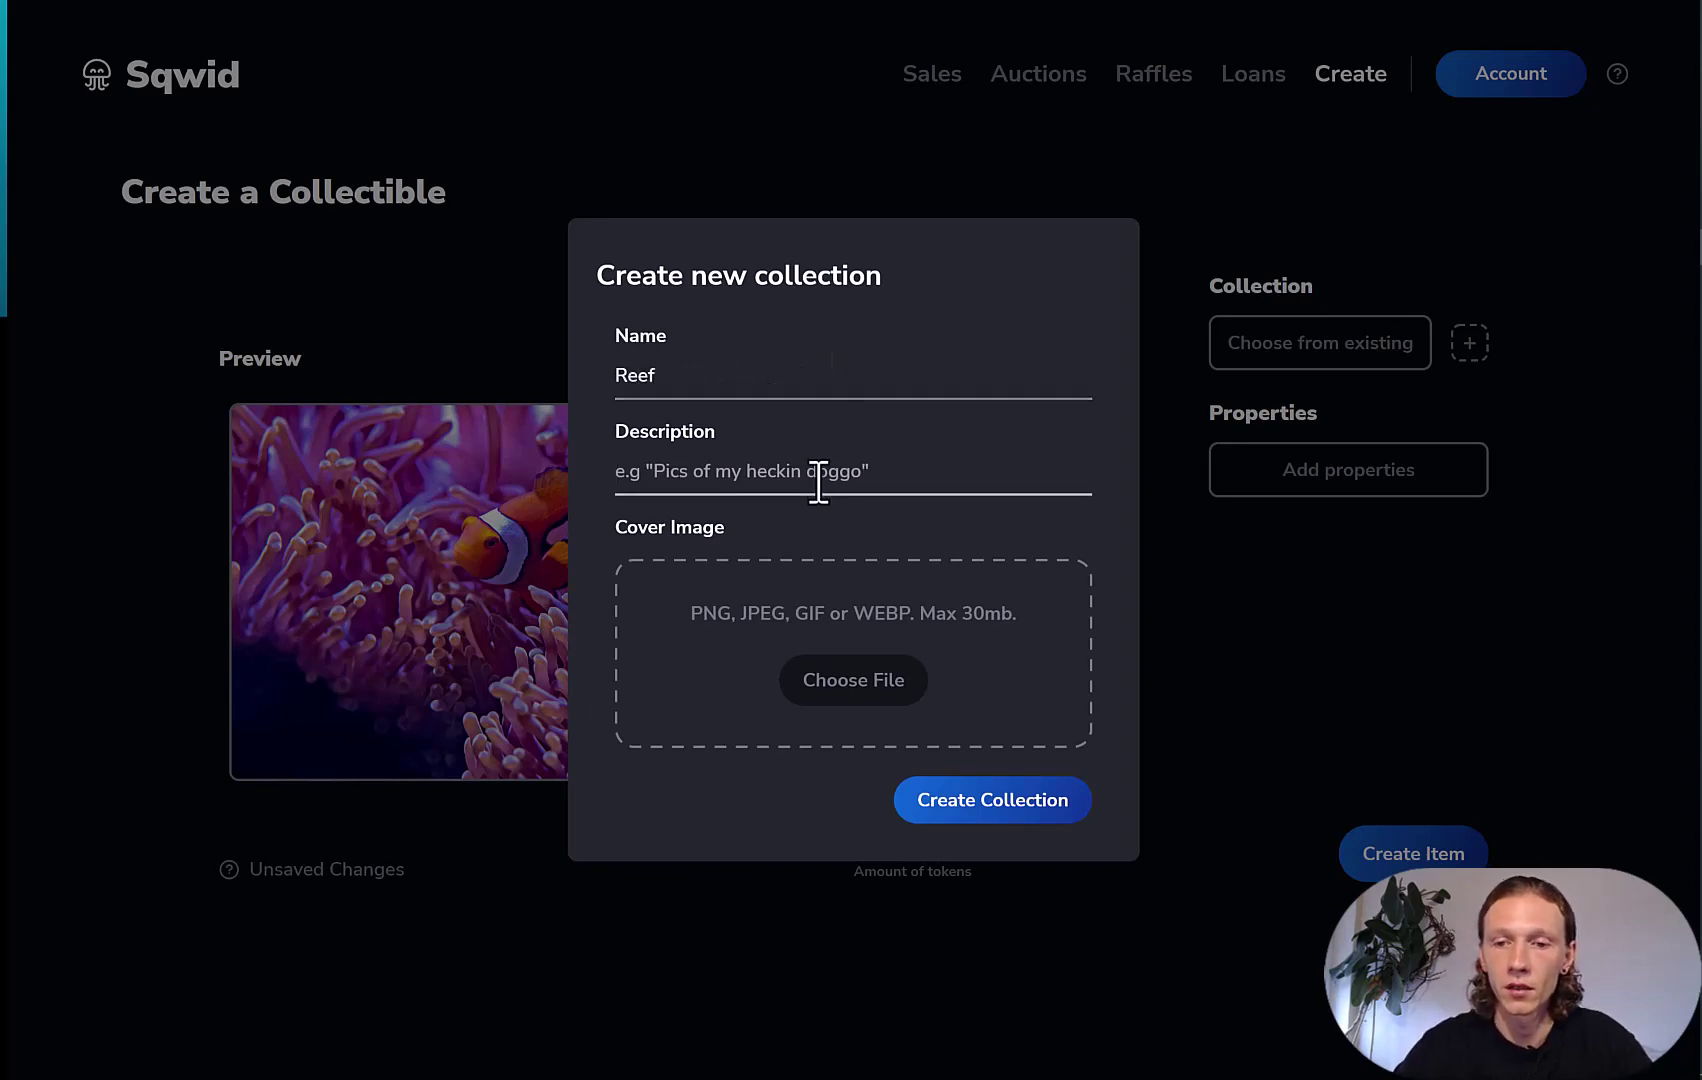
type("Fis")
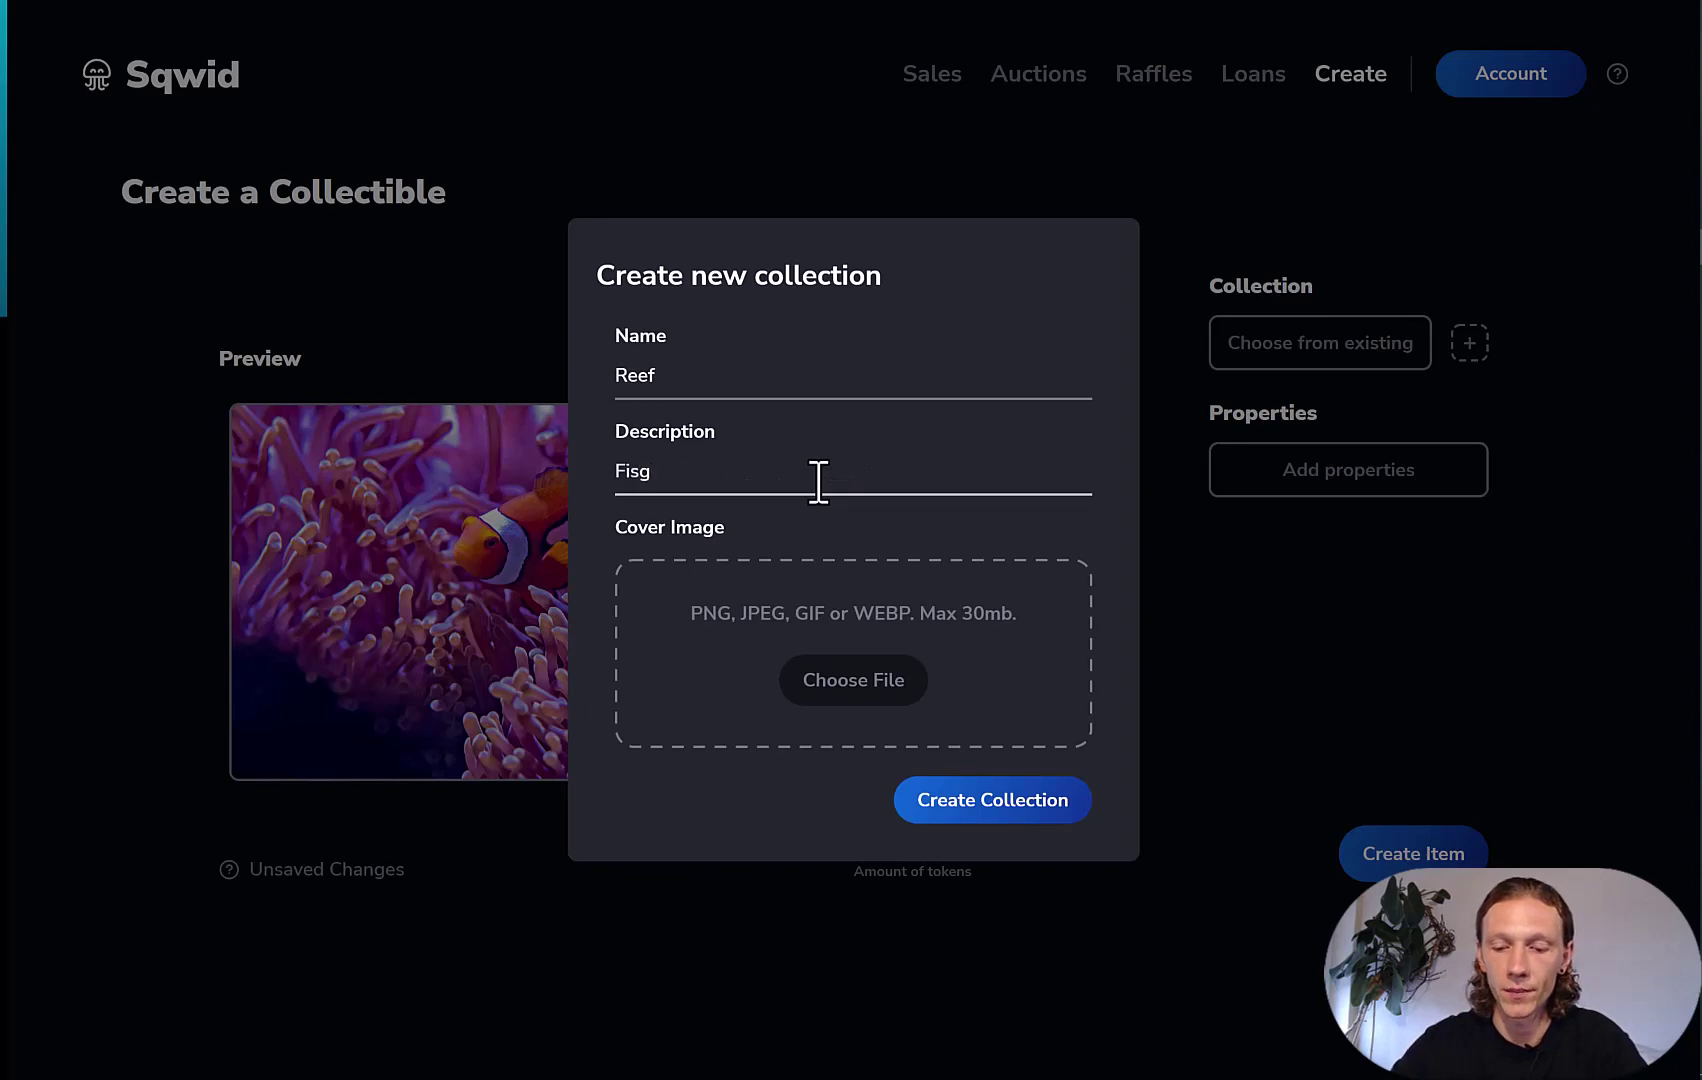
type("h swimm")
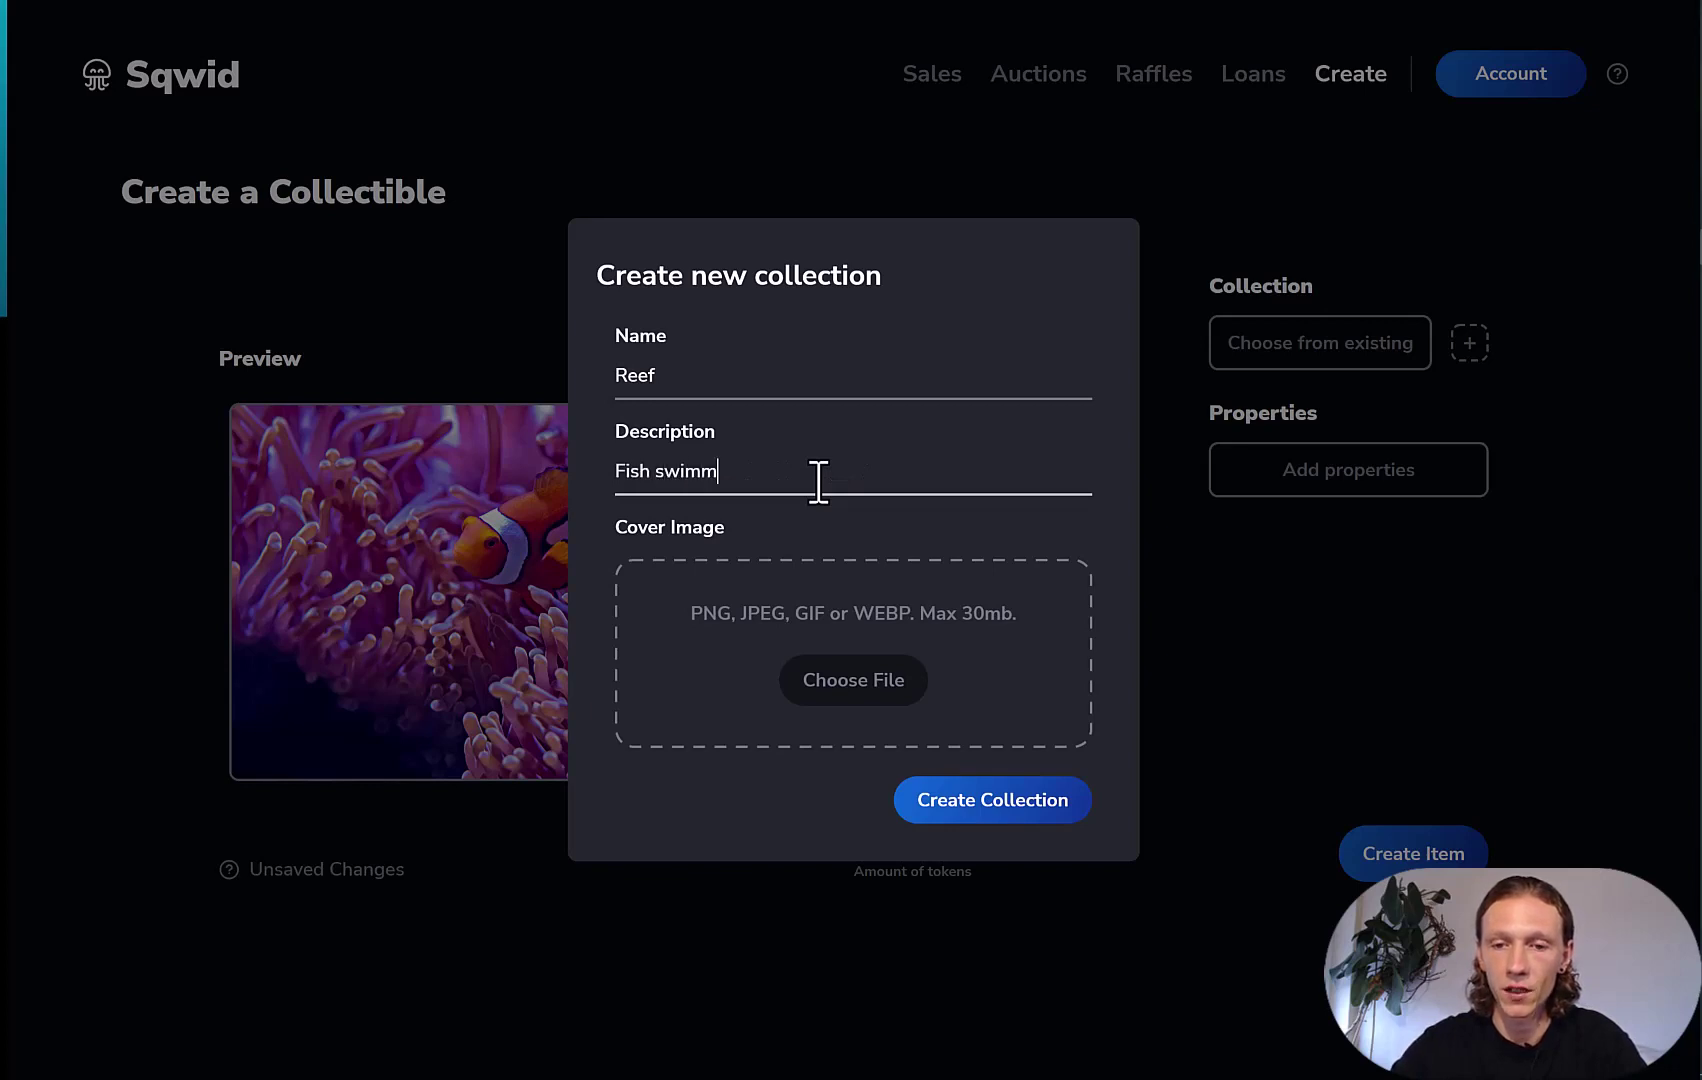
type("ing around")
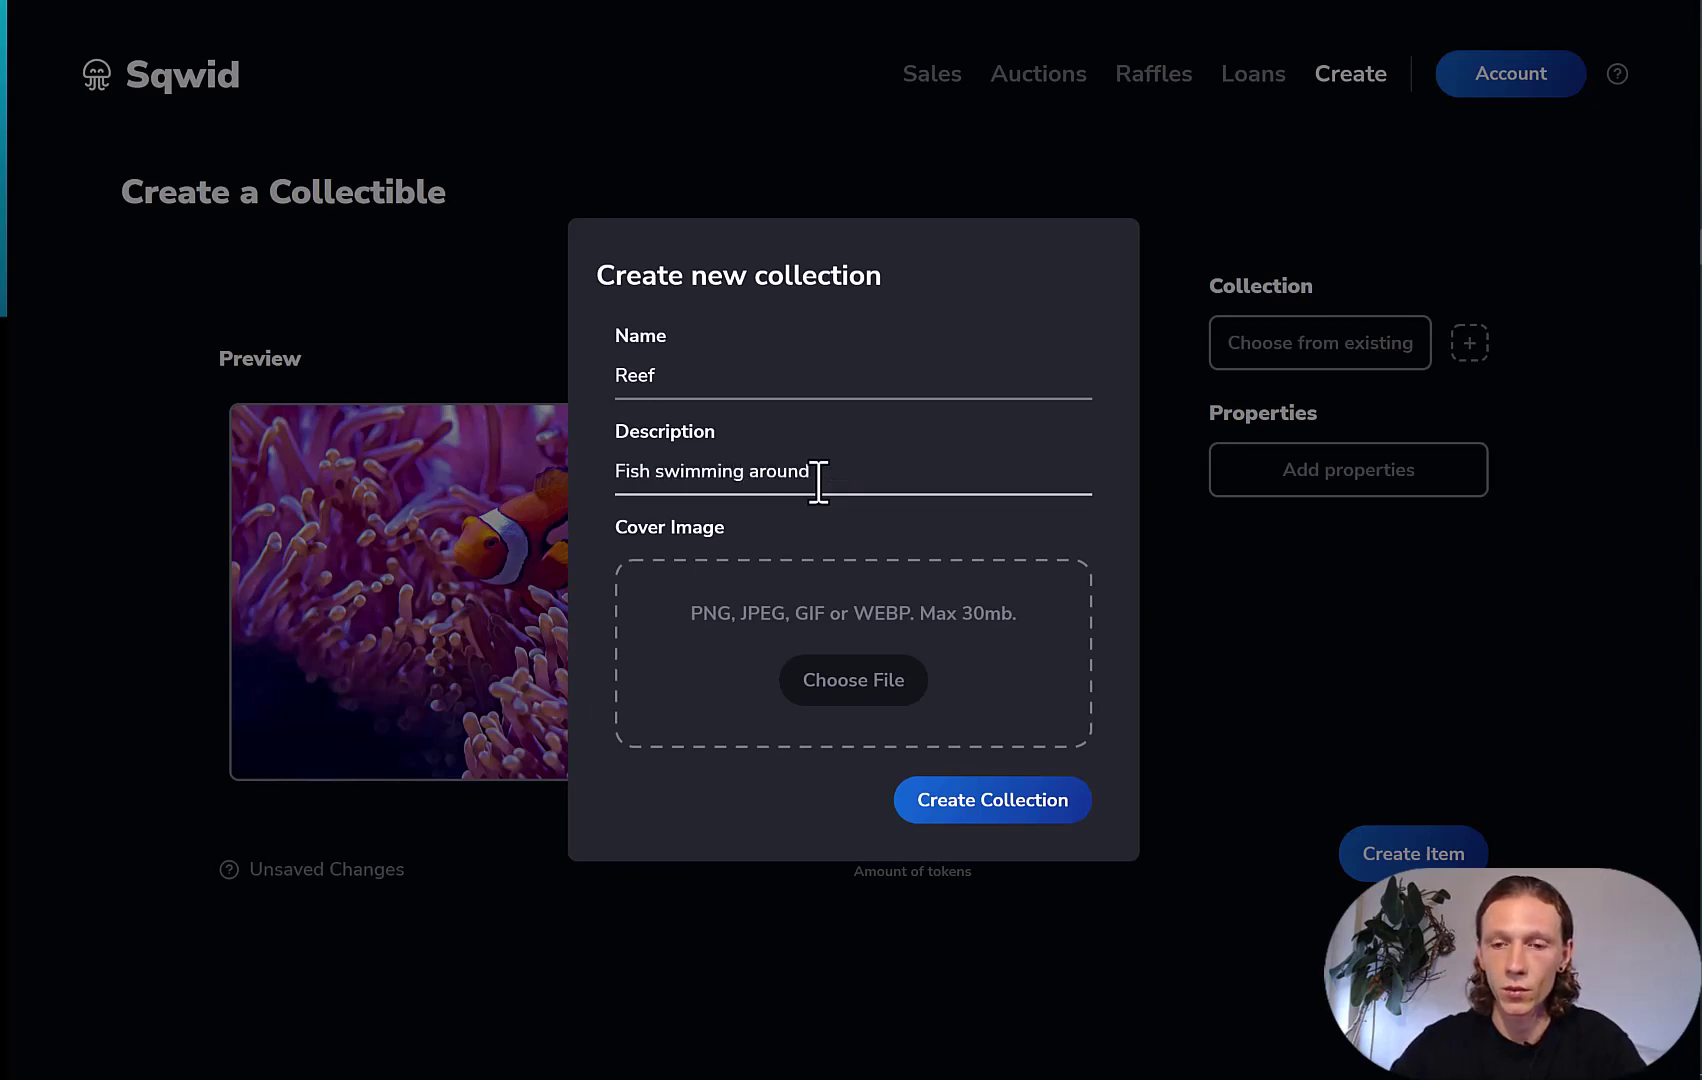
type(" Reef")
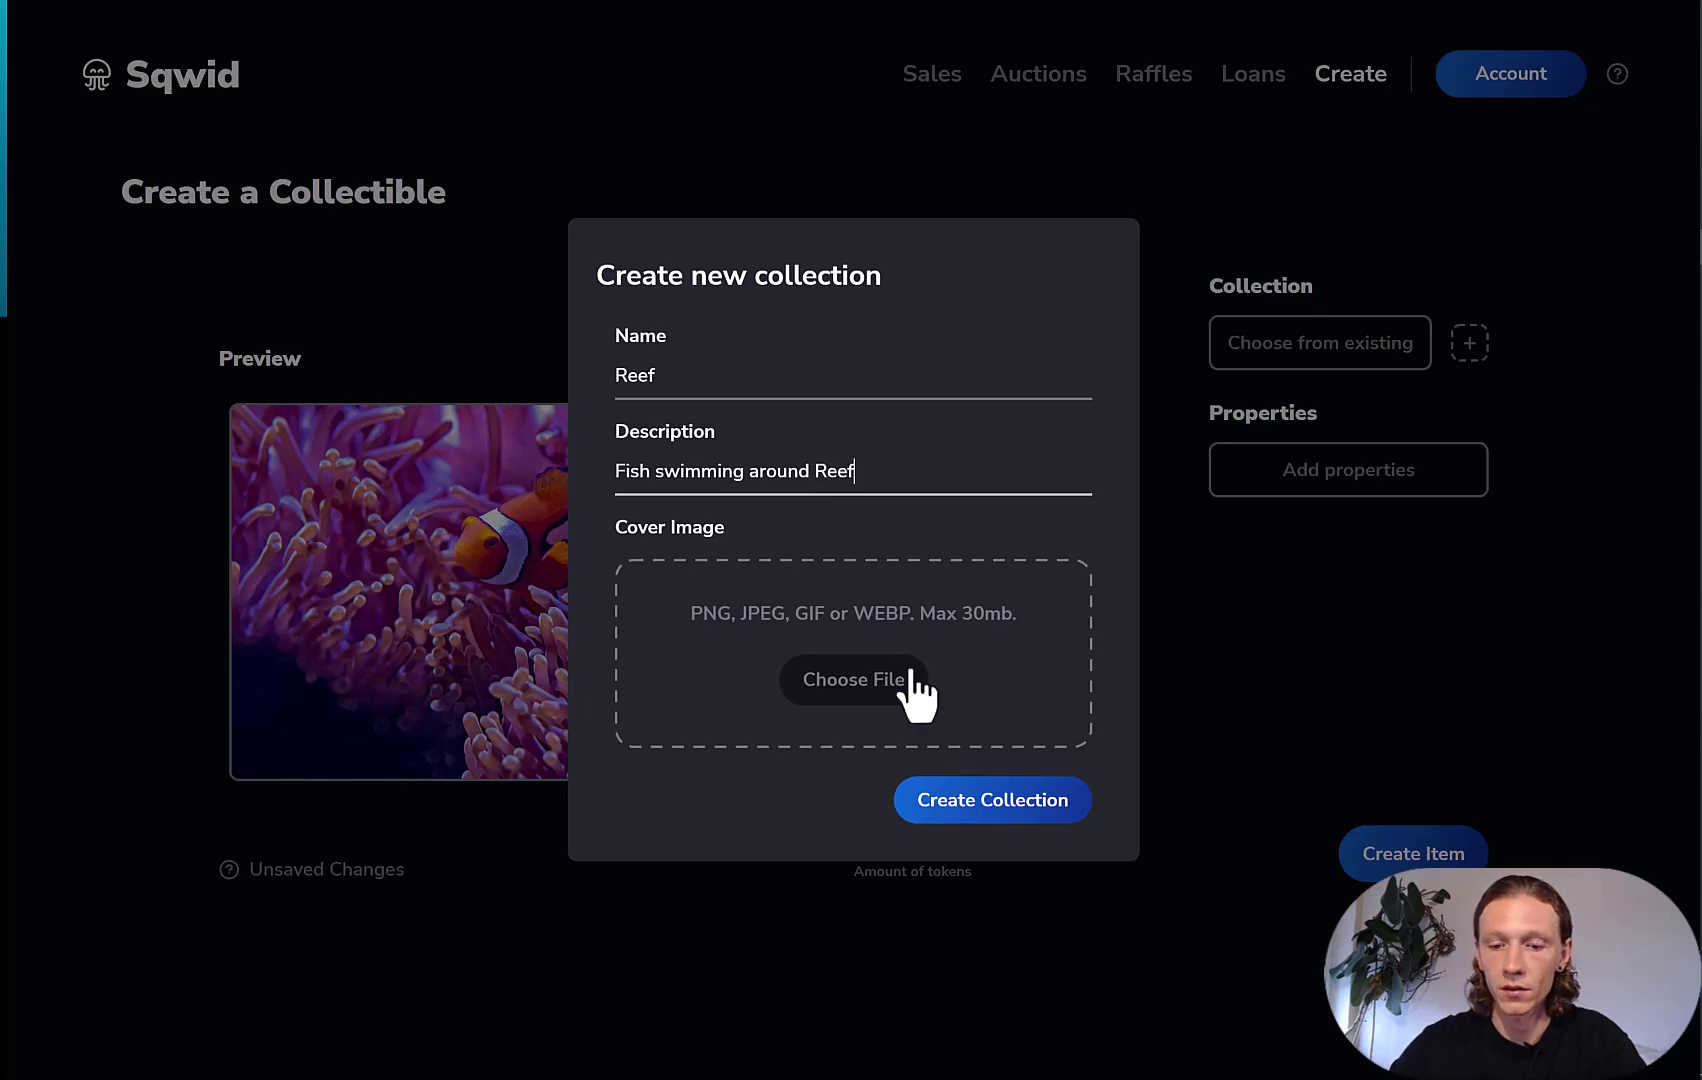
Step: Upload the reef-logo image as the new collection's cover and create the collection
left_click(860, 688)
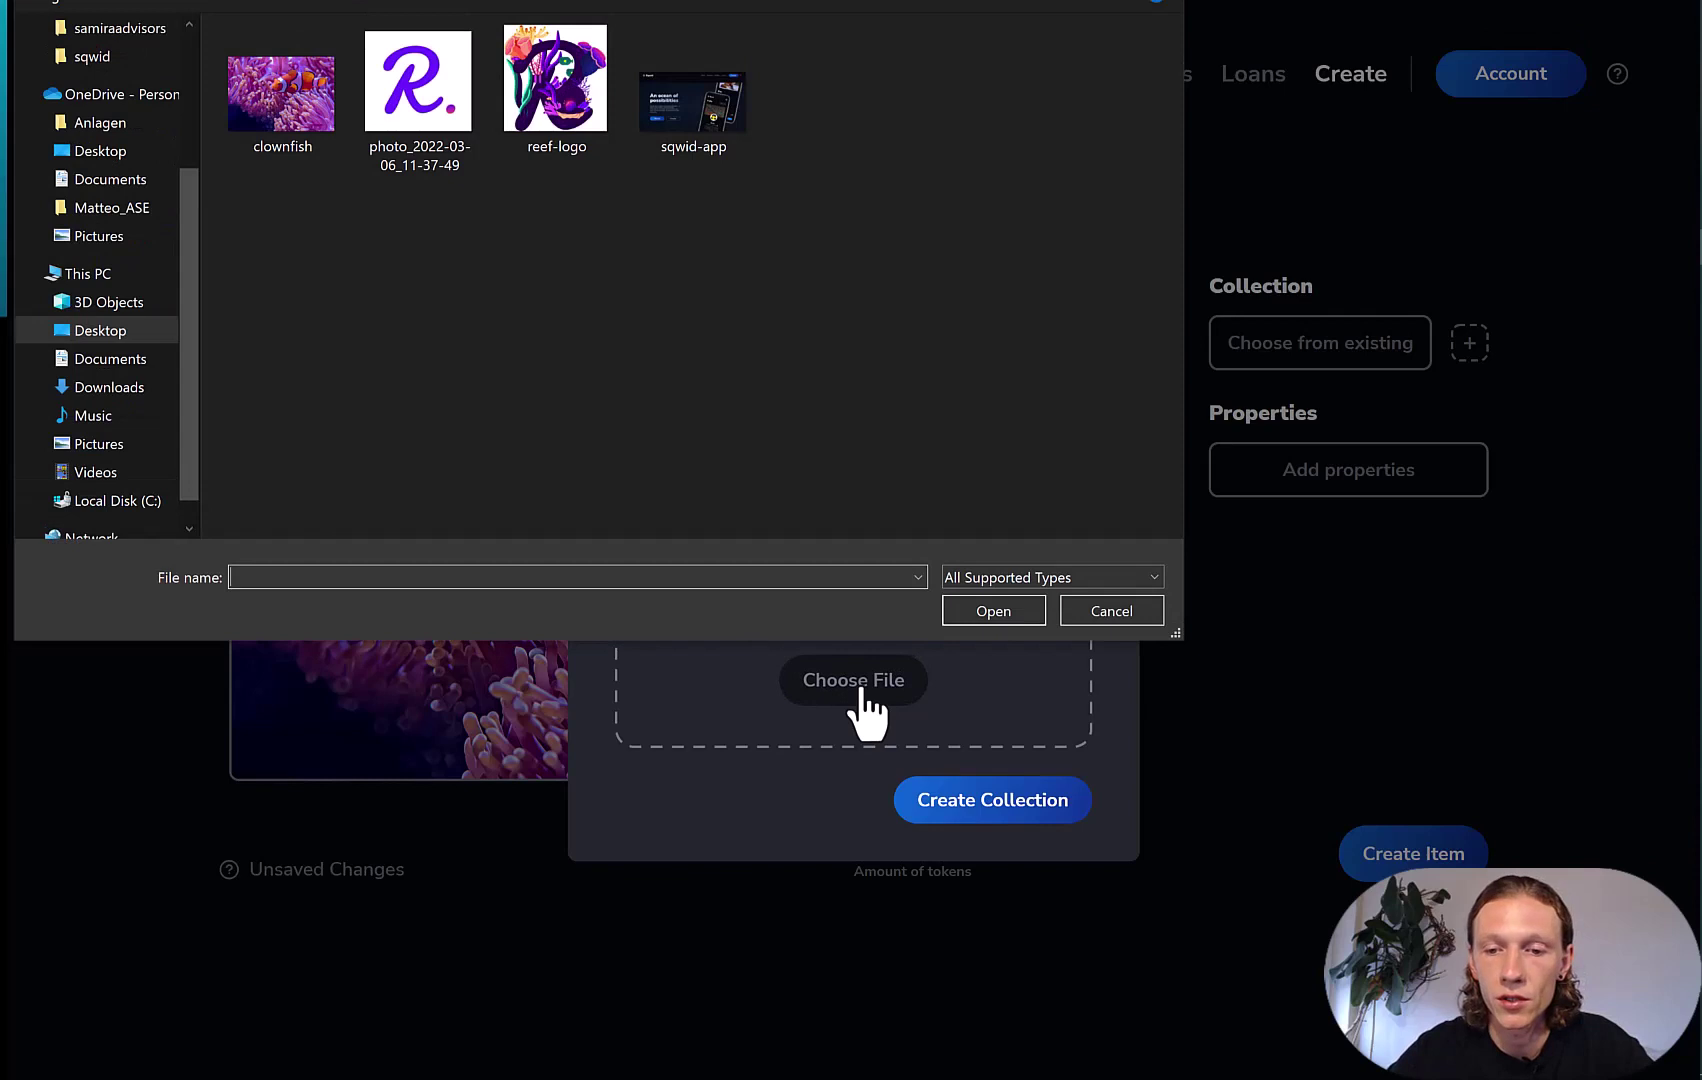
left_click(550, 98)
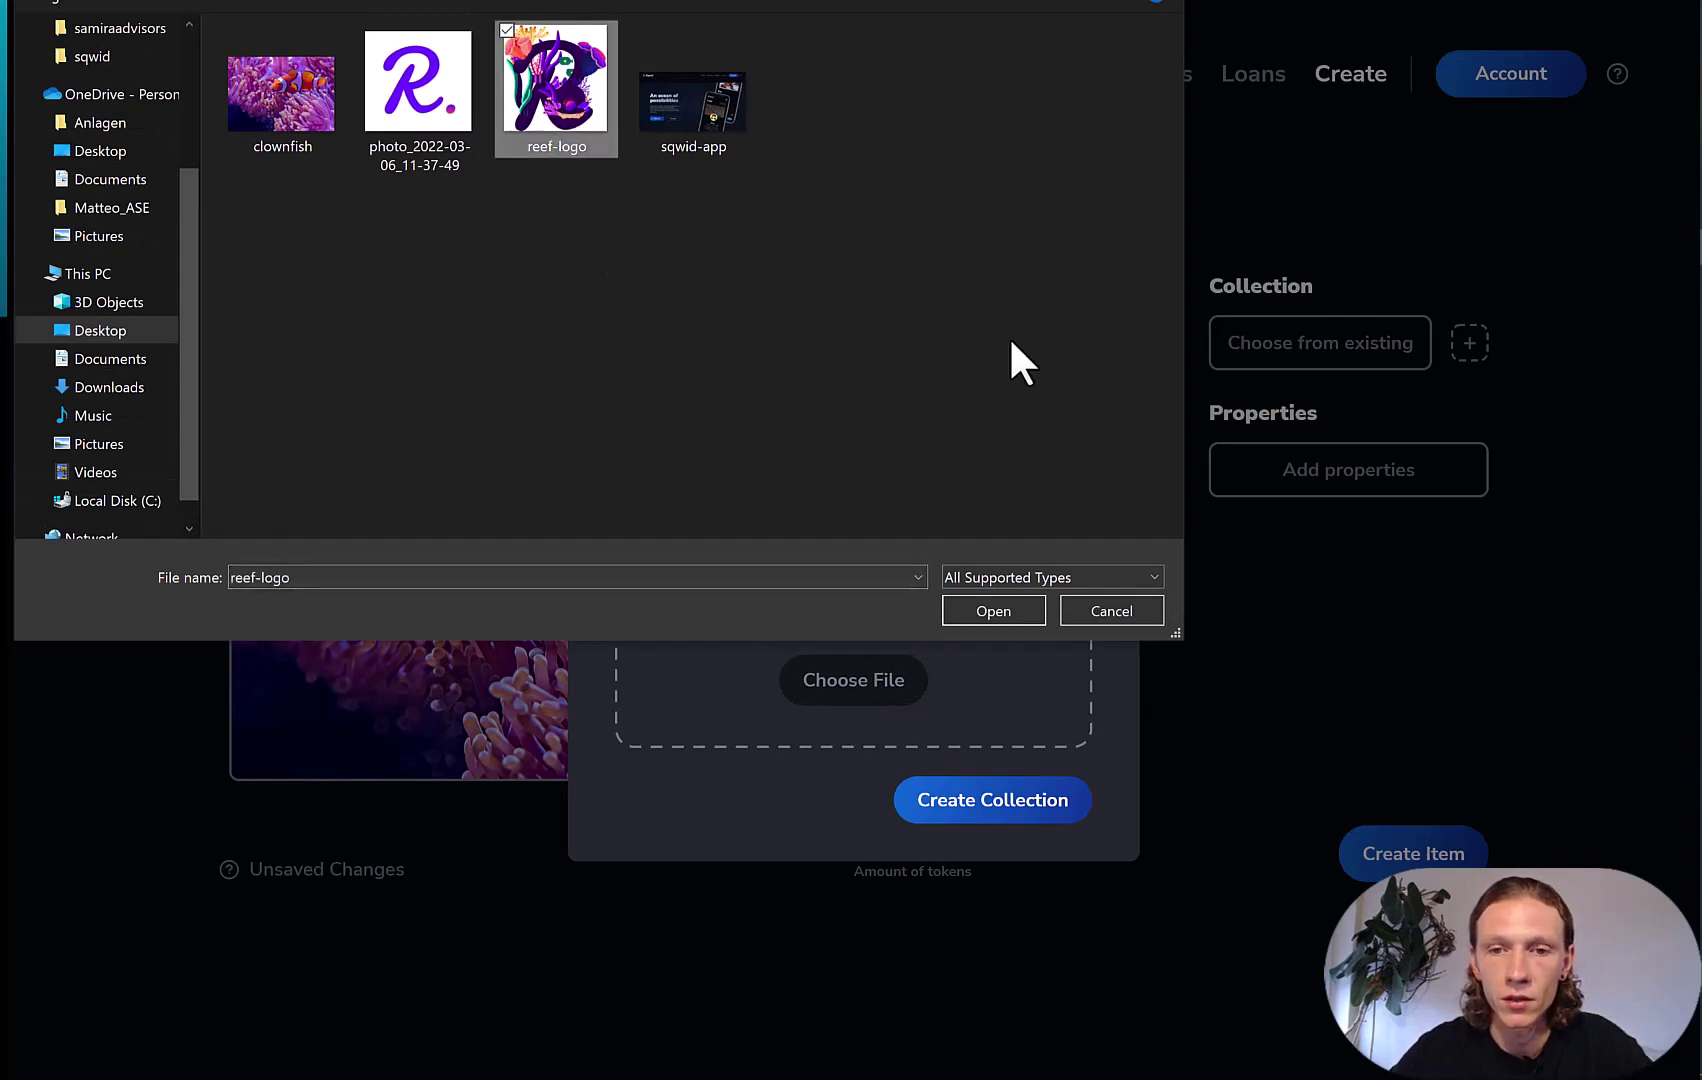
left_click(979, 606)
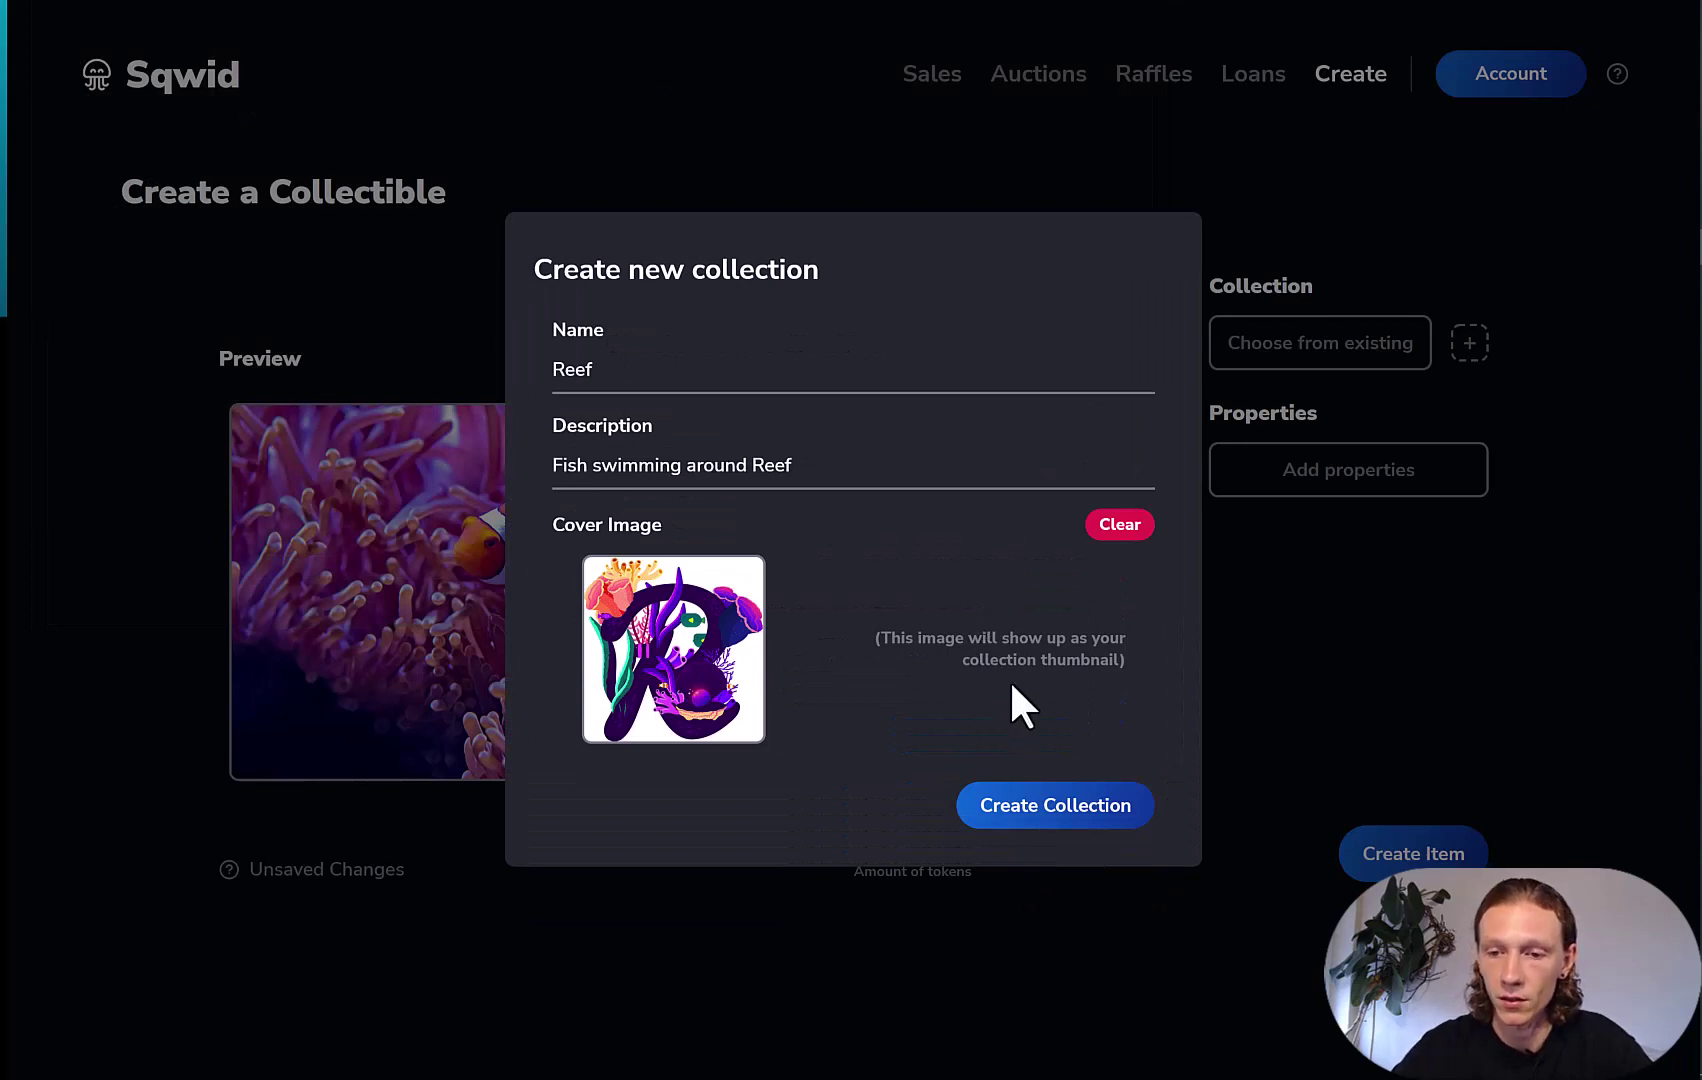
left_click(1043, 808)
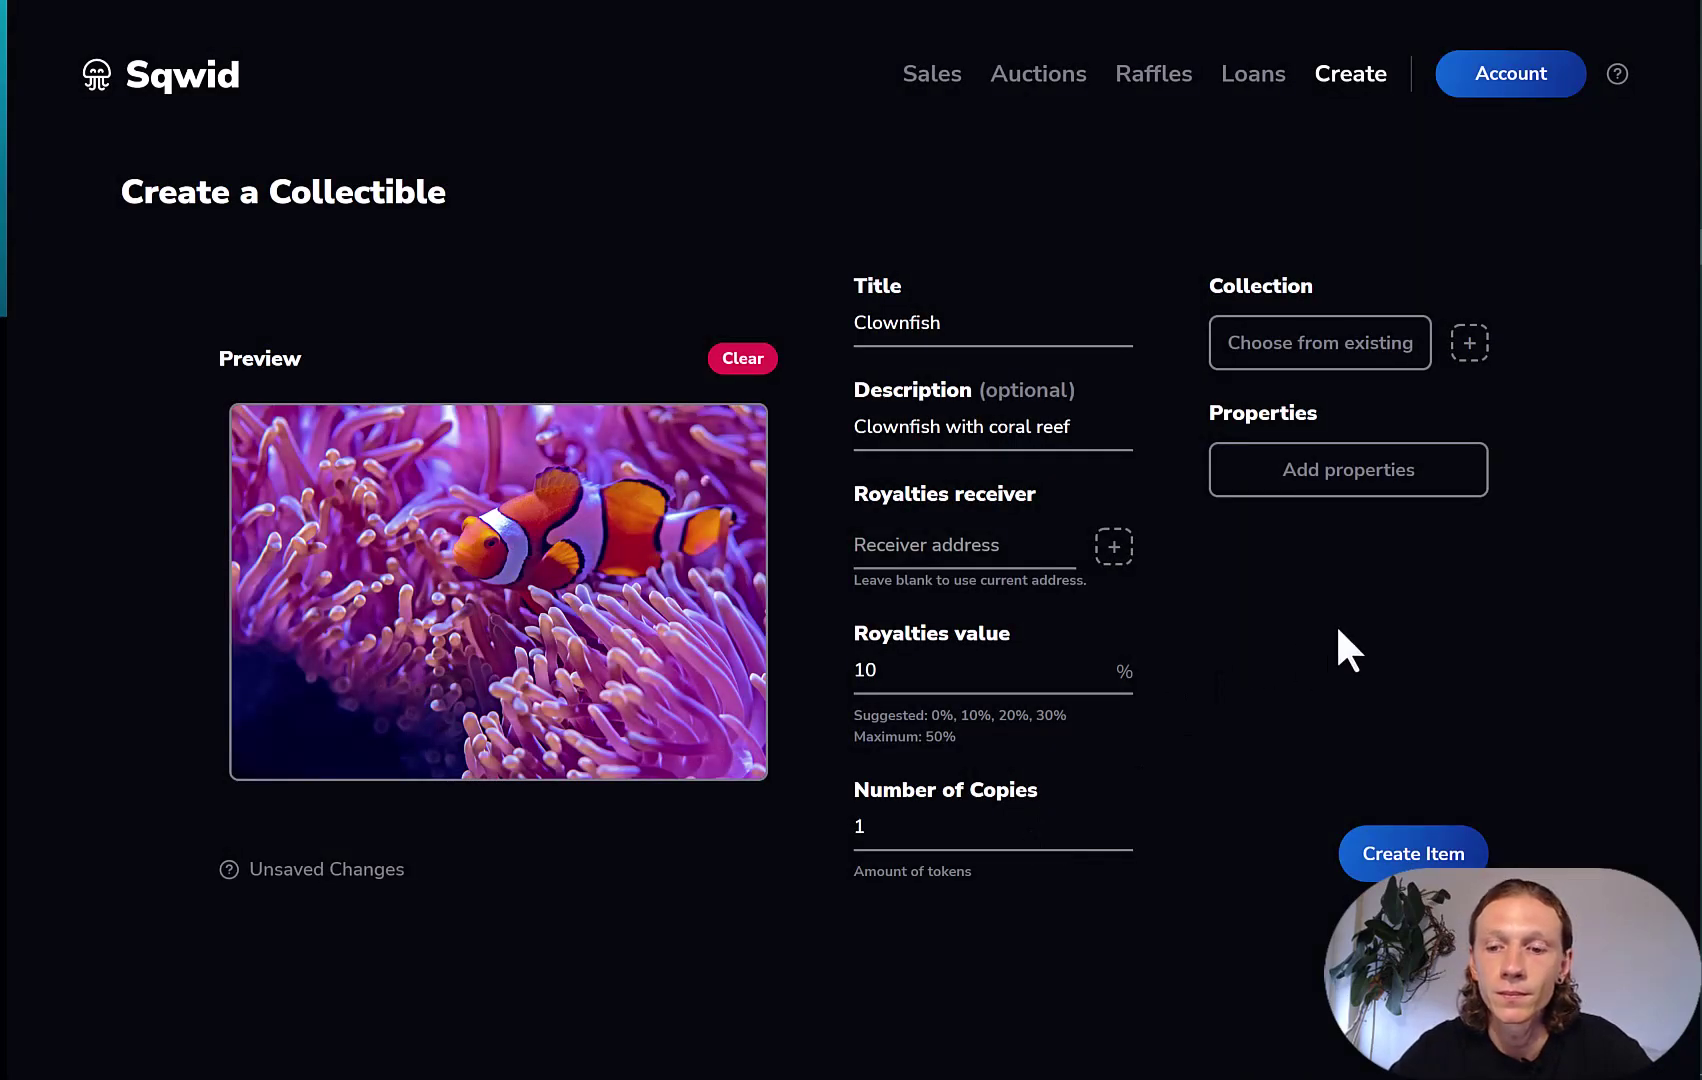
Step: Assign the collectible to the Reef collection and add a "background" property with the value "purple coral"
left_click(1381, 355)
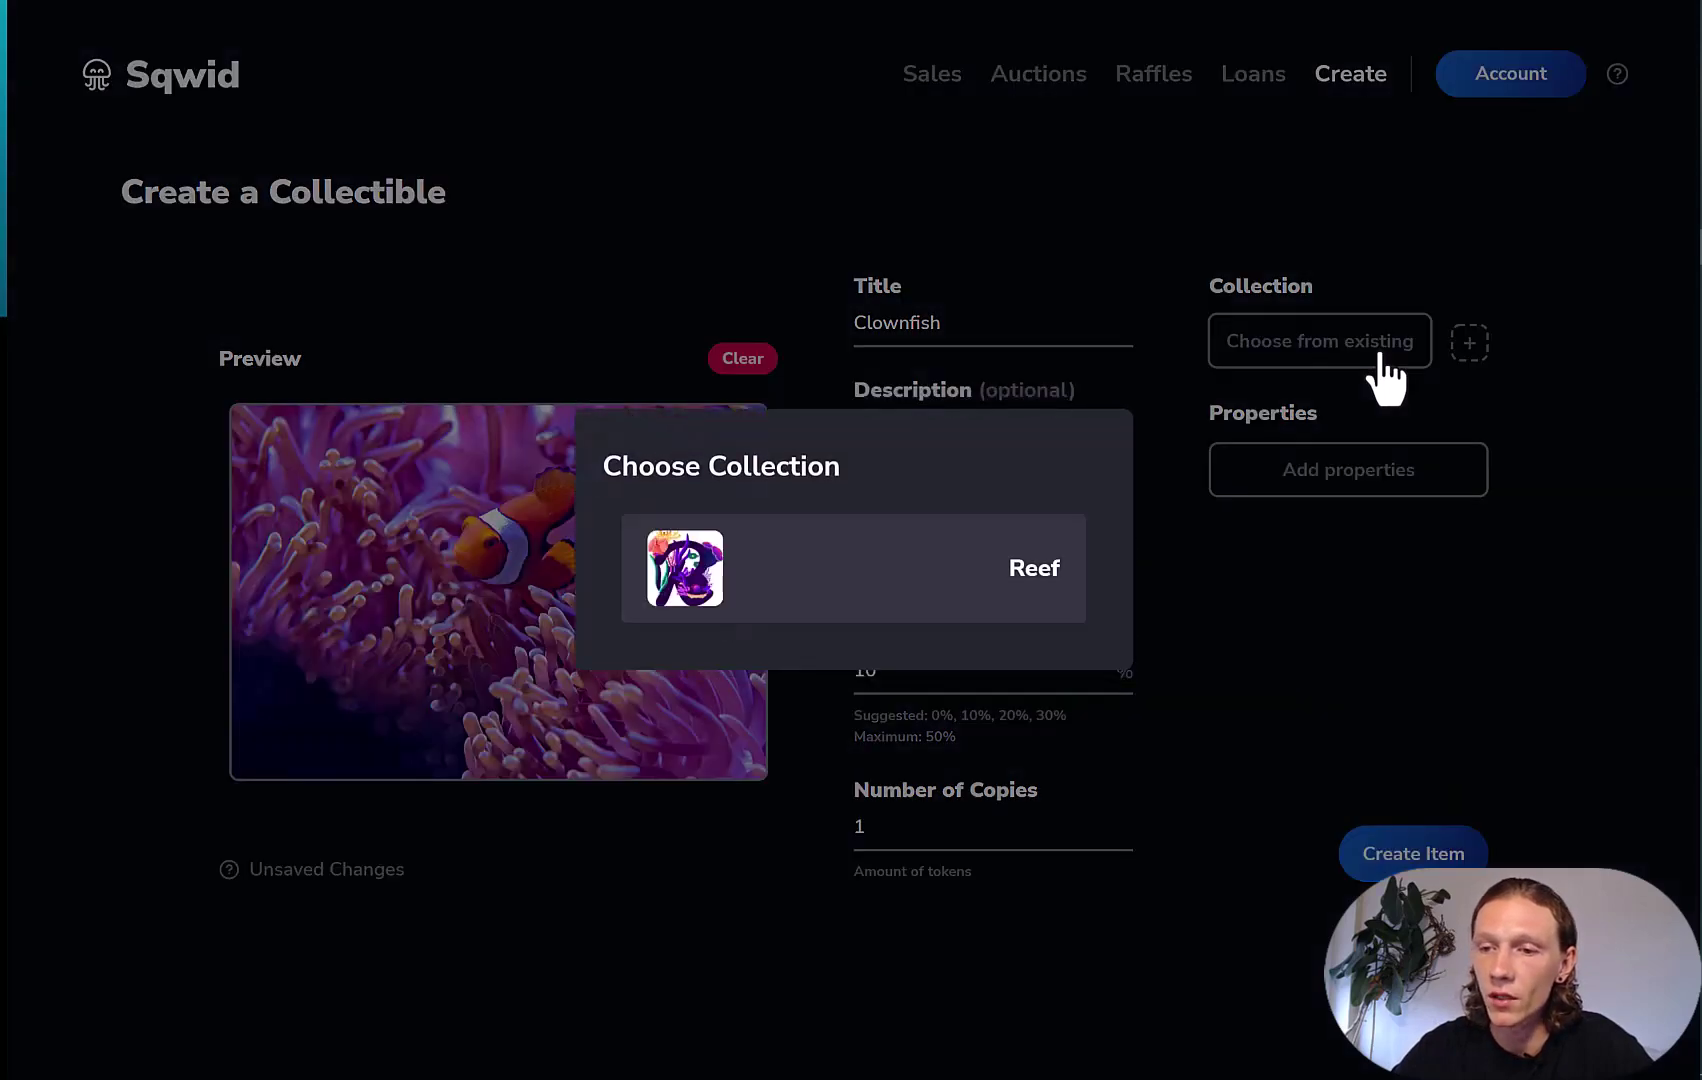
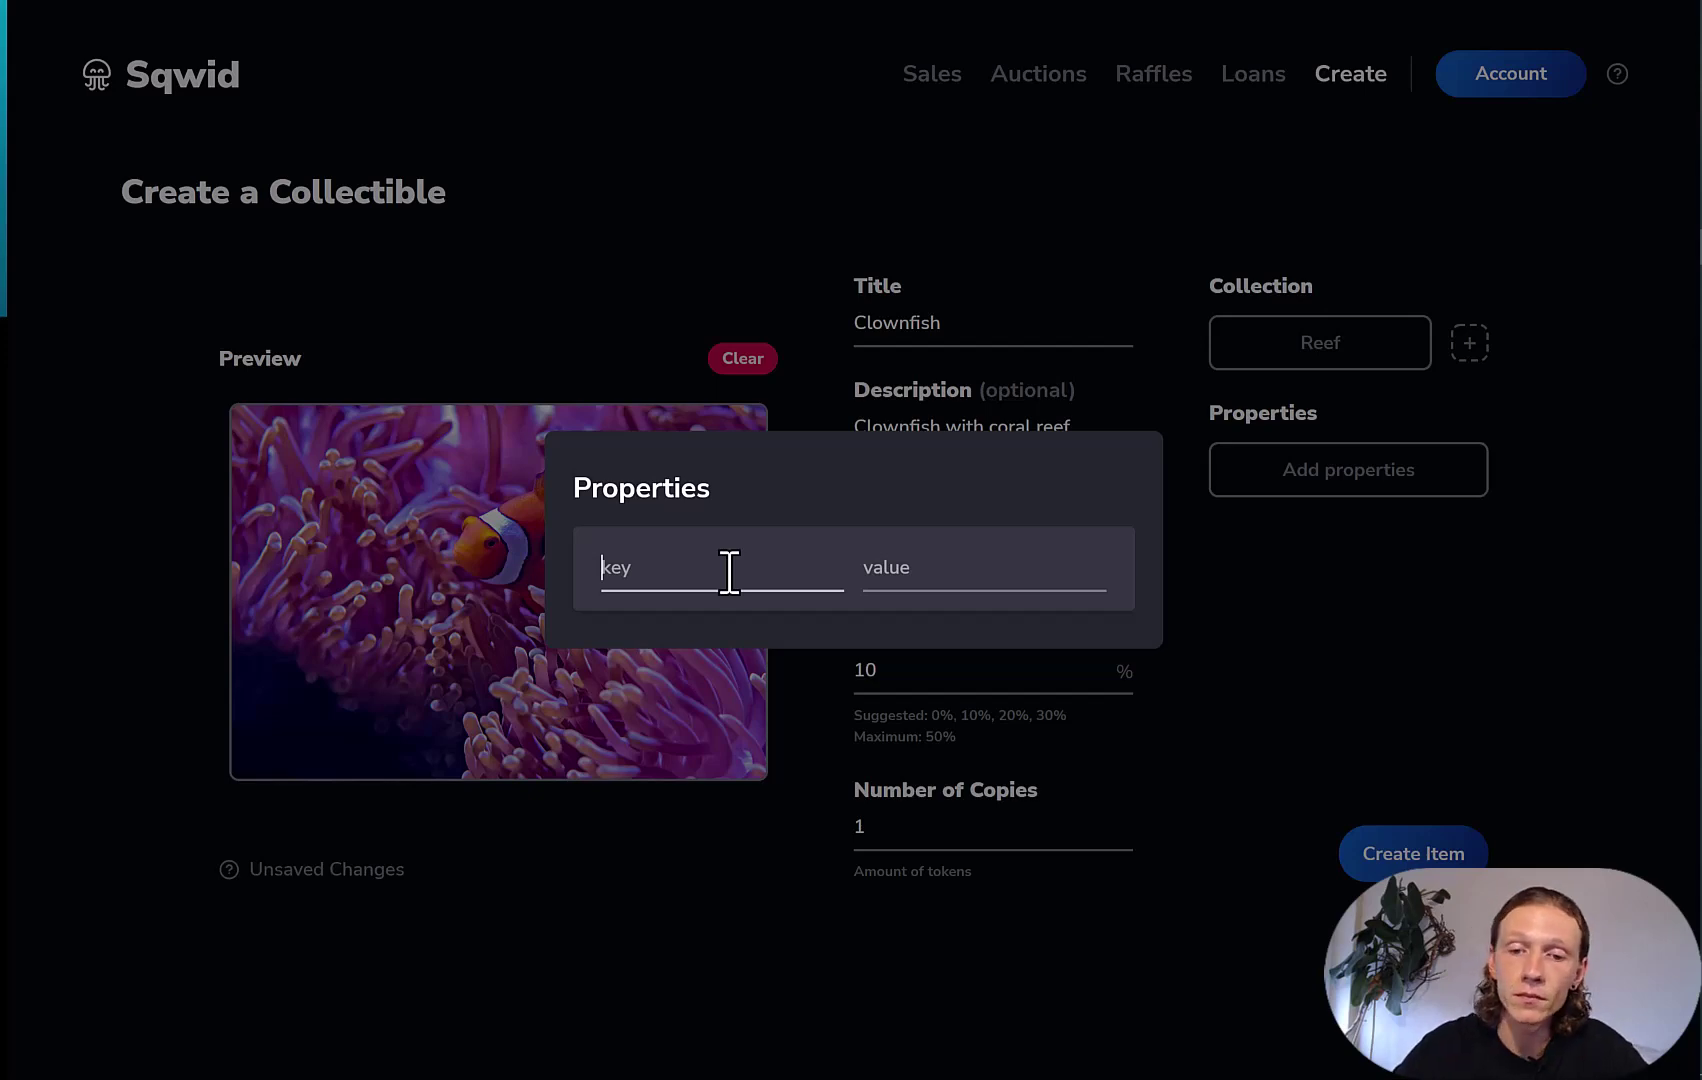
type("background")
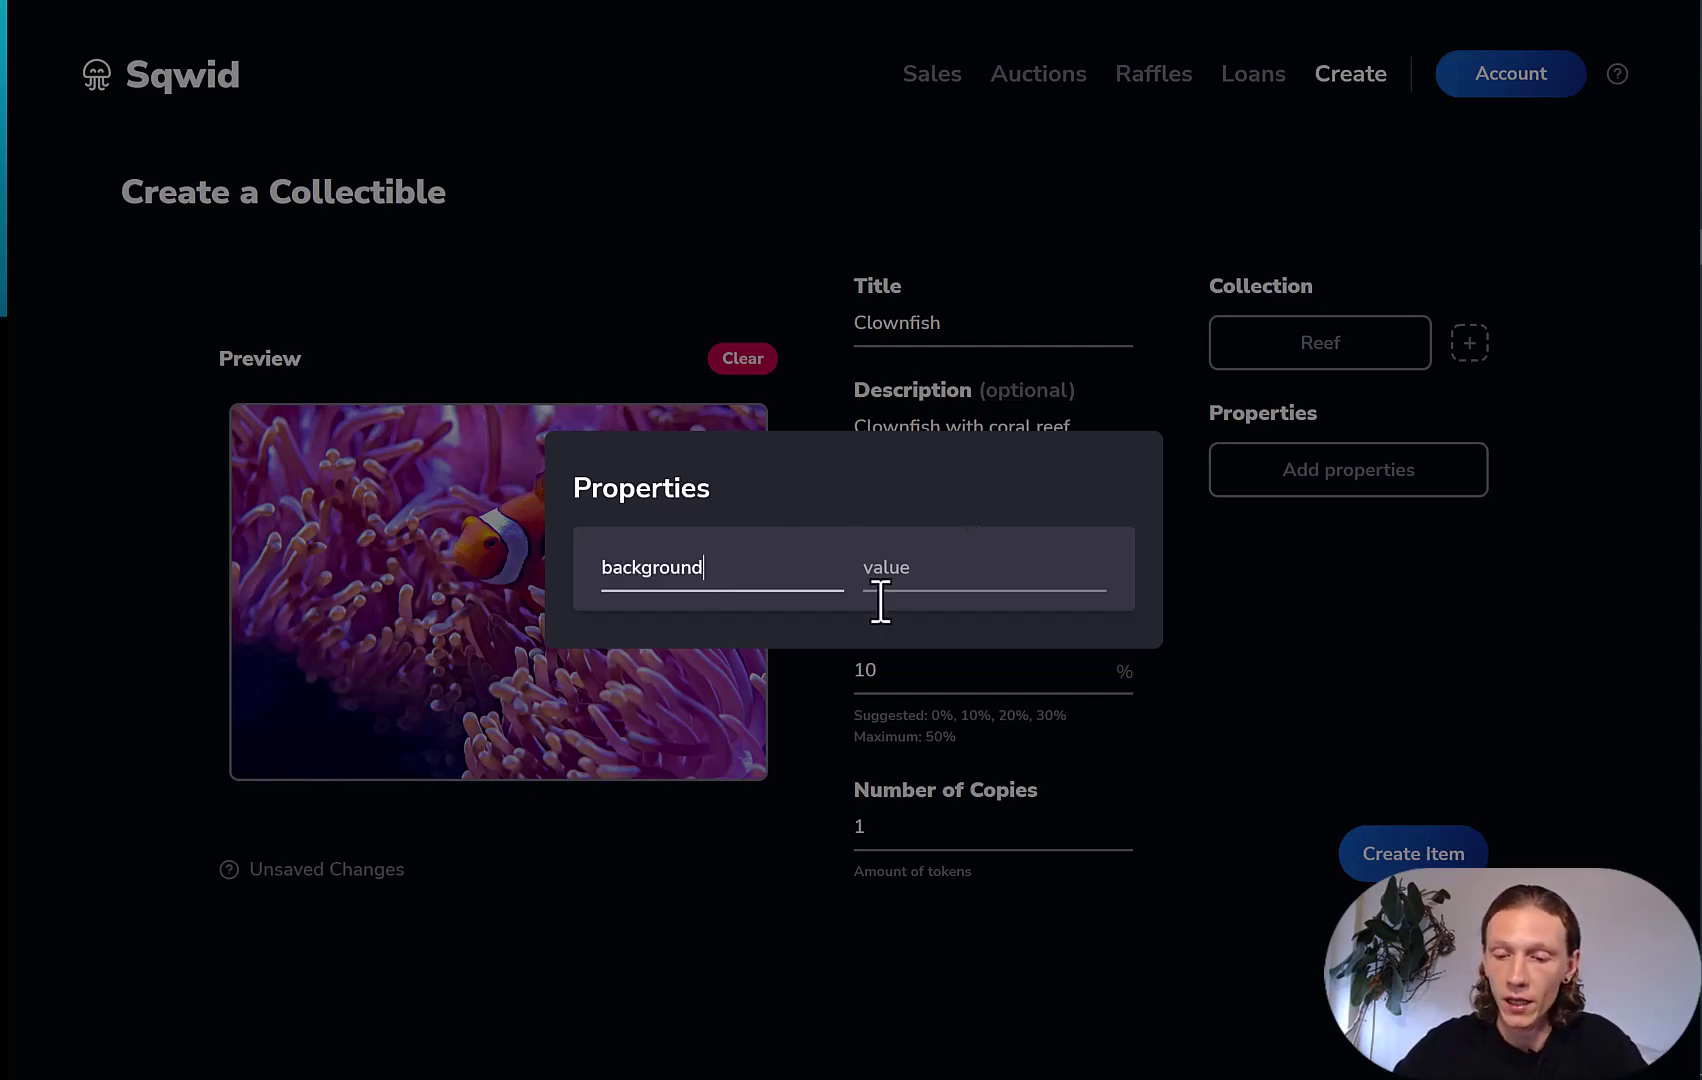
left_click(910, 580)
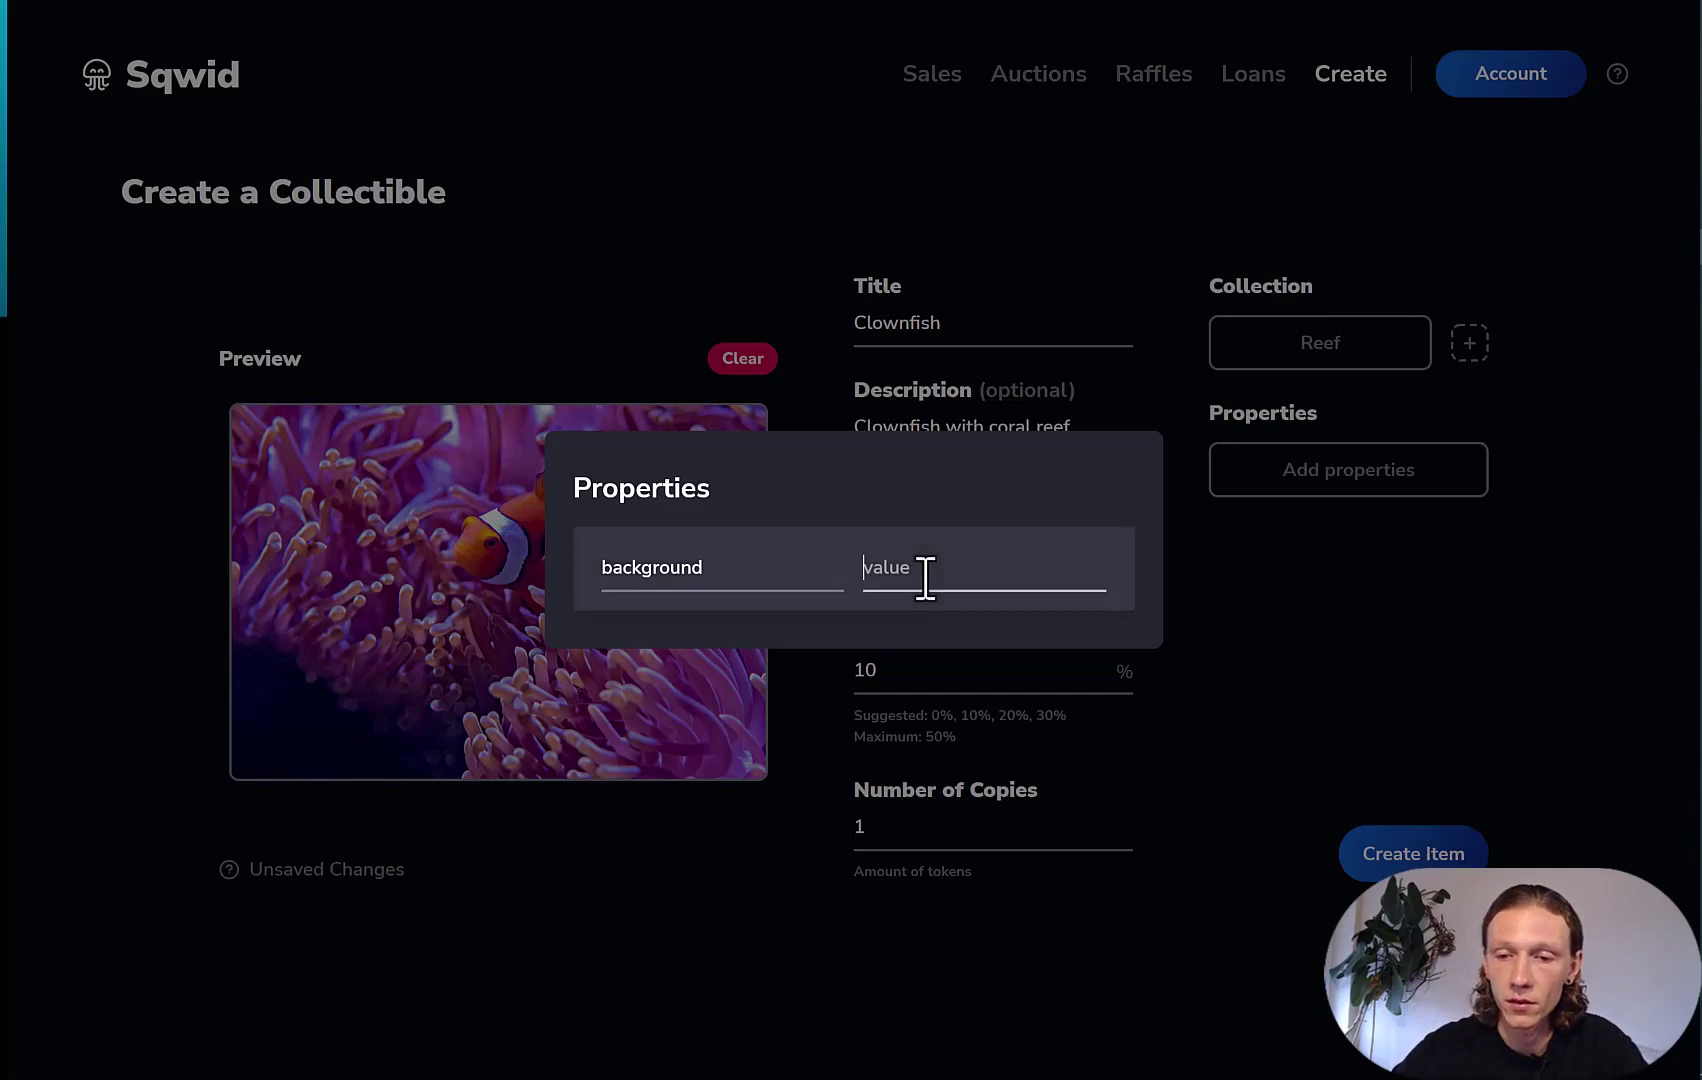
type("purple ")
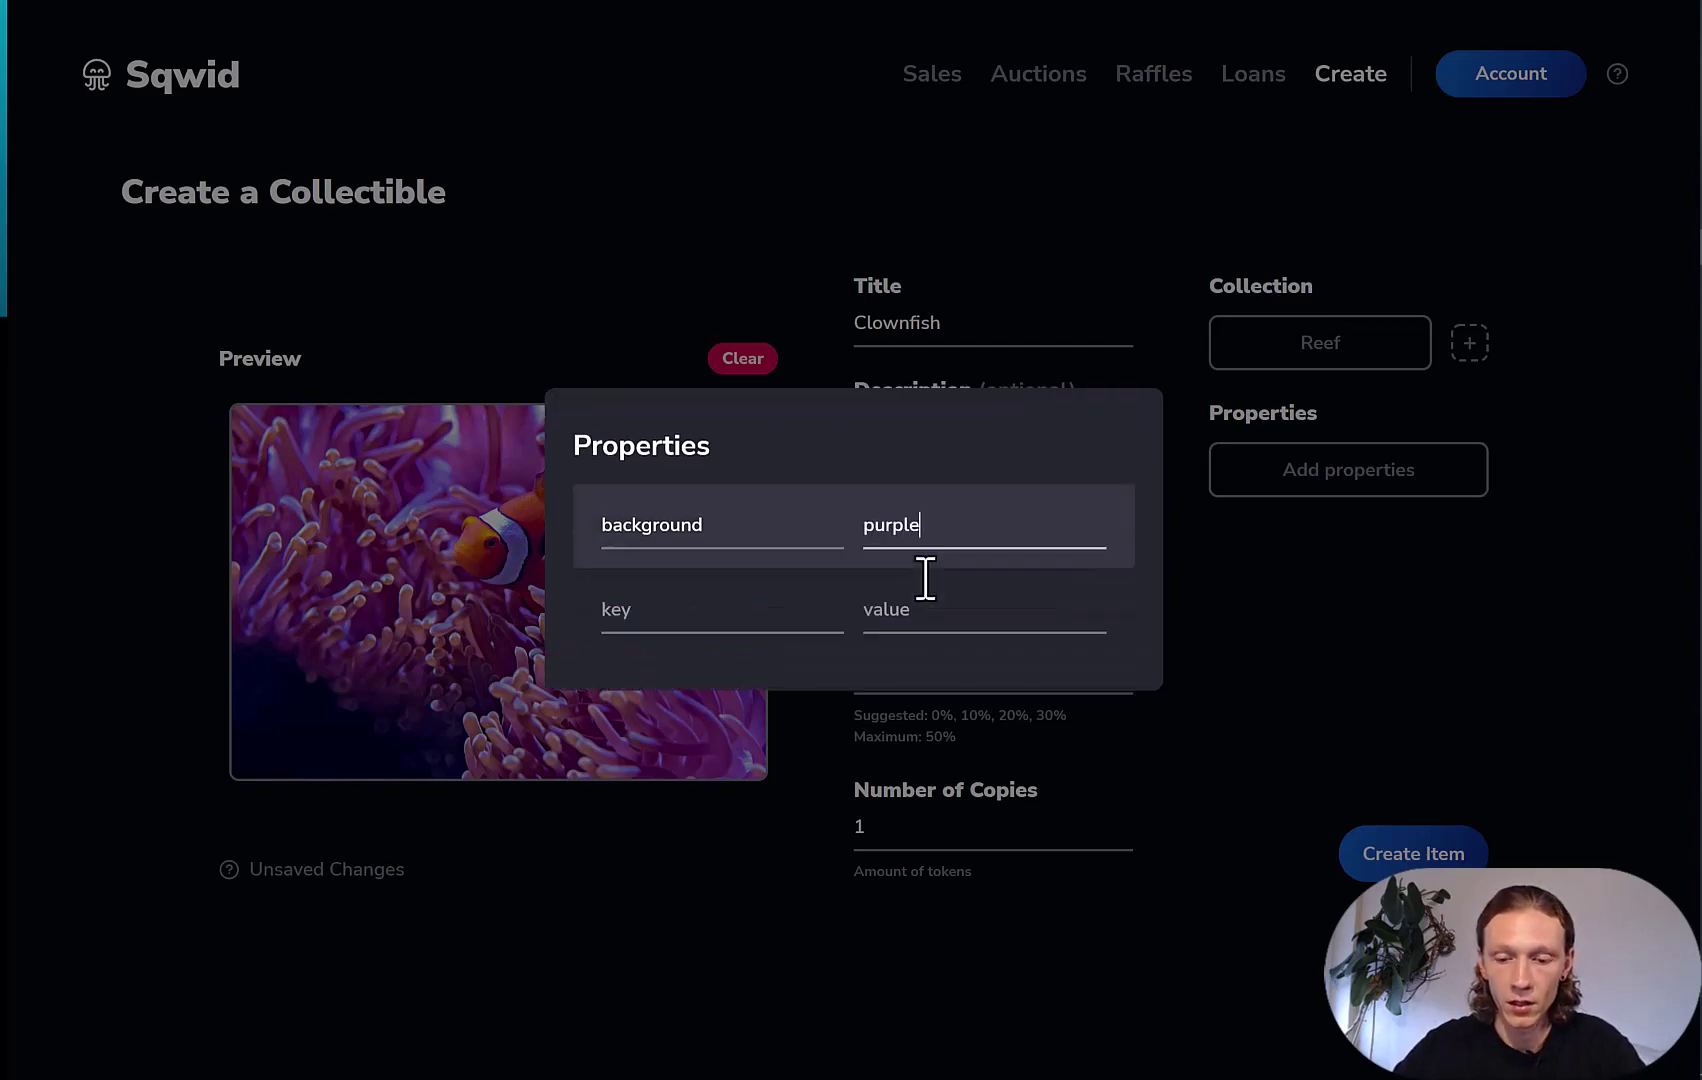
type("coral")
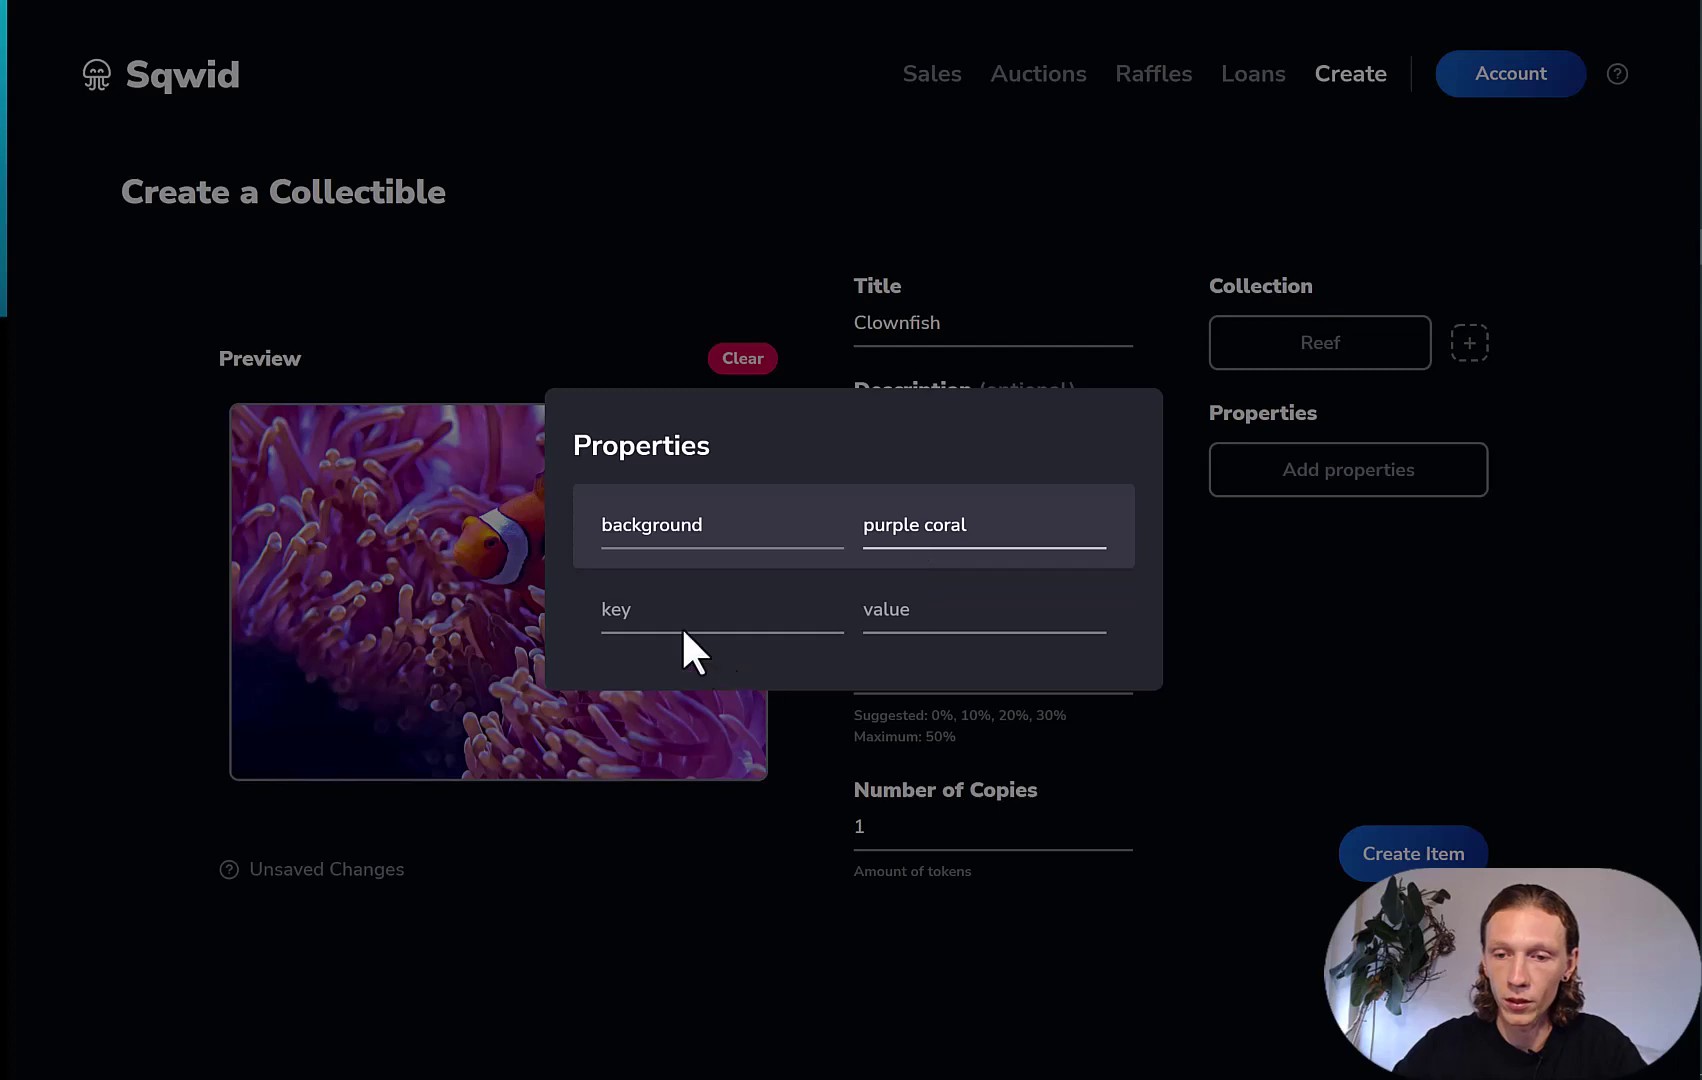
Step: Add a second property with the key "color" and the value "orange"
left_click(661, 612)
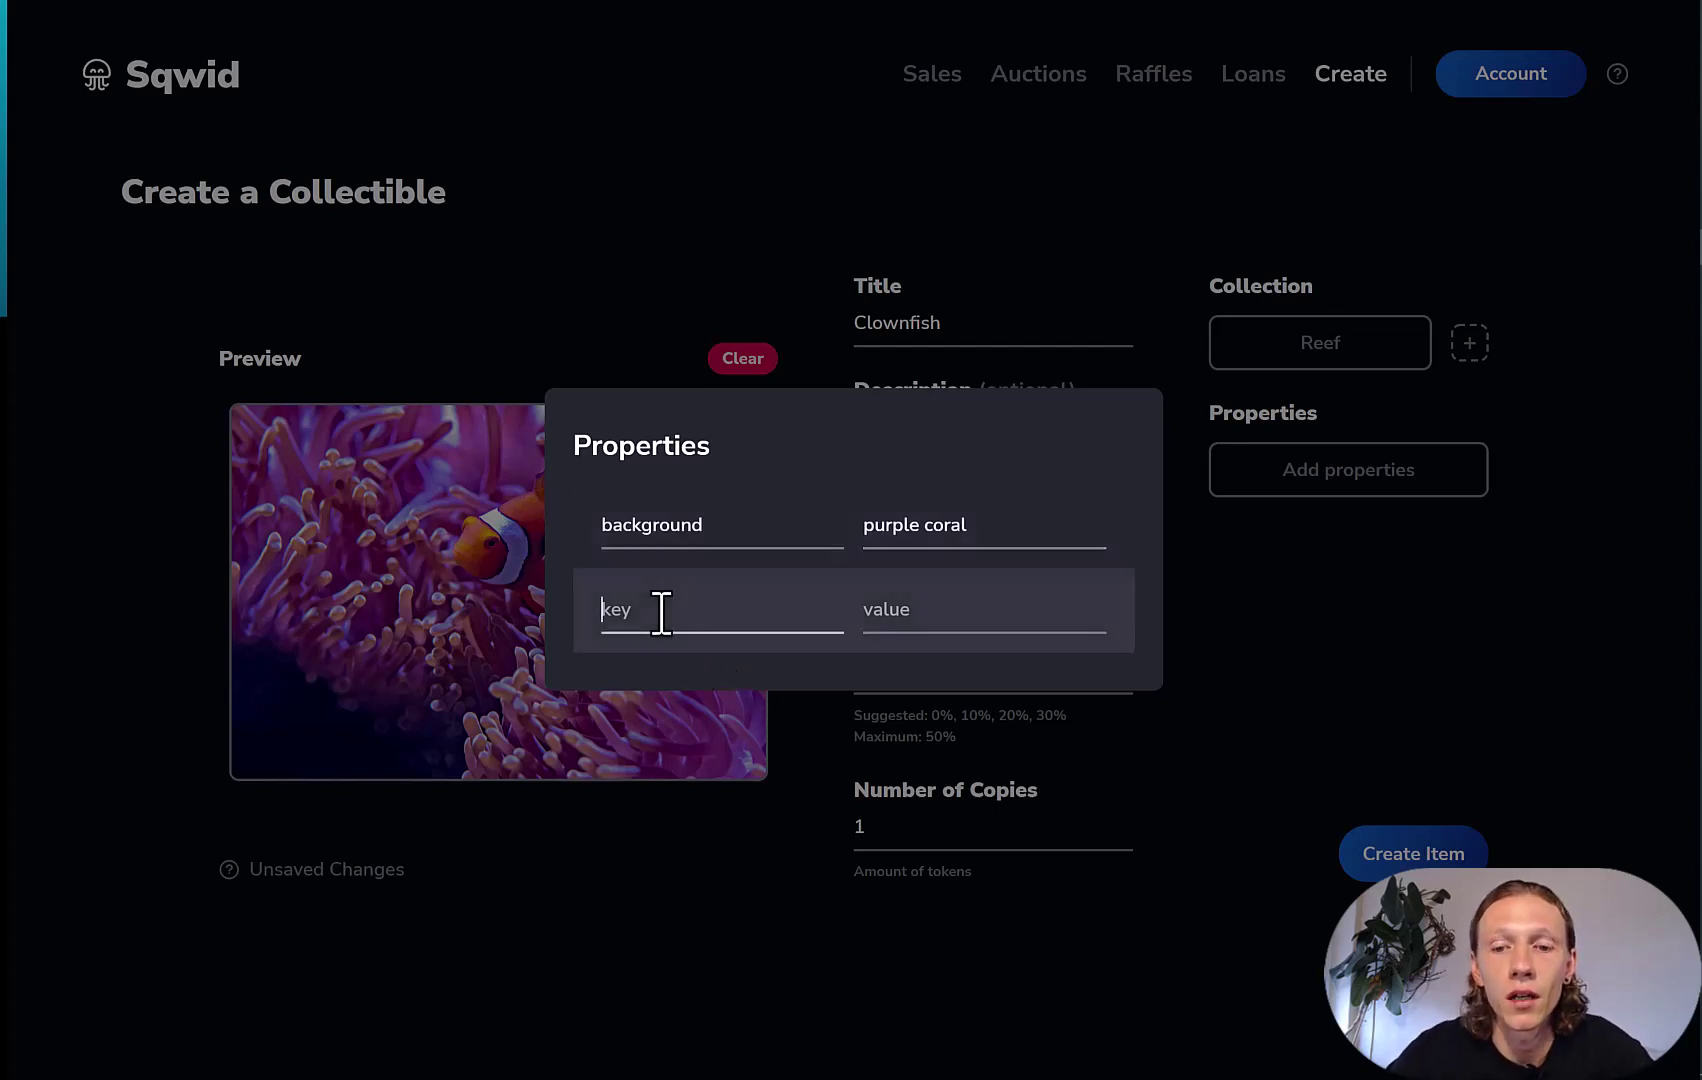
type("color")
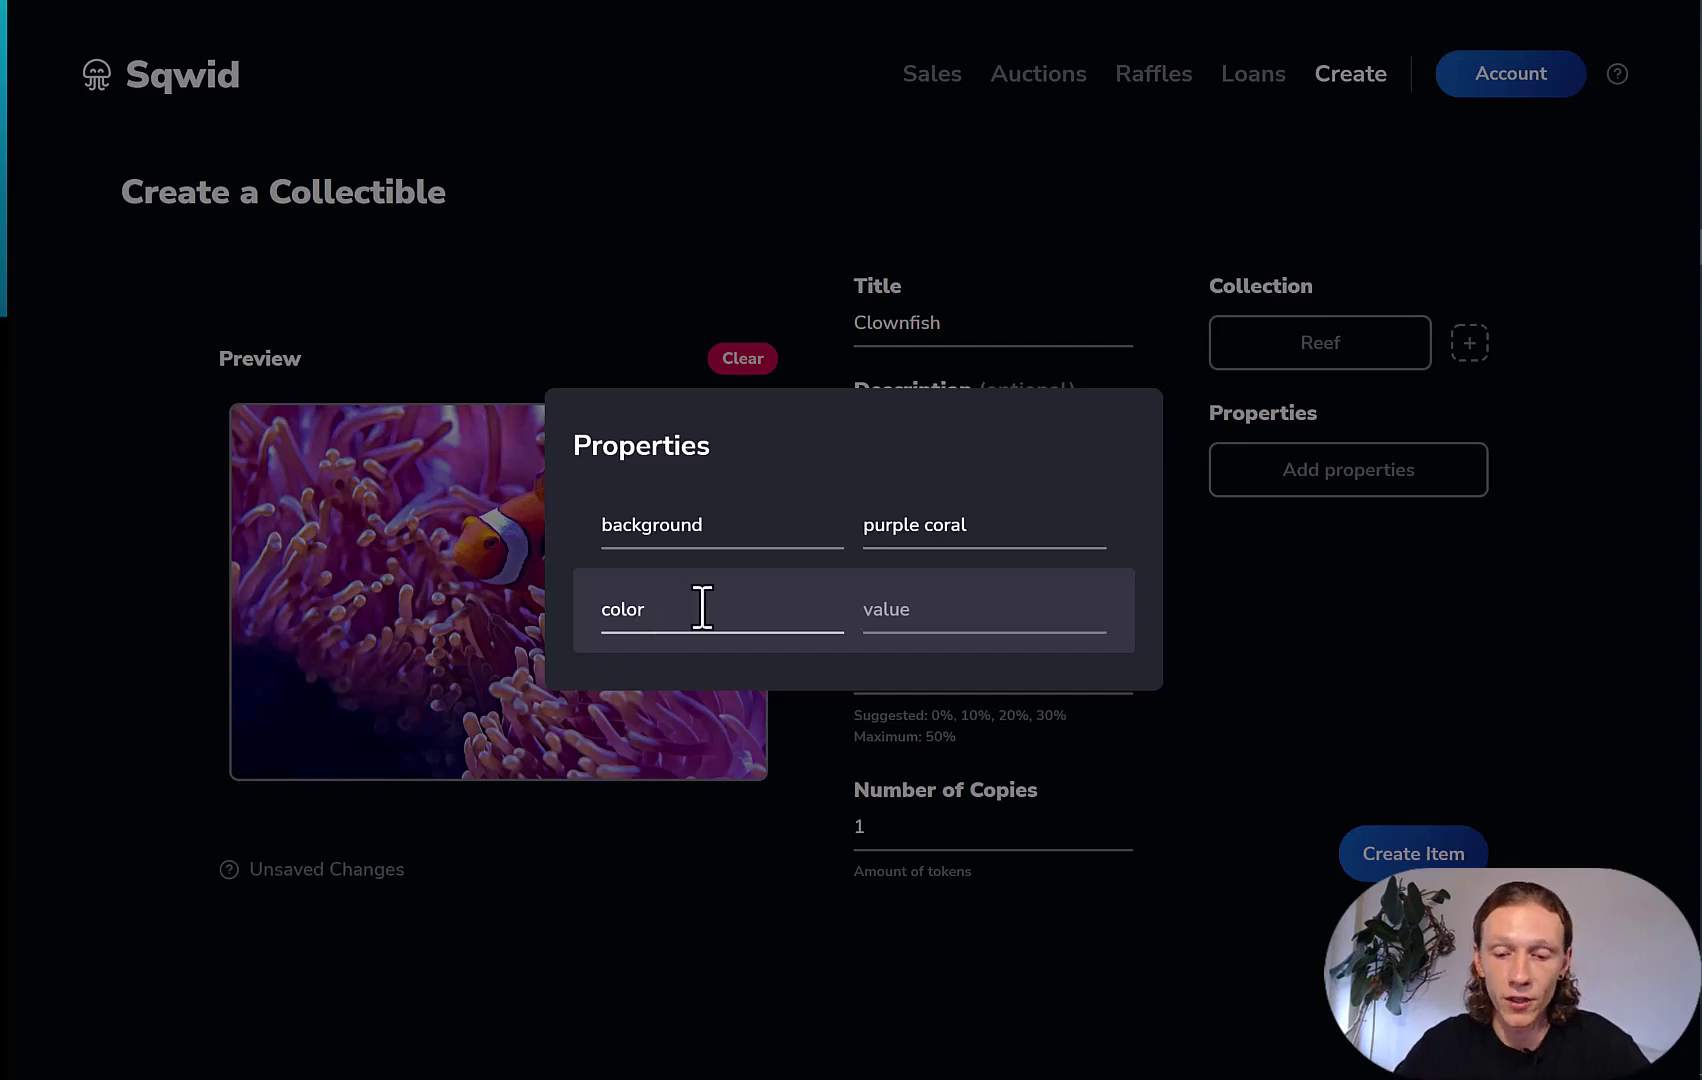
left_click(888, 609)
type("orange")
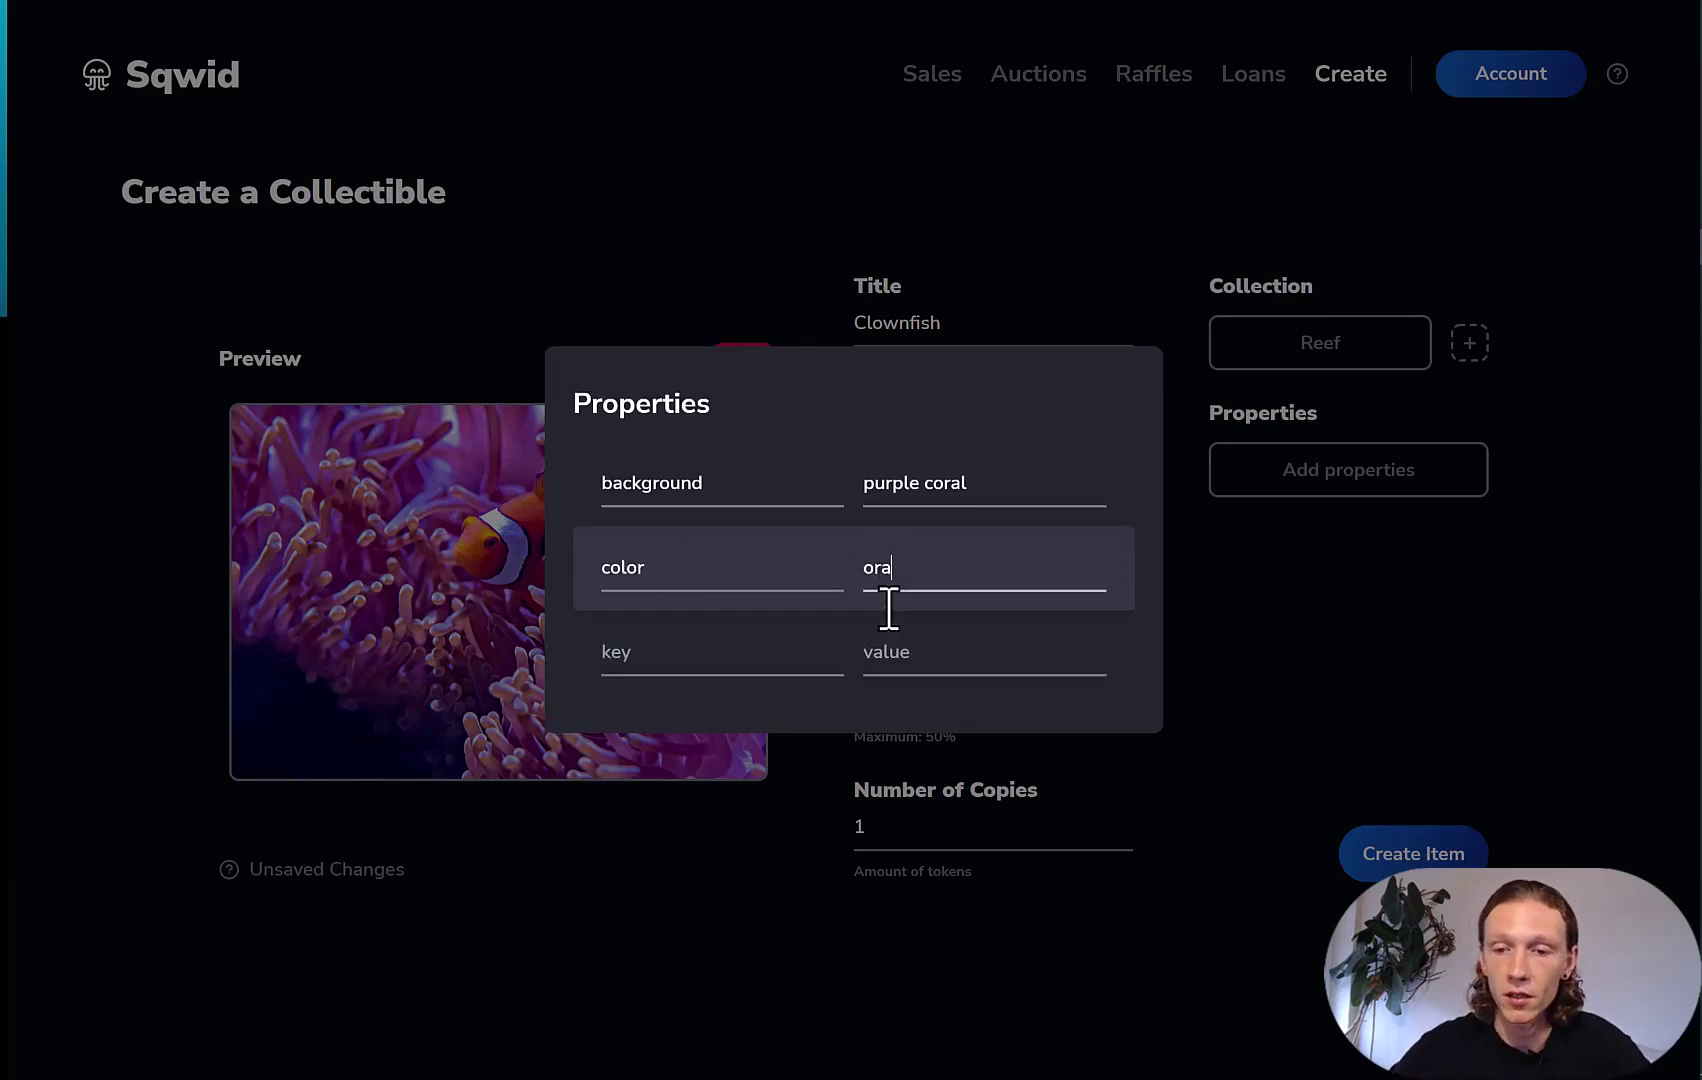
Step: Add a third property with the key "pattern" and the value "white stripes"
left_click(695, 657)
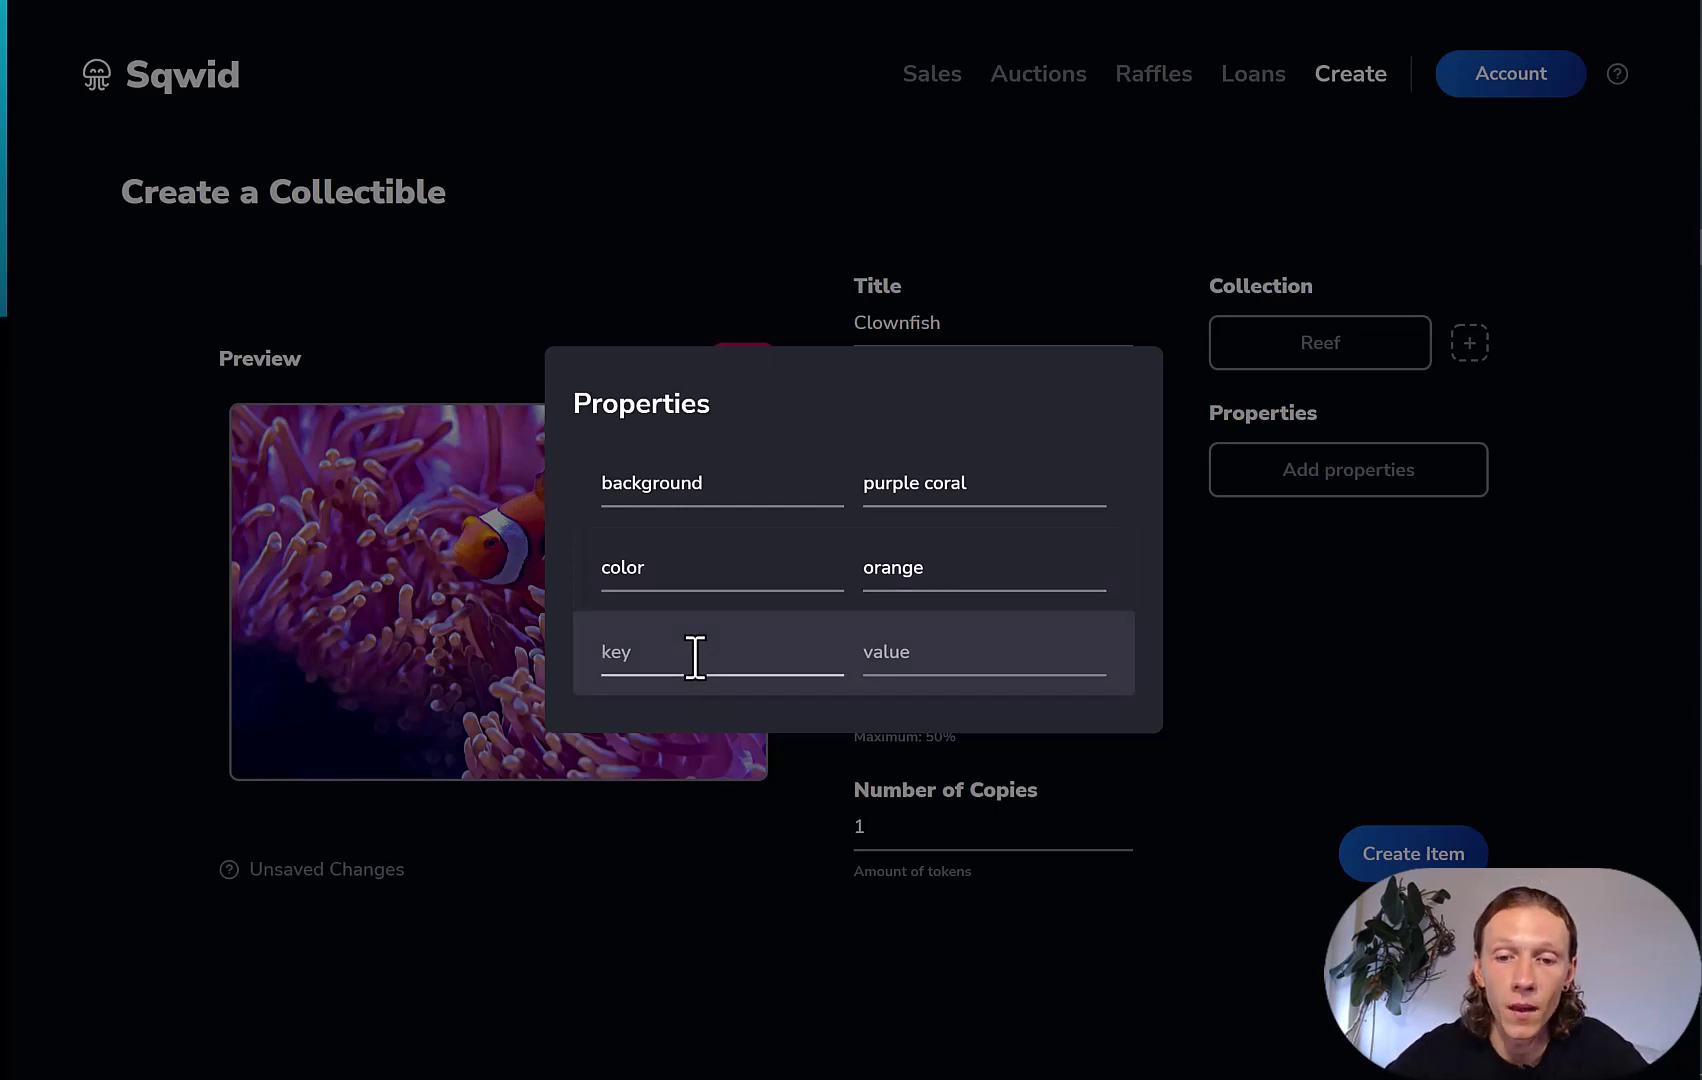
type("pattern")
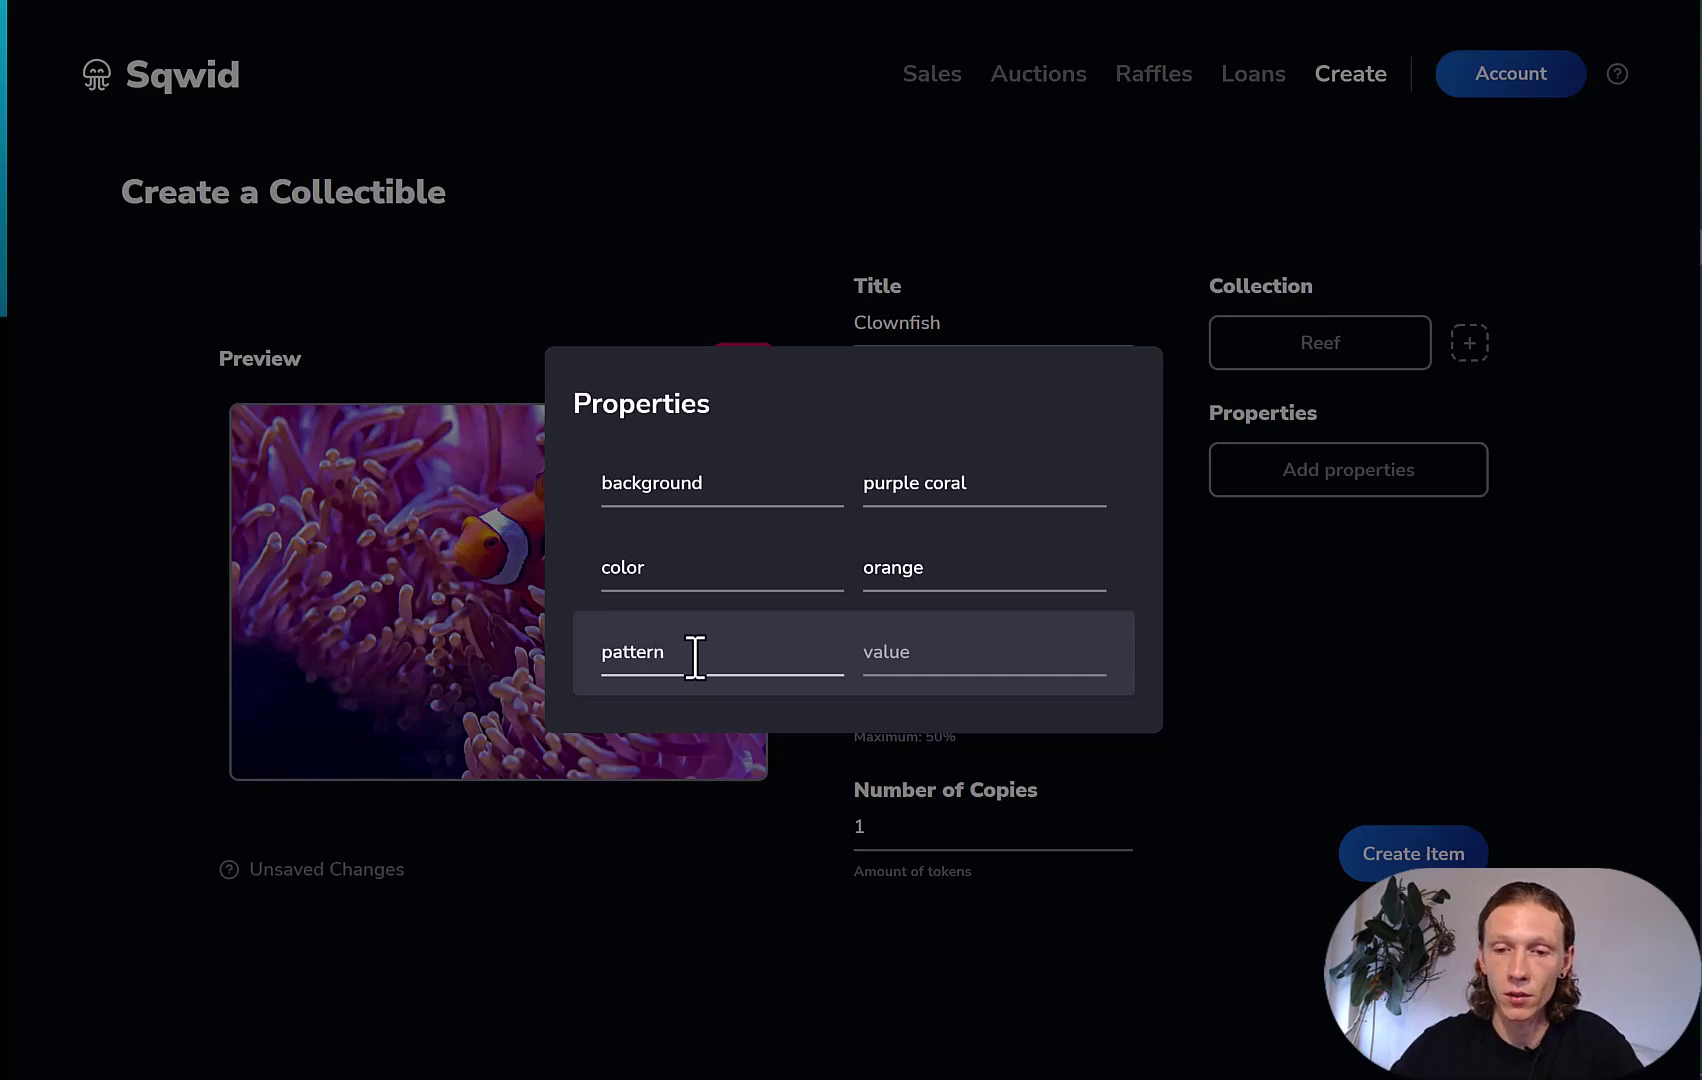
left_click(940, 671)
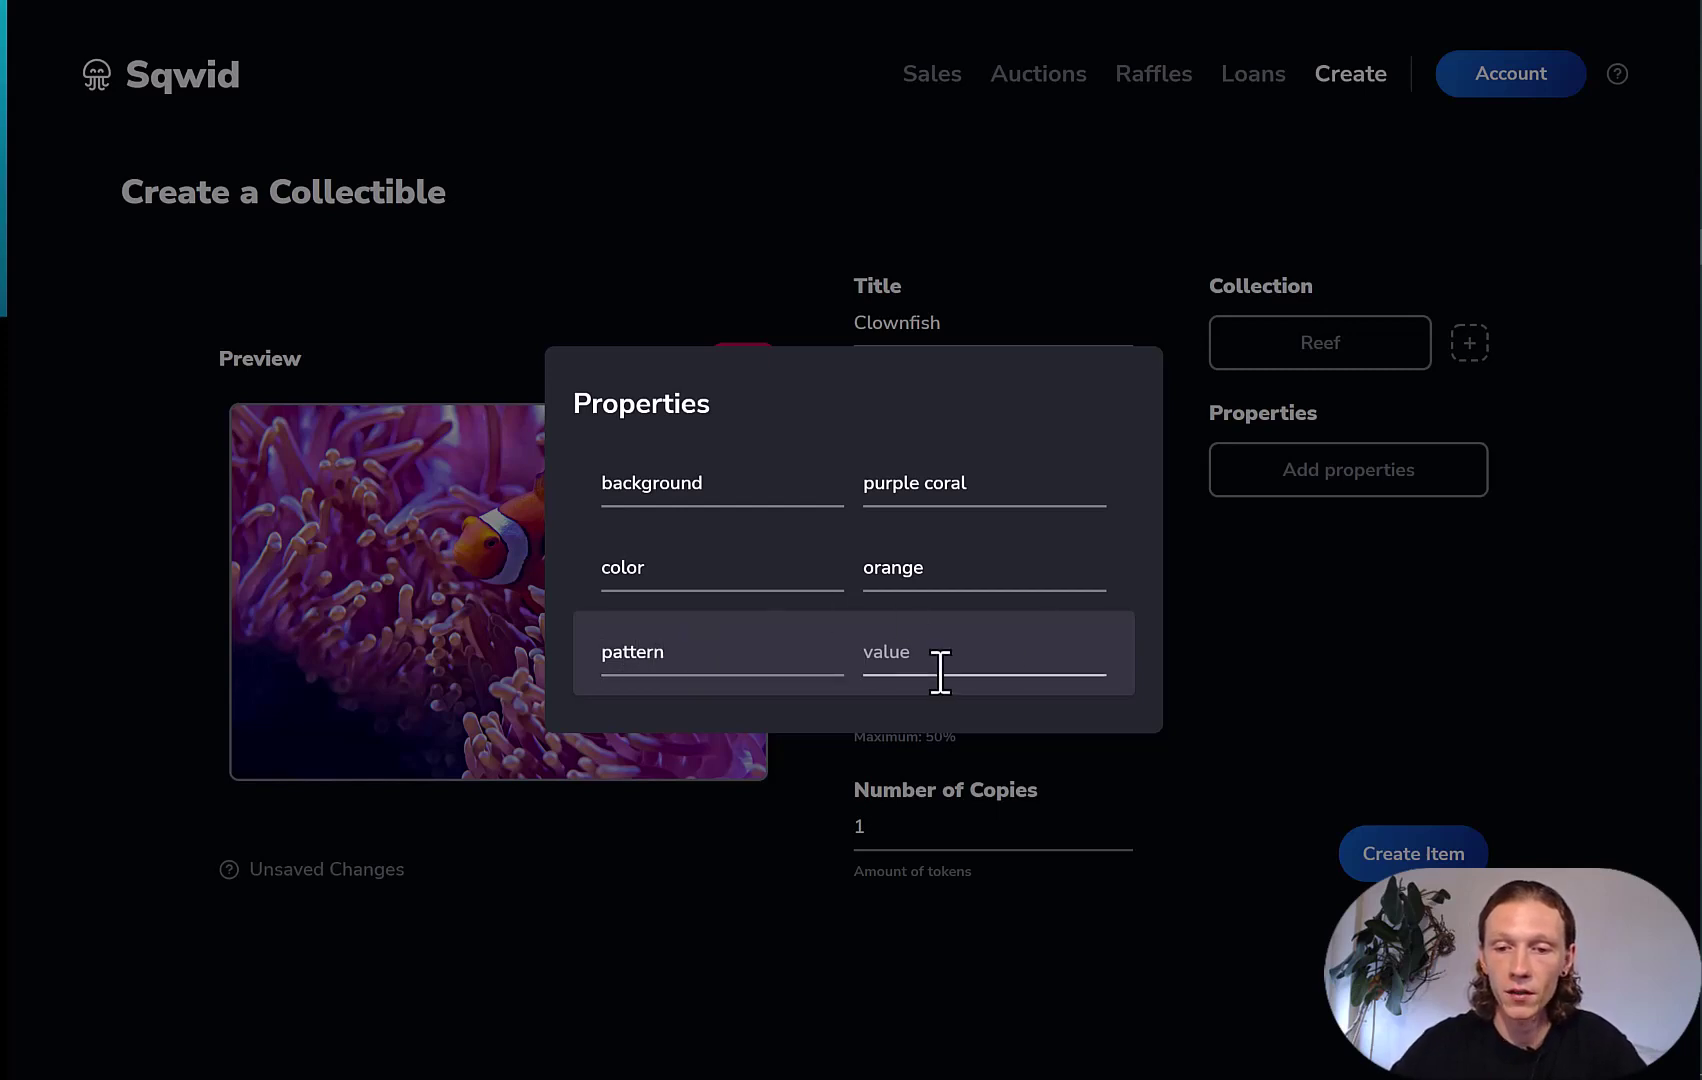
type("white s")
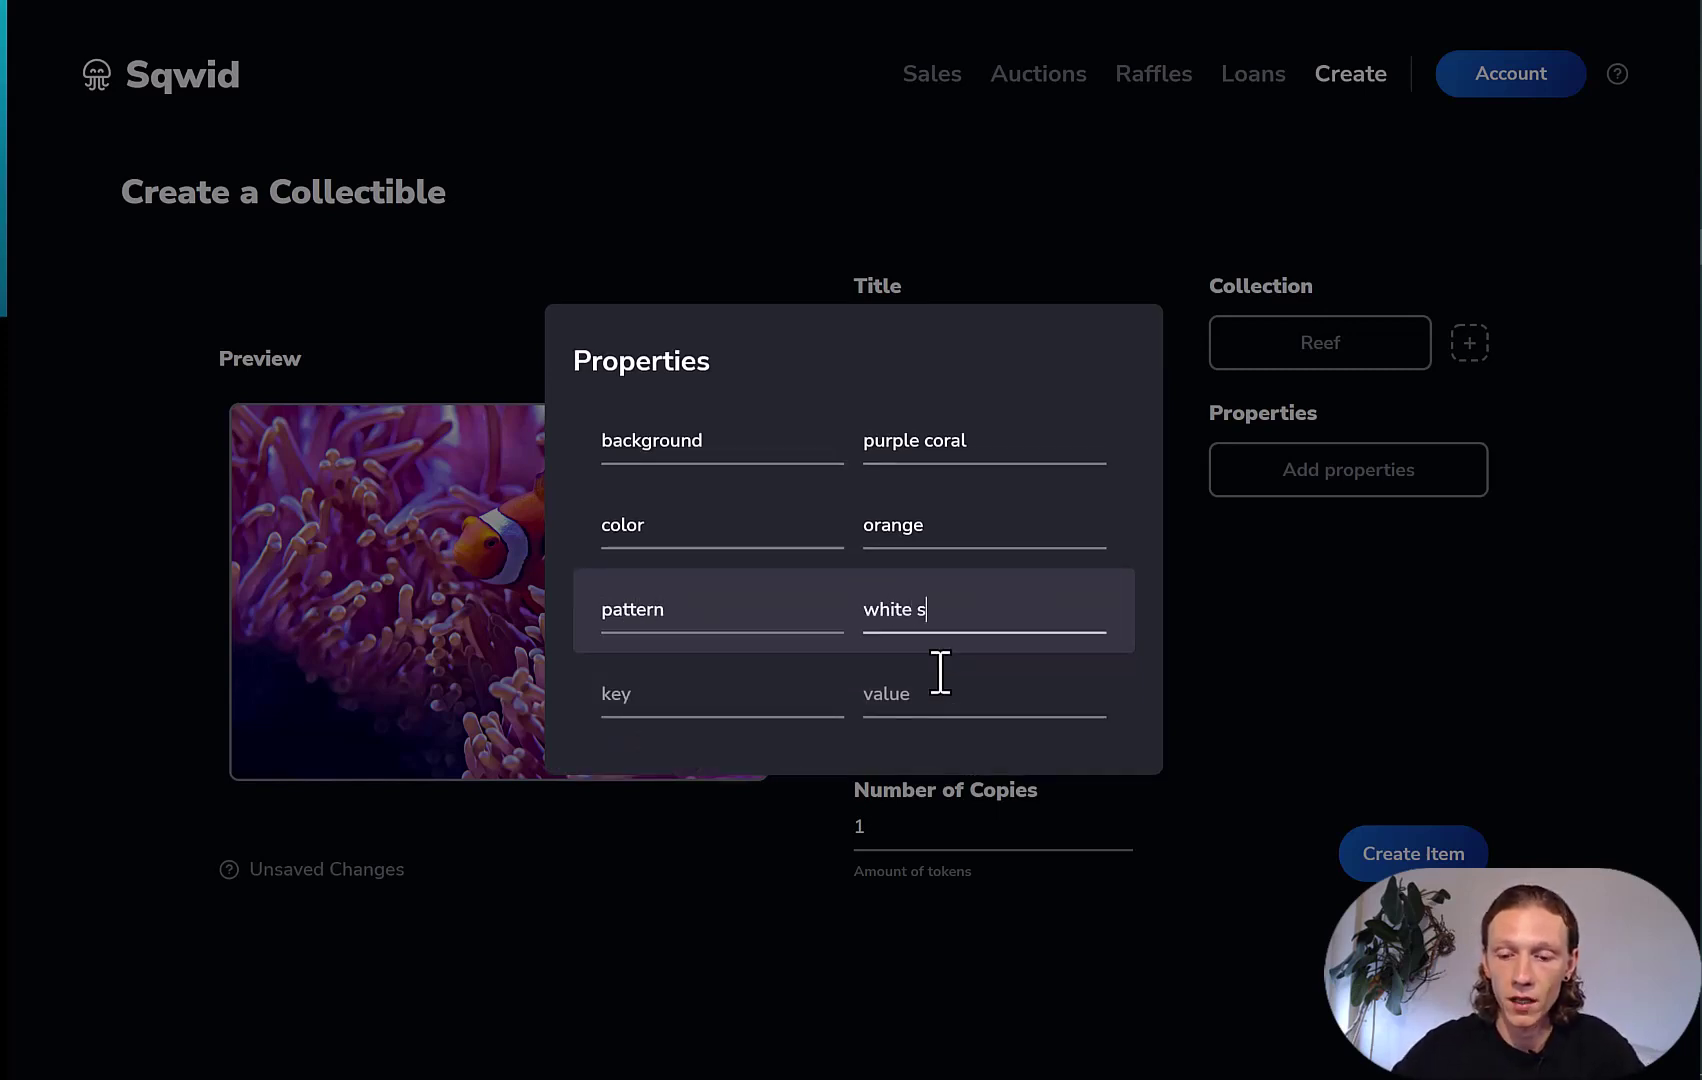
type("tripes")
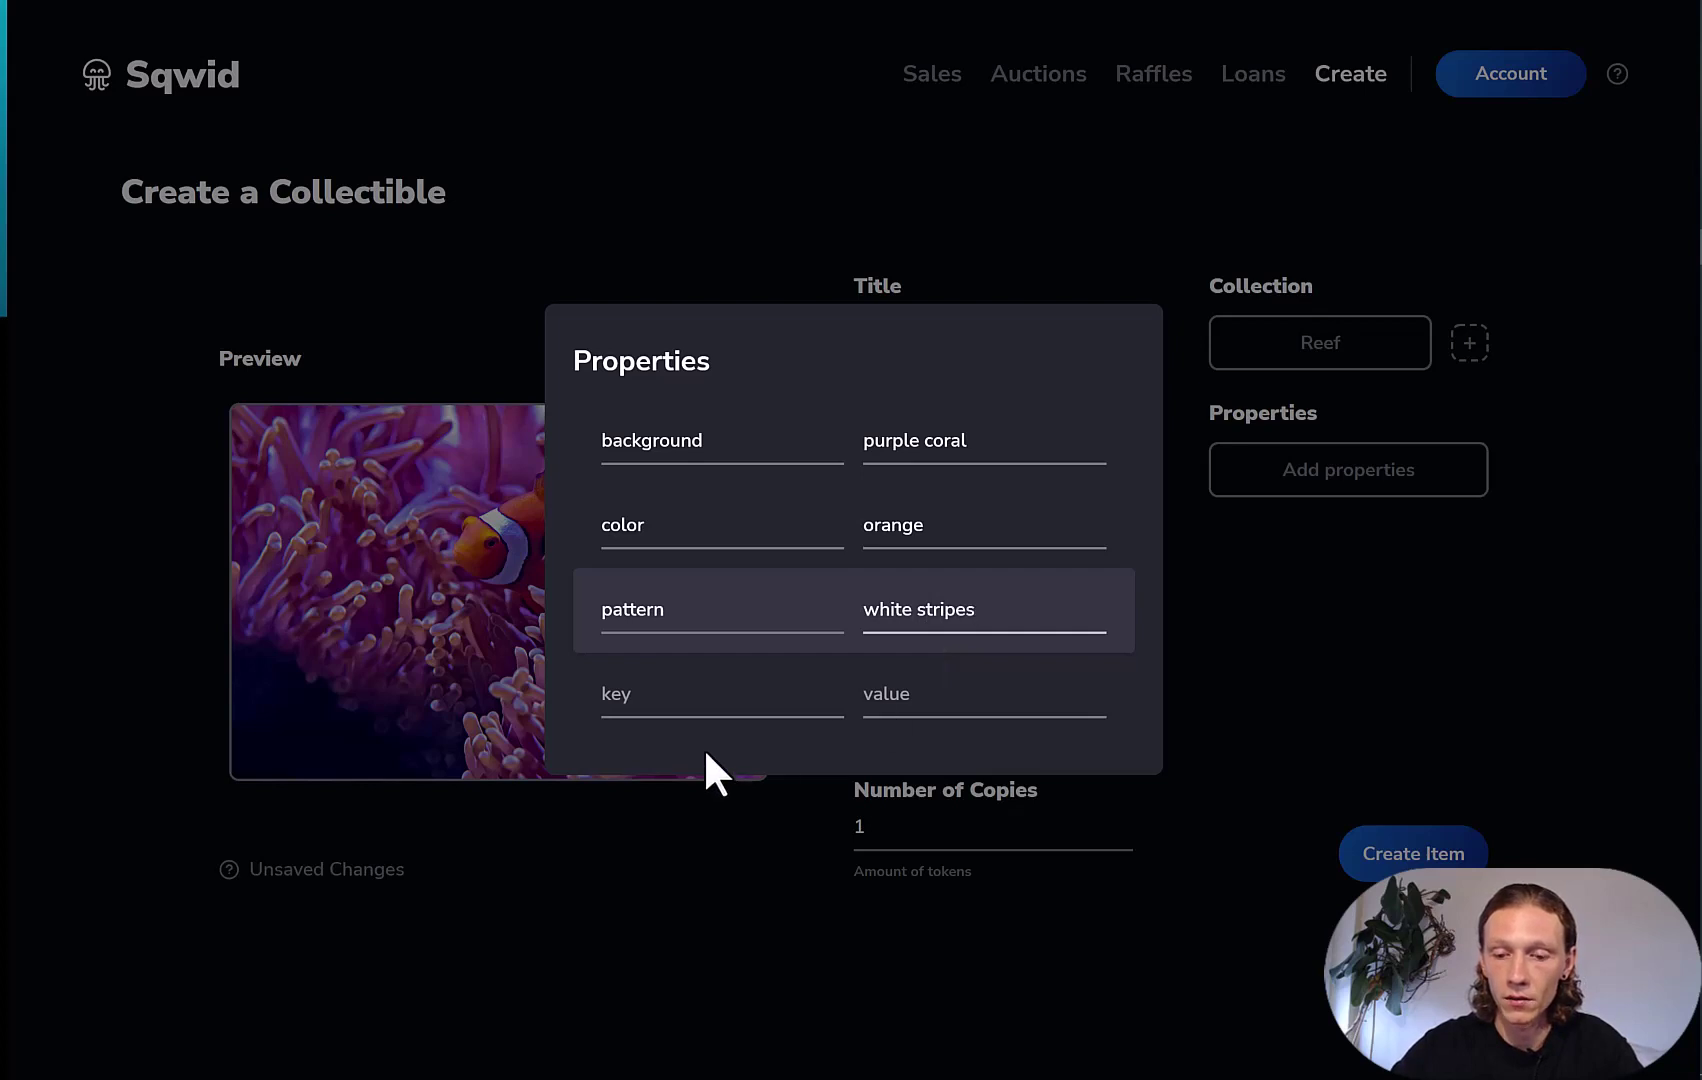
Step: Add a fourth property with the key "theme" and the value "underwater"
left_click(629, 695)
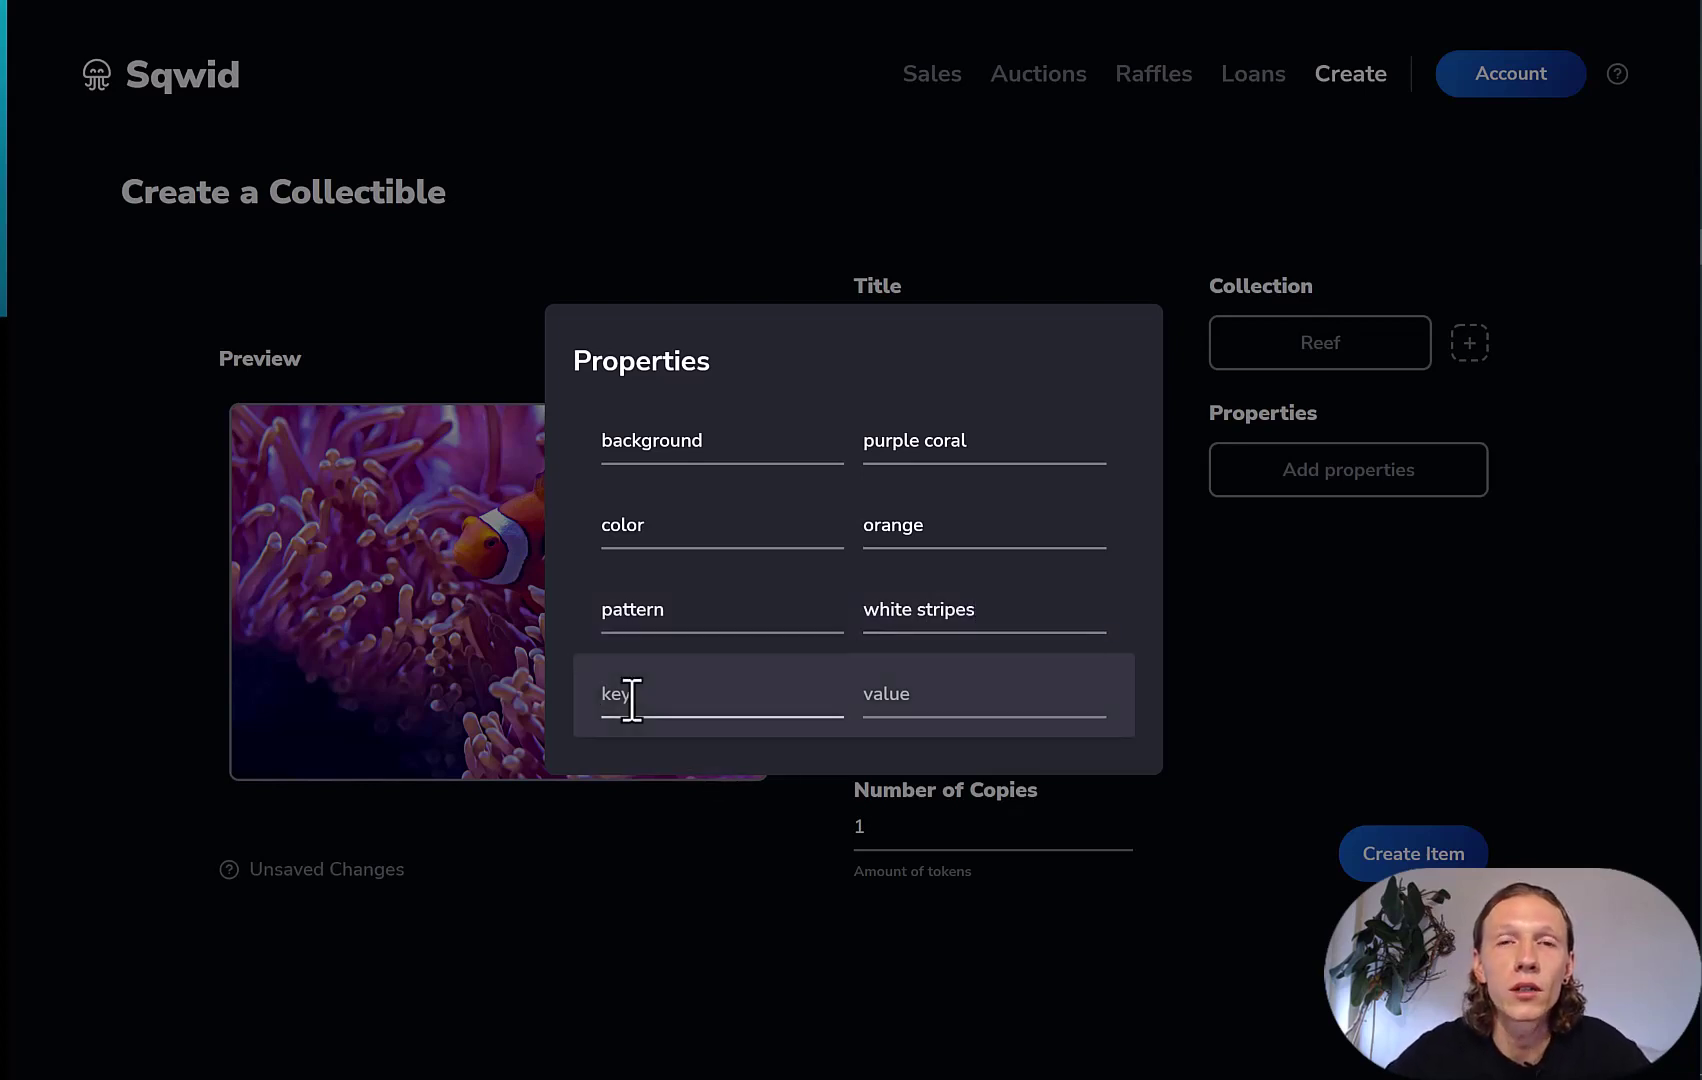
type("theme")
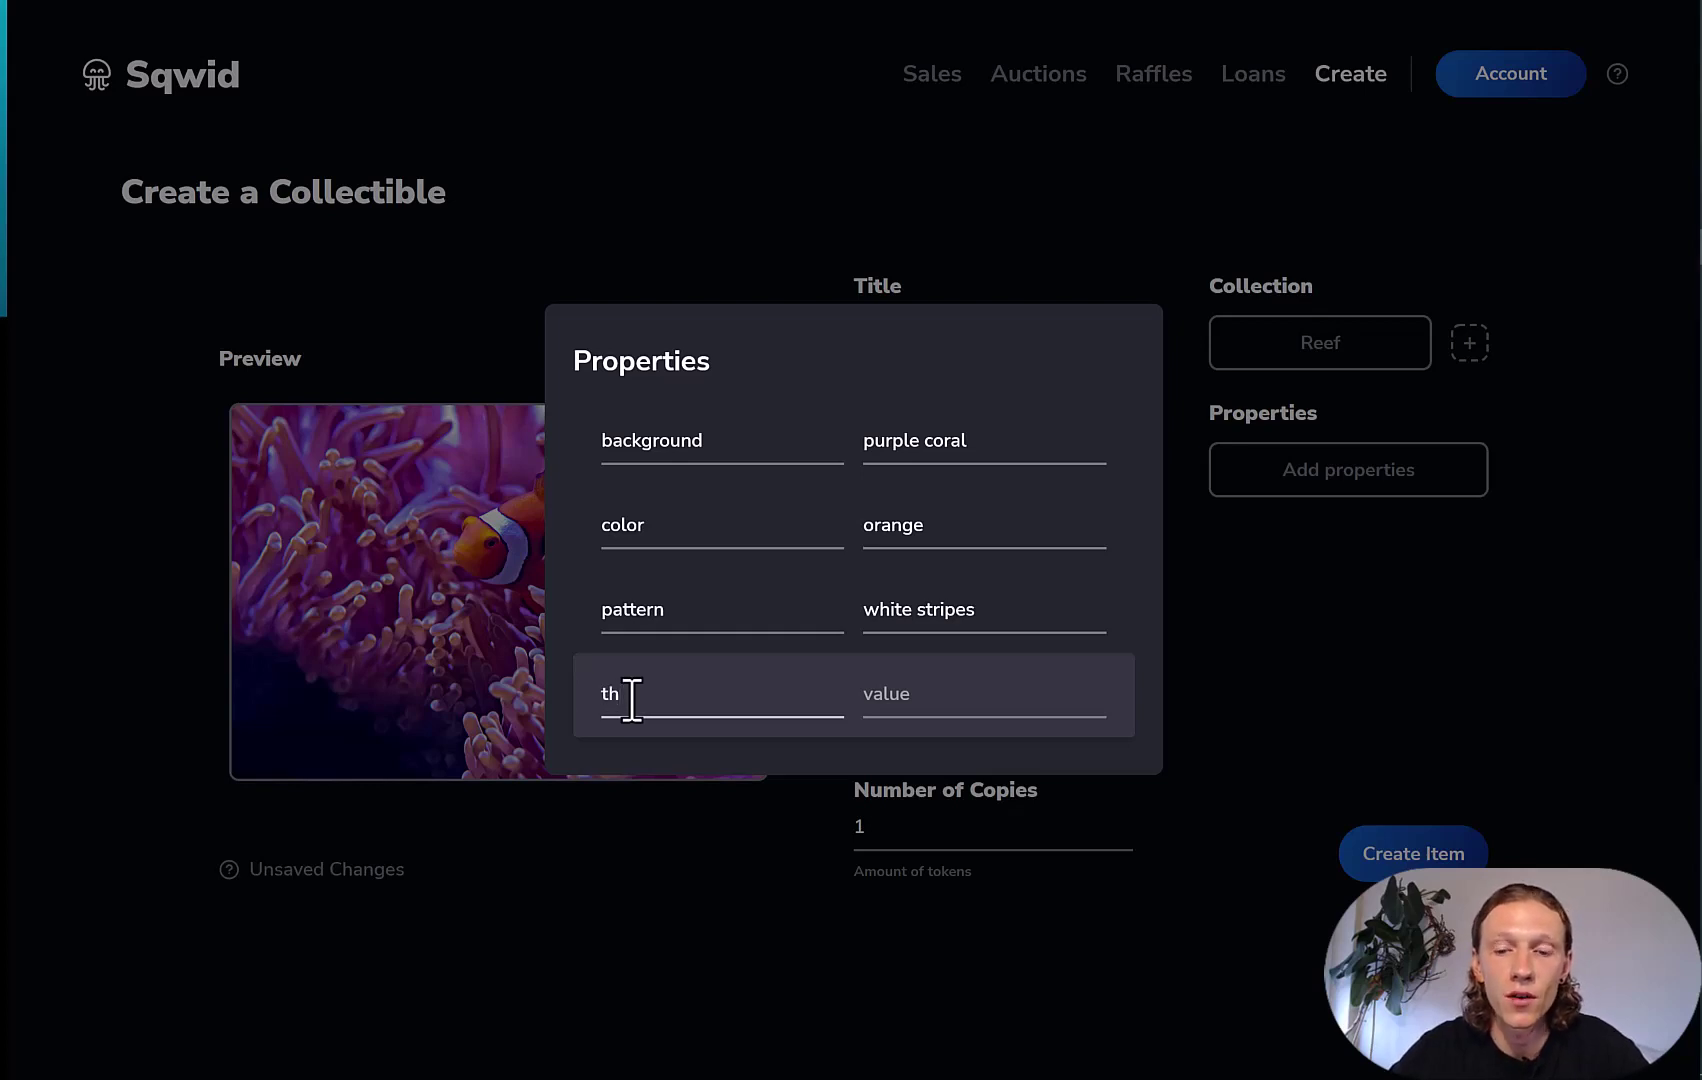
left_click(894, 694)
type("unde")
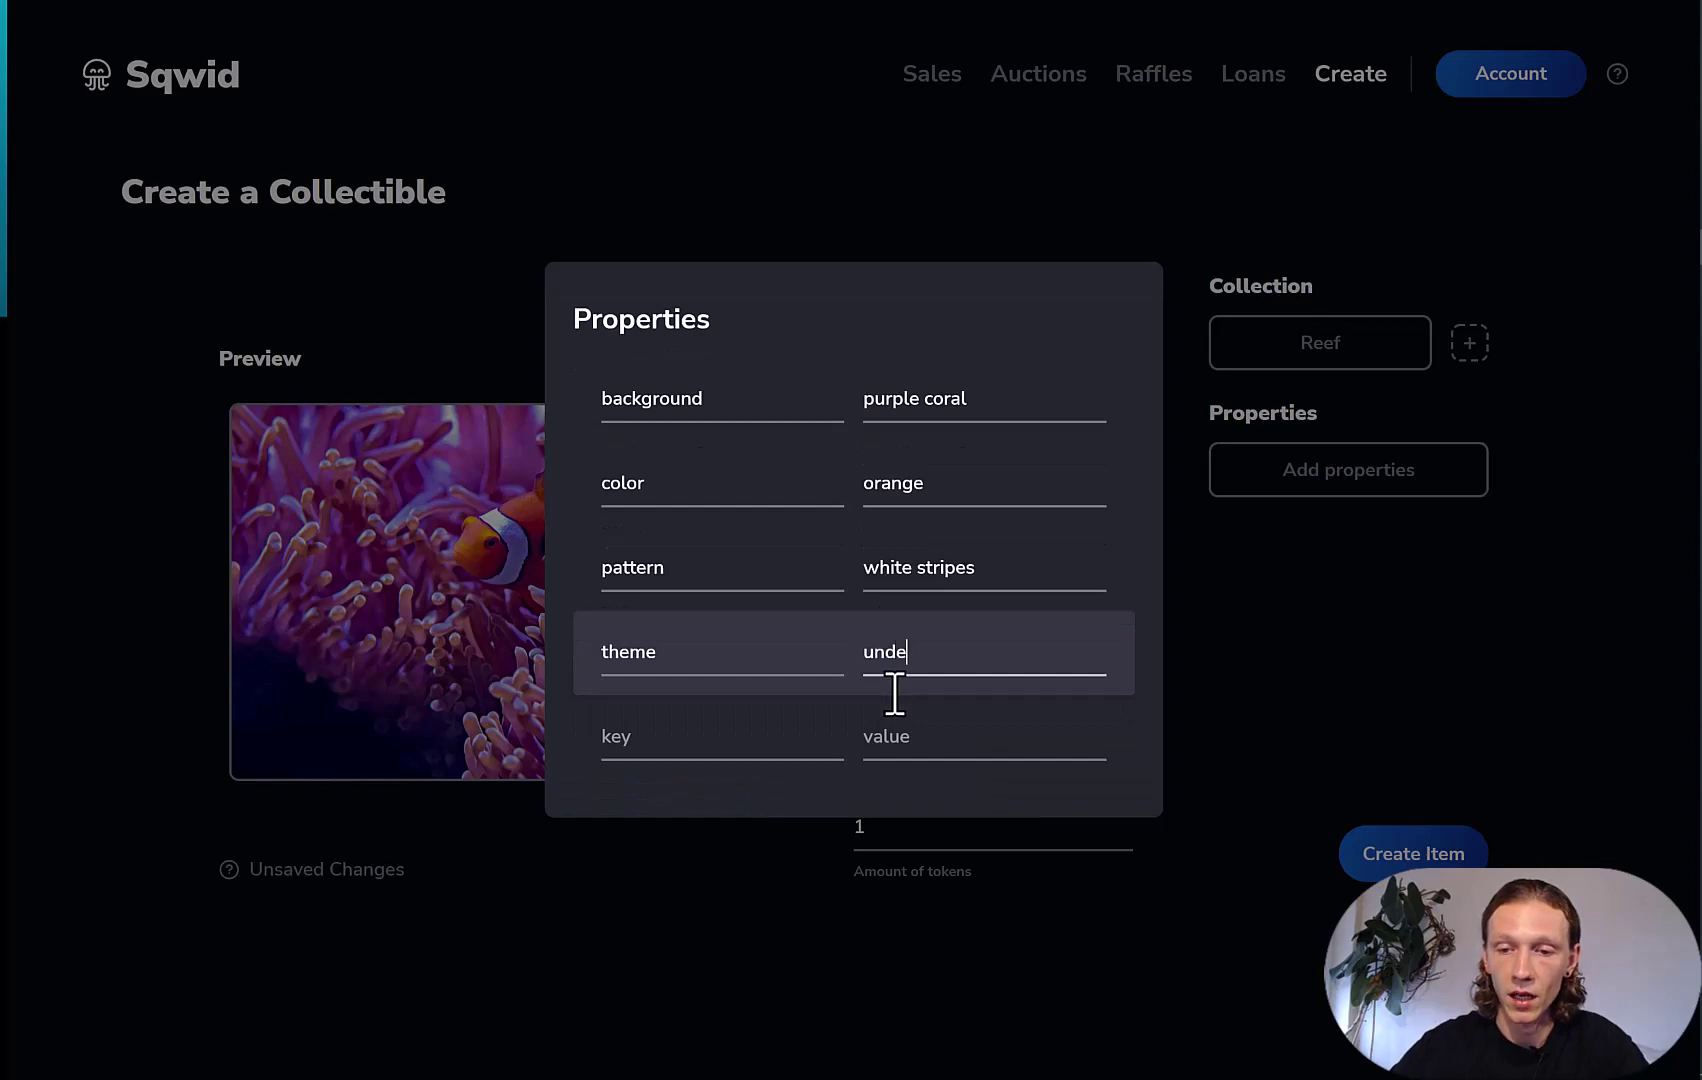
type("rwater")
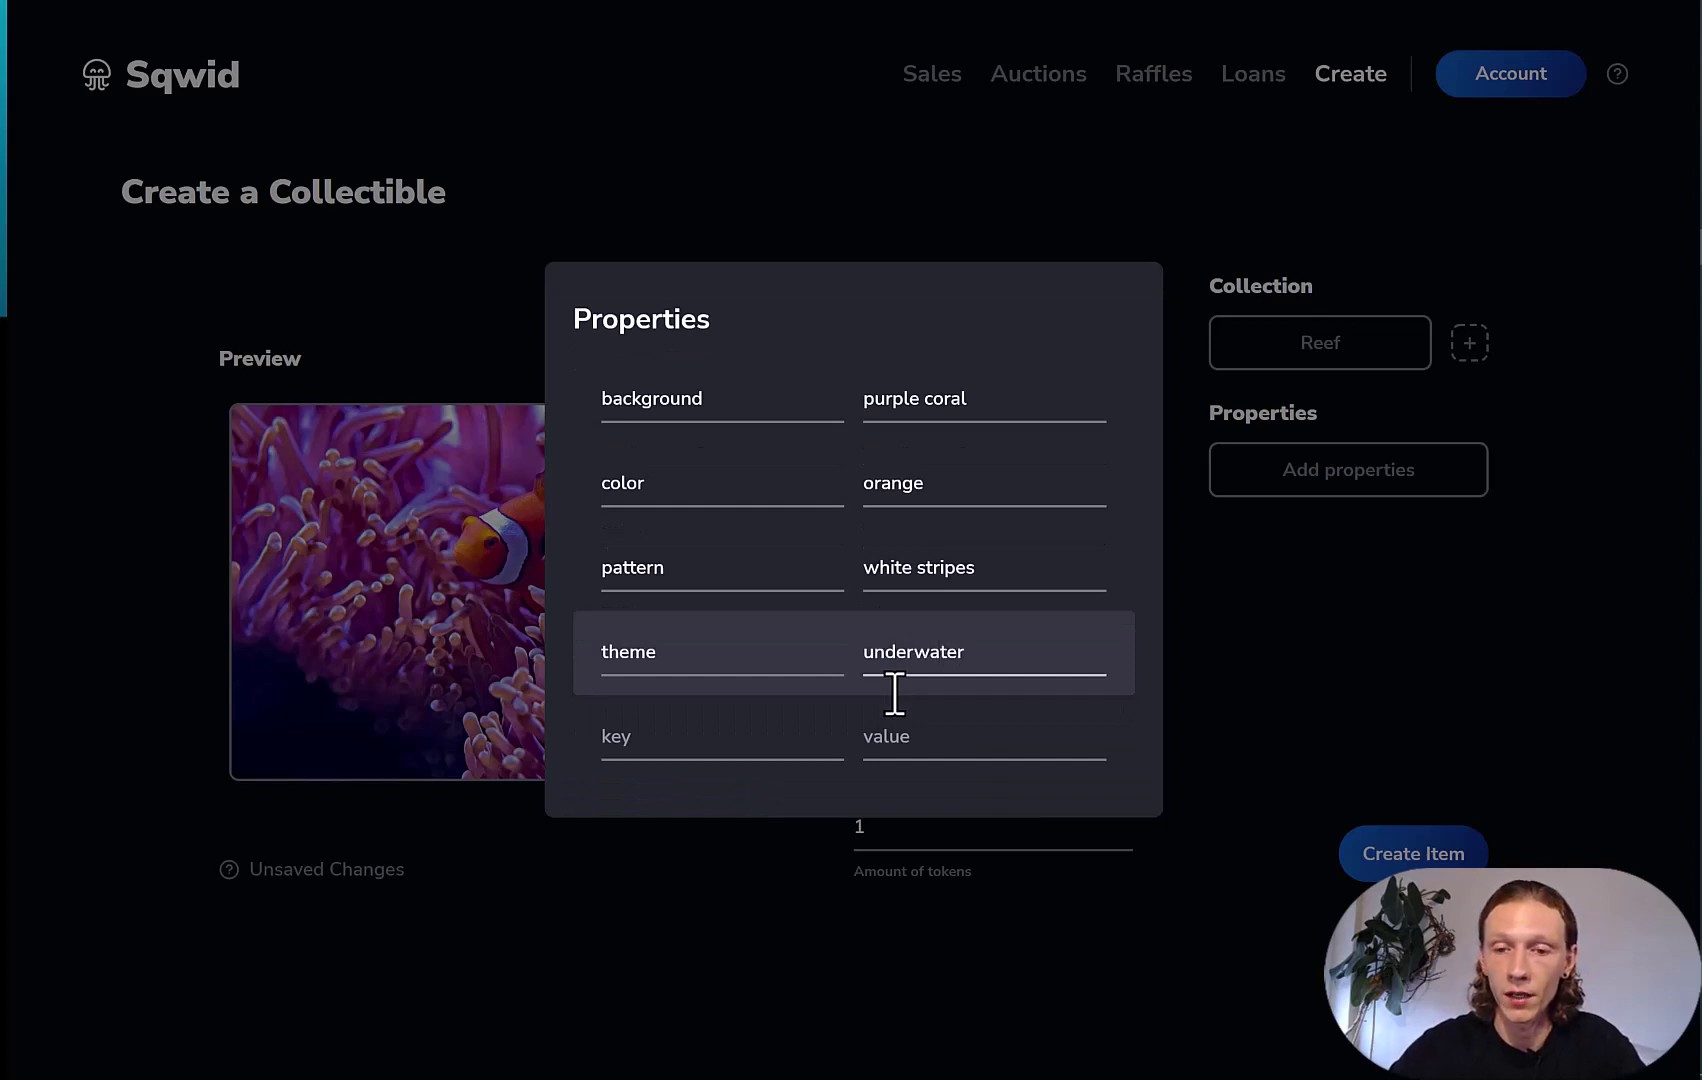
Step: Add a fifth property with the key "scarcity" and the value "superrare", and close the properties dialog
left_click(678, 738)
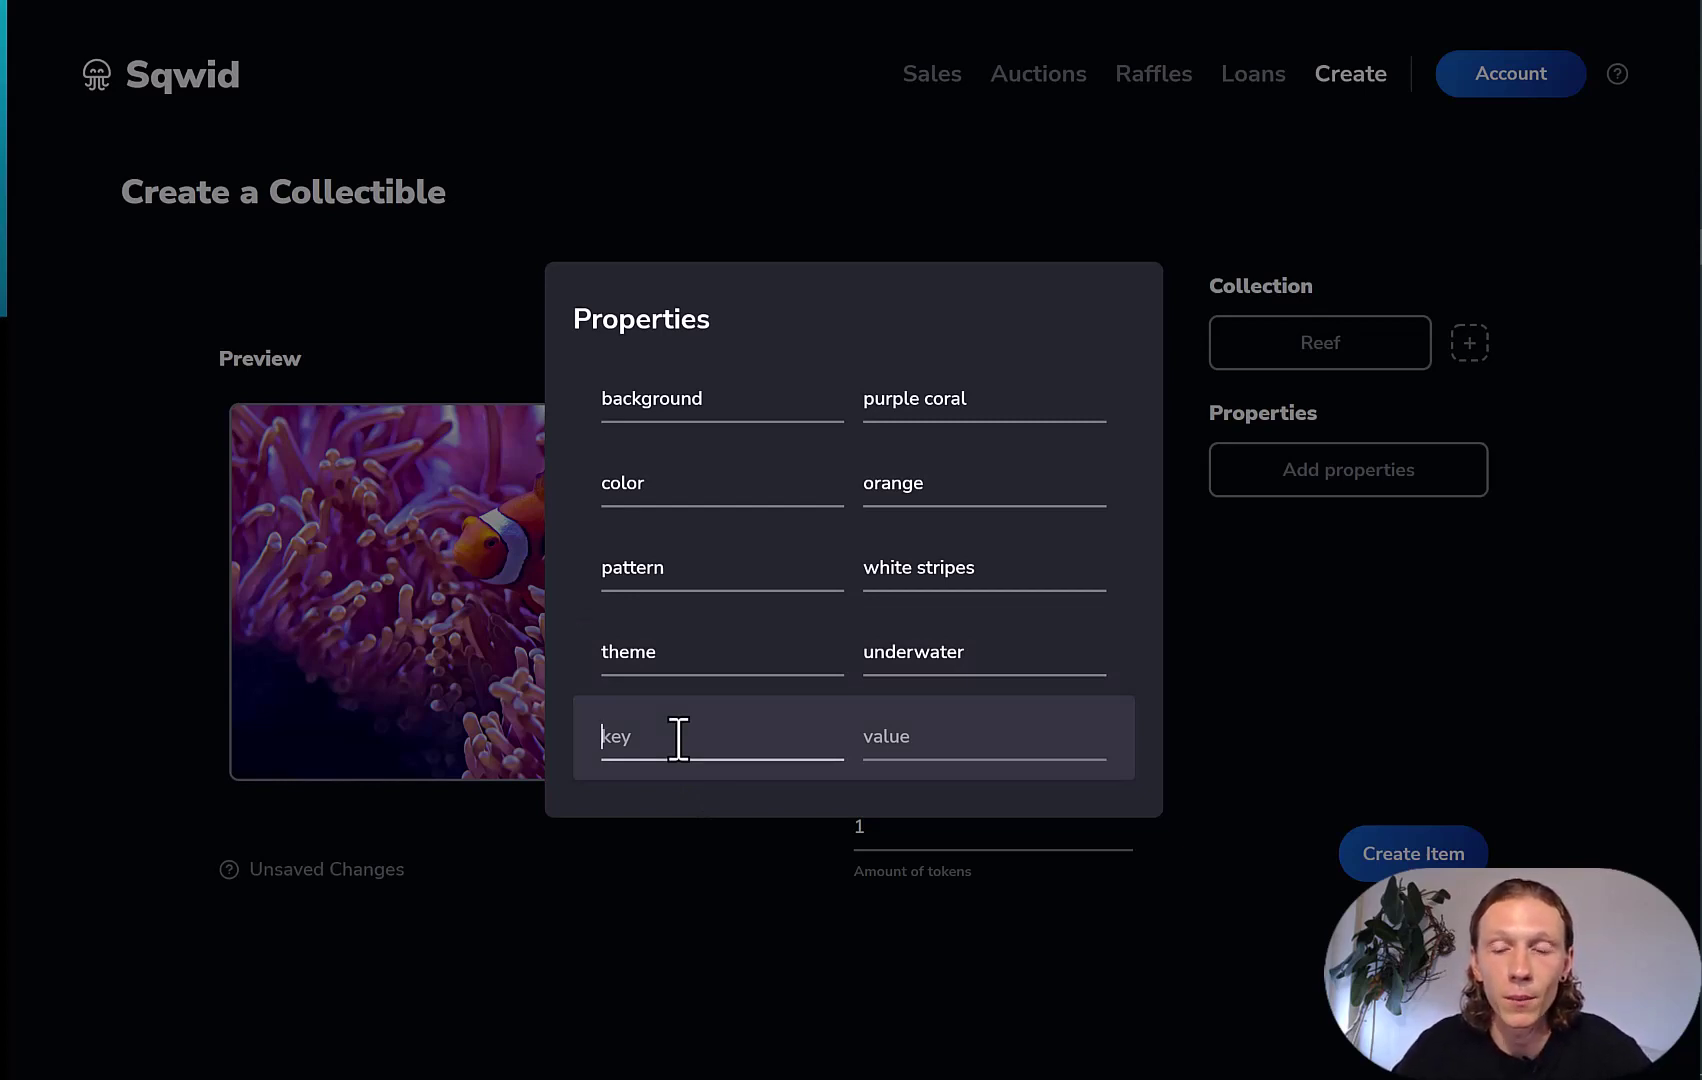
type("scarc")
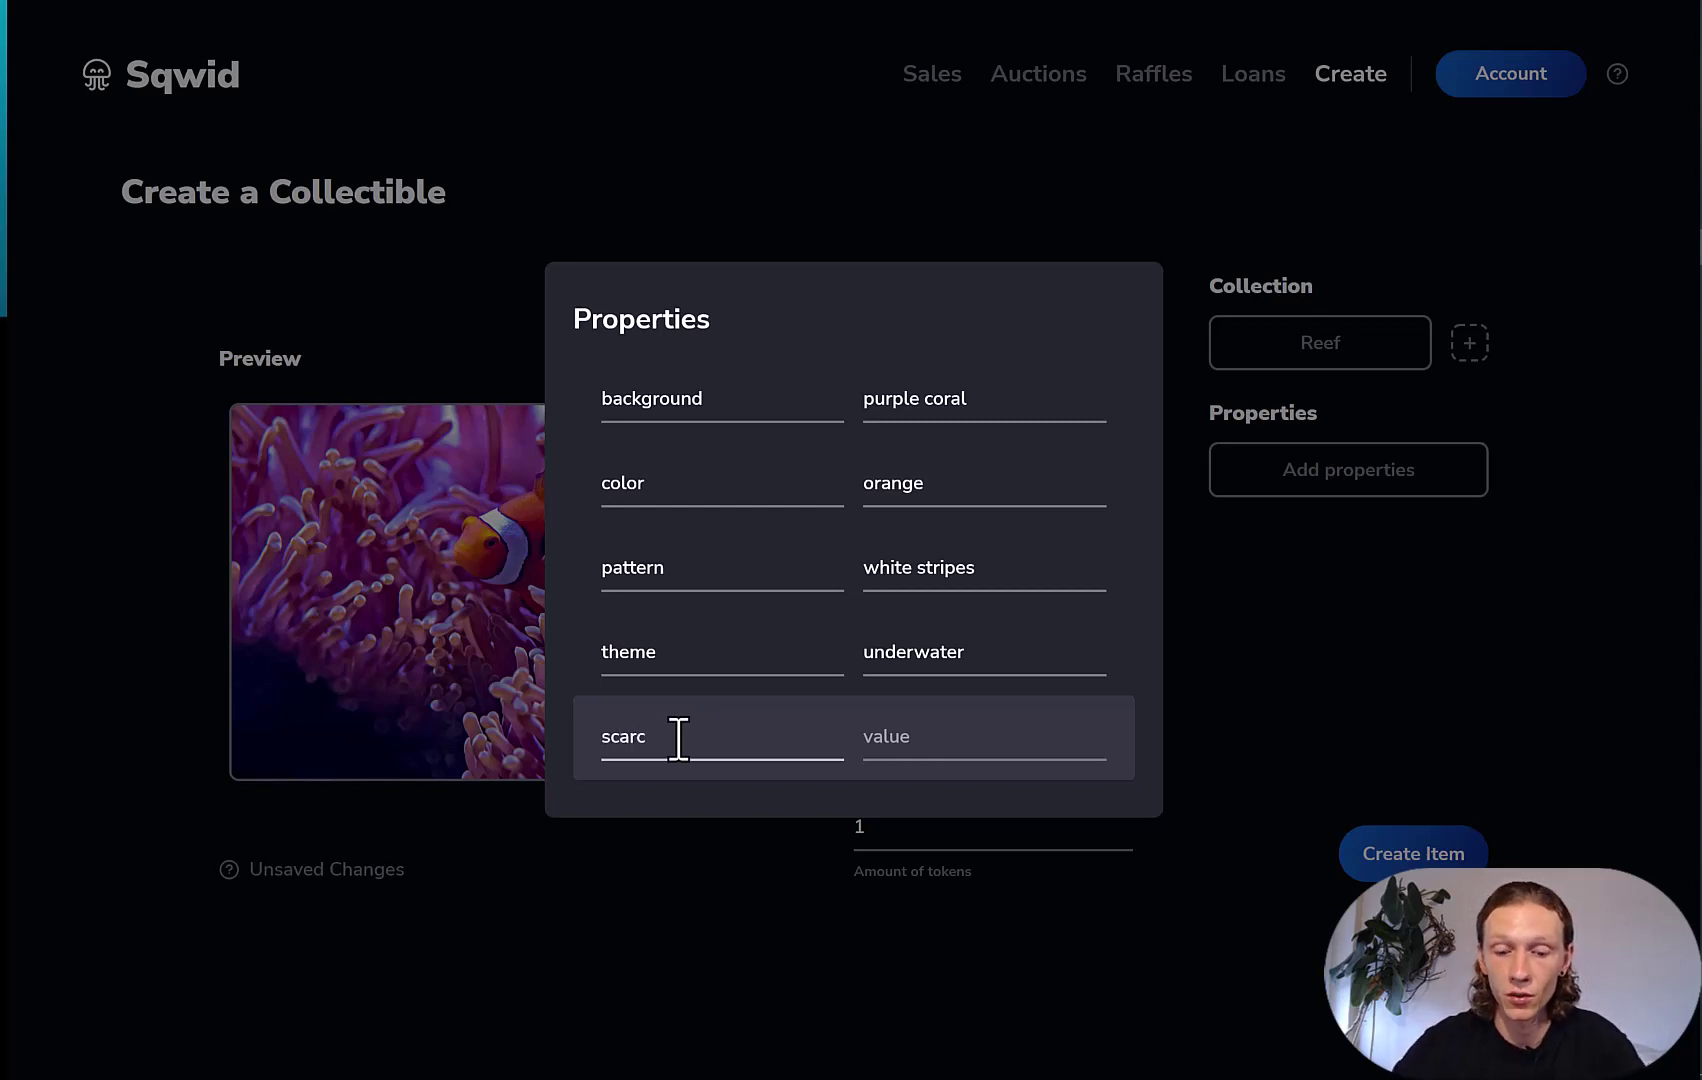
type("ity")
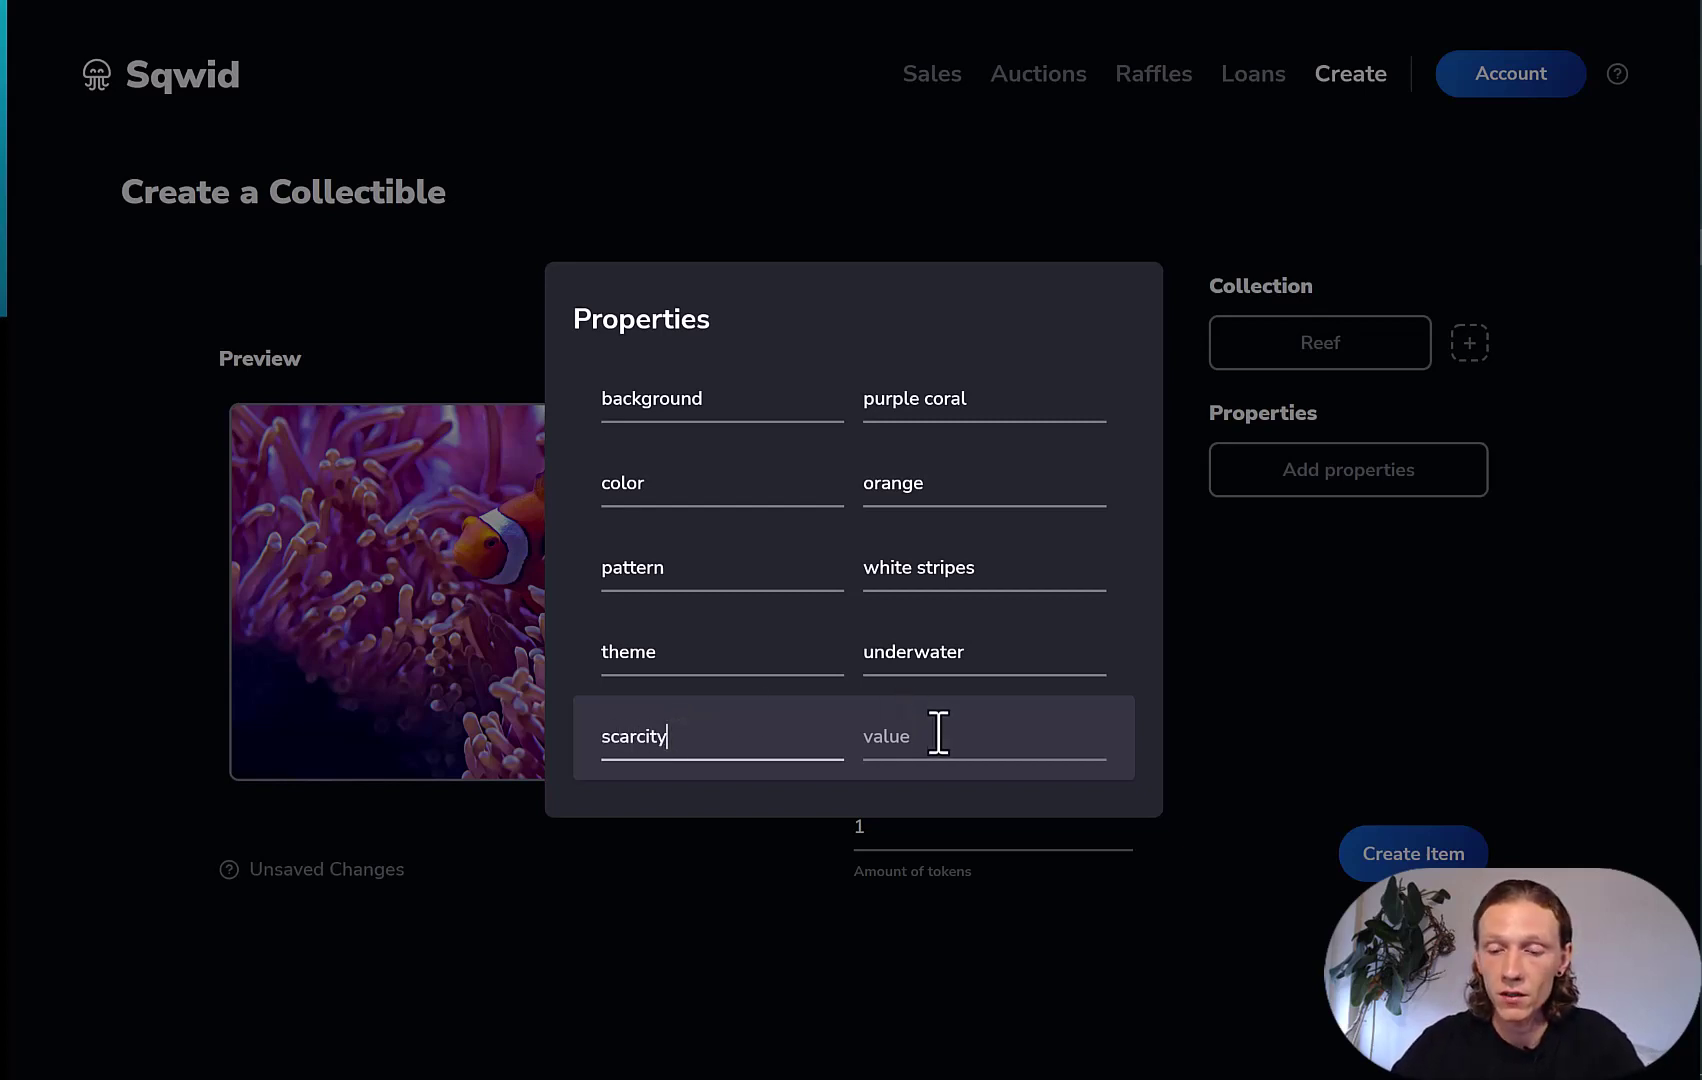
left_click(938, 733)
type("supe")
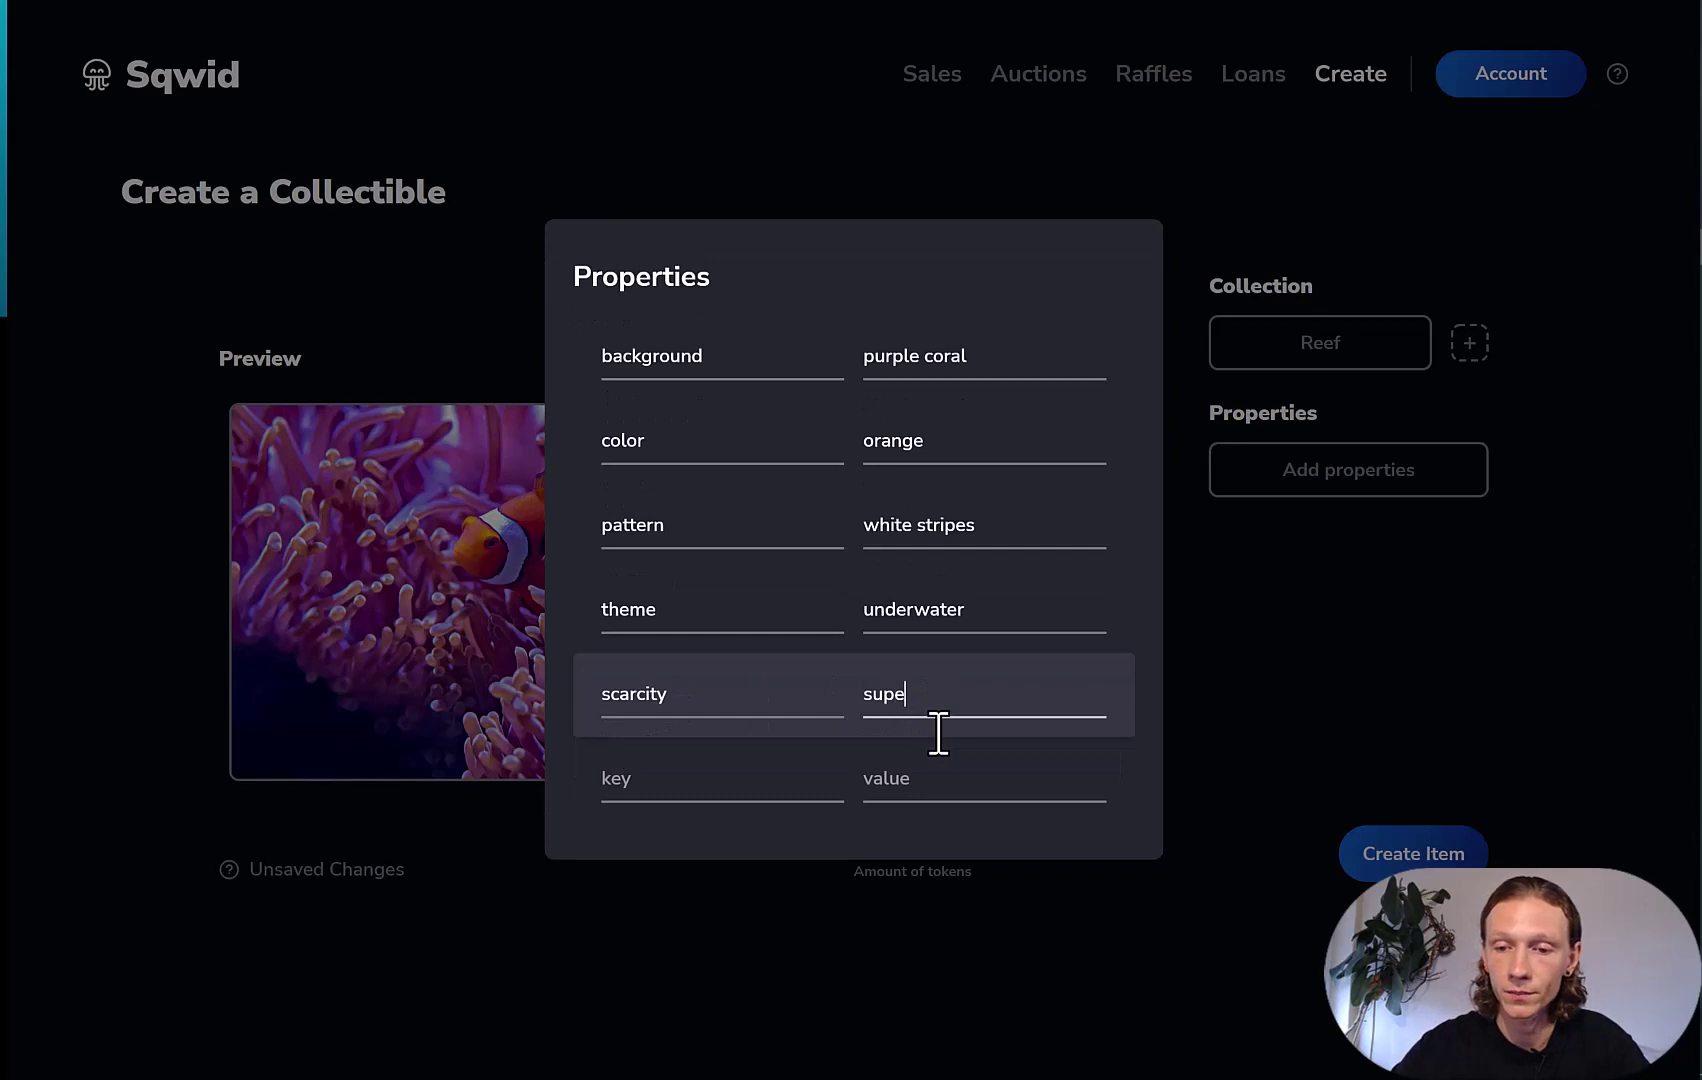
type("rrare")
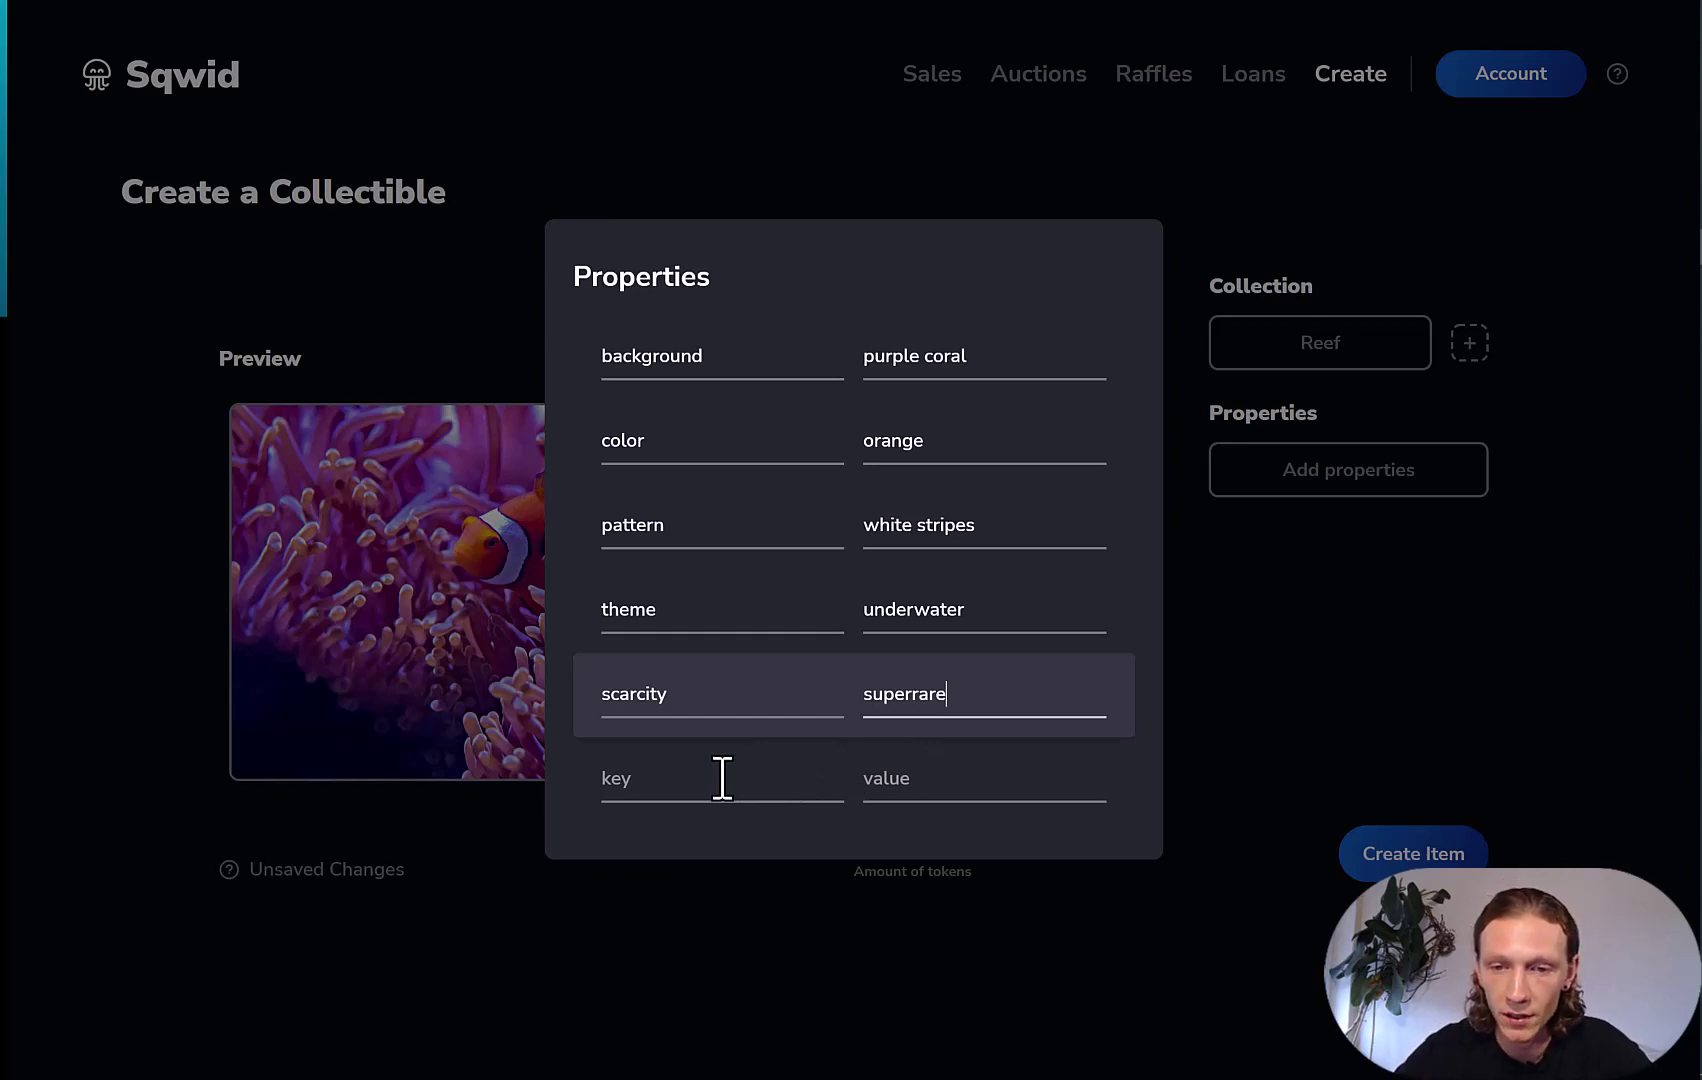
left_click(1179, 679)
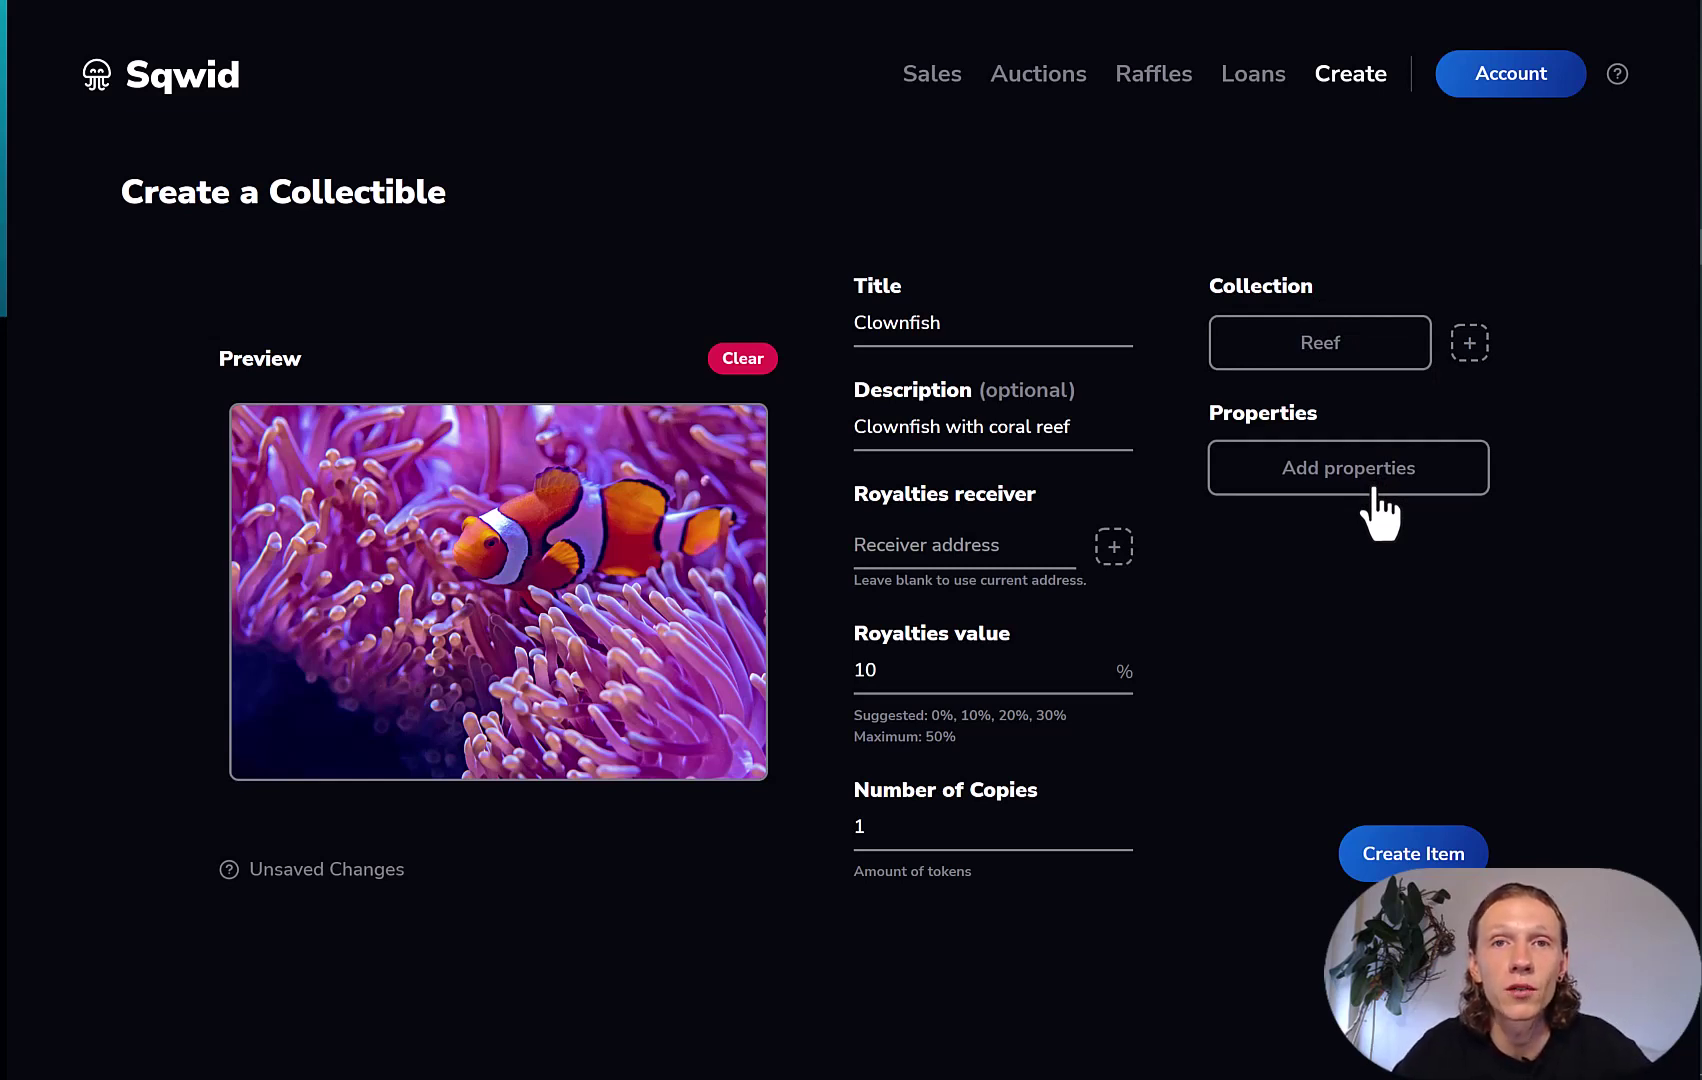
Step: Create the Clownfish item and sign its minting transaction in the Reef wallet
left_click(1430, 854)
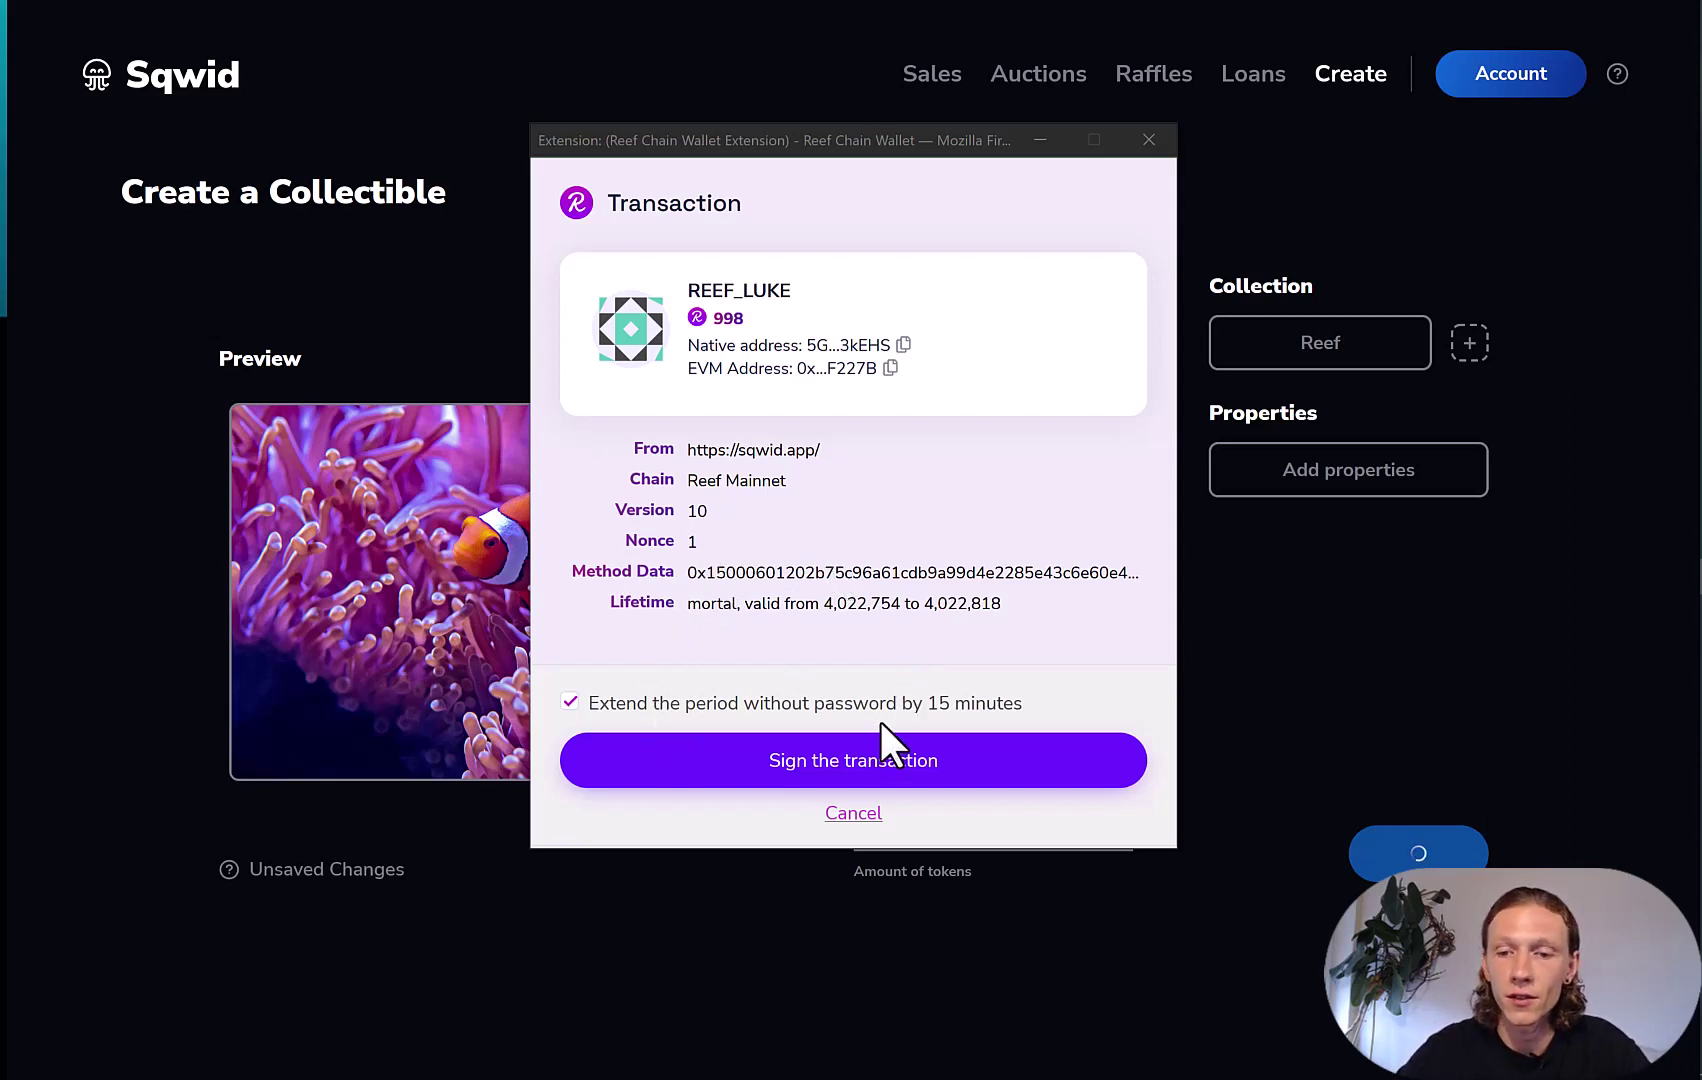
left_click(845, 770)
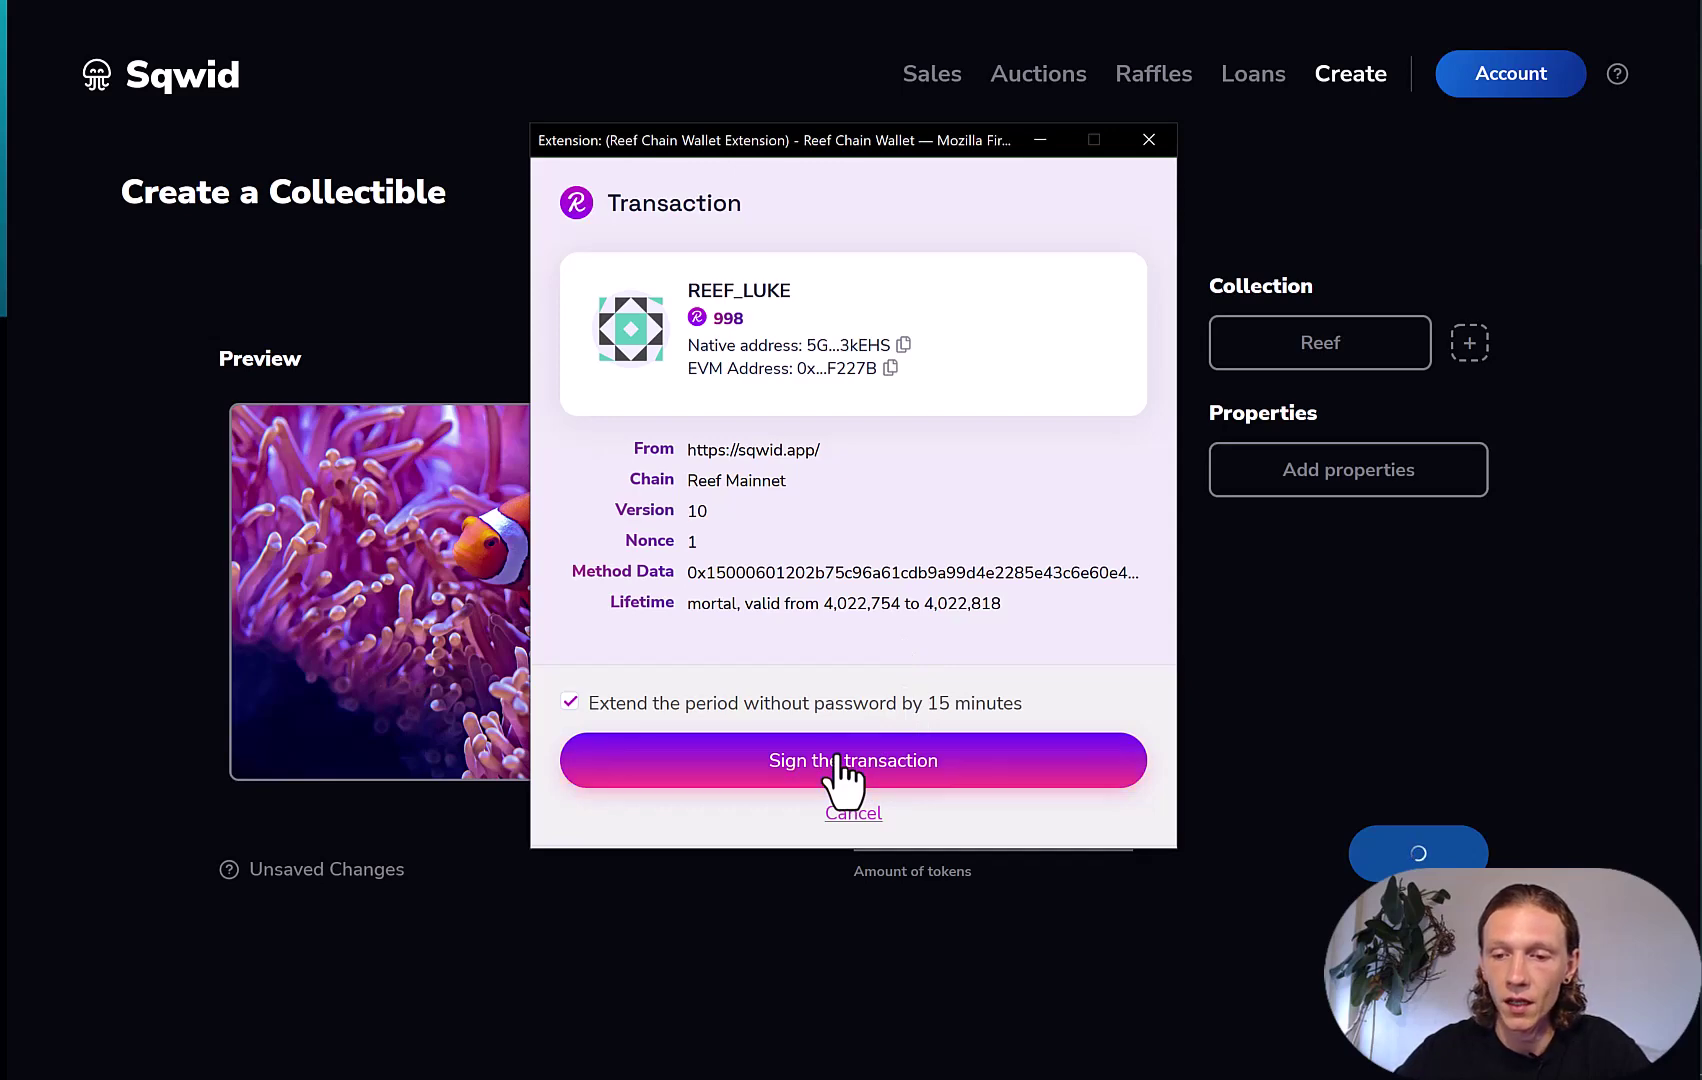
left_click(838, 760)
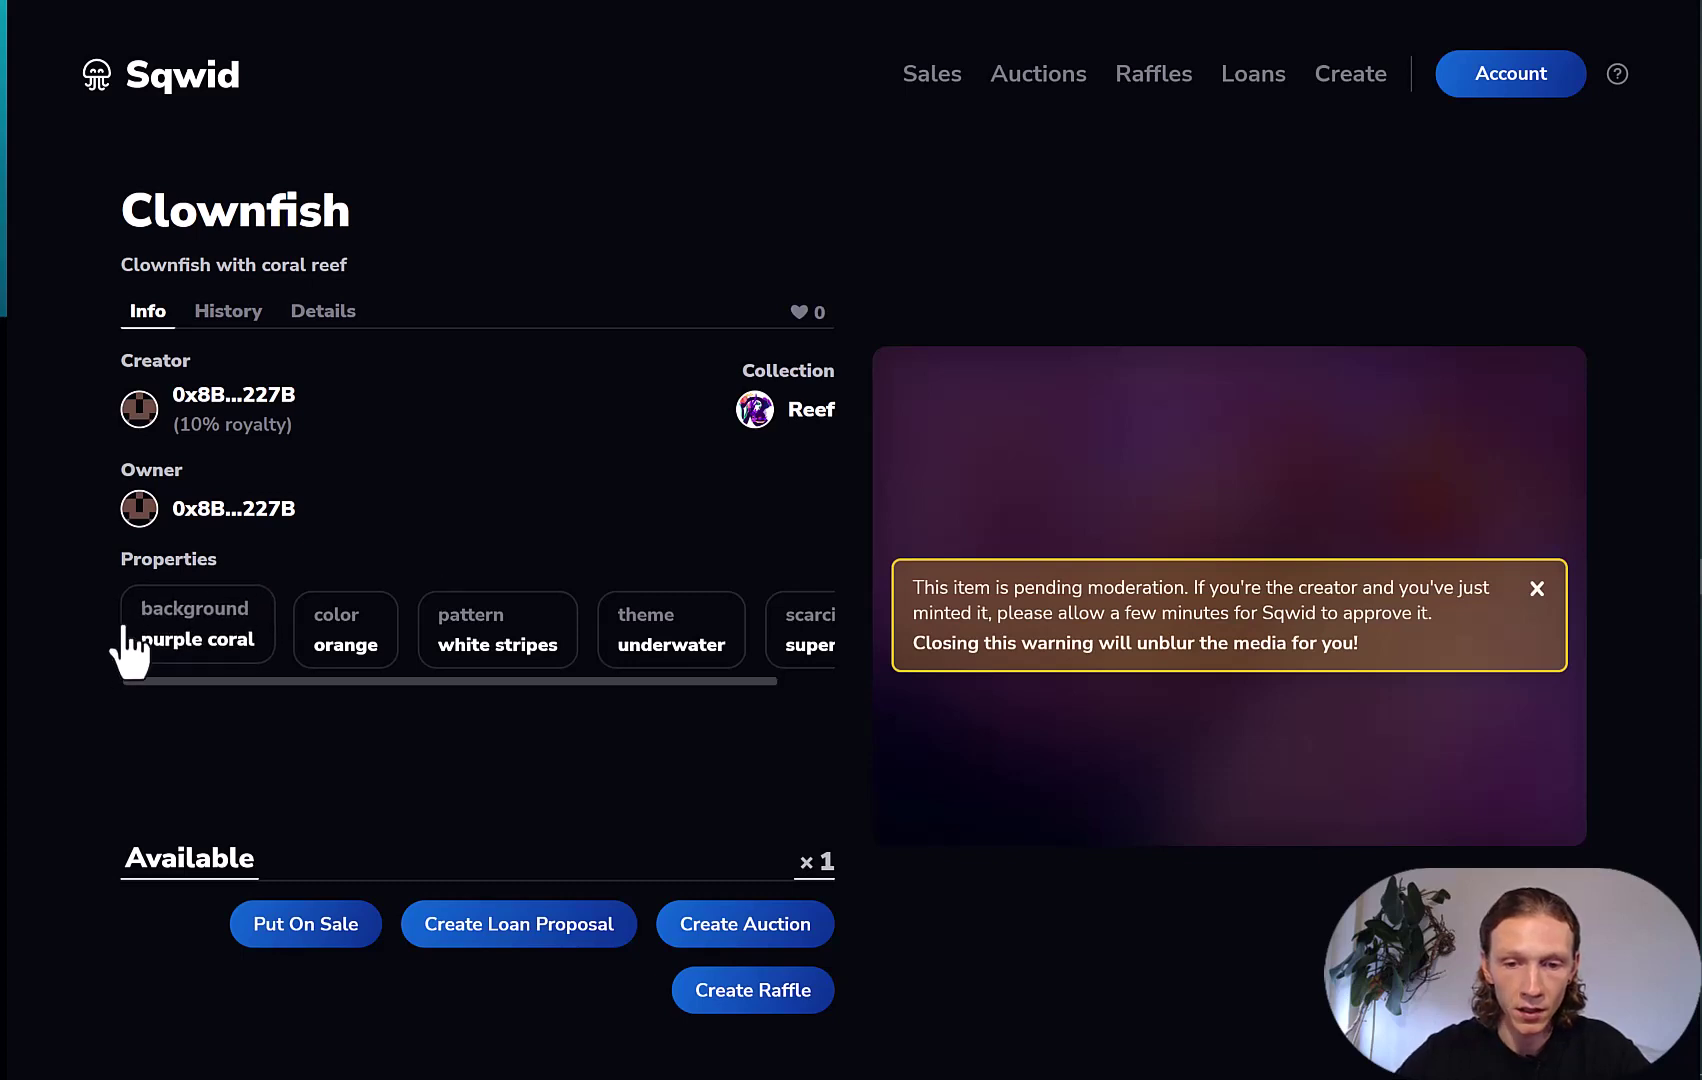
Step: Review the minted Clownfish item's properties and dismiss the moderation warning to unblur its image
scroll(449, 685, "right", 2)
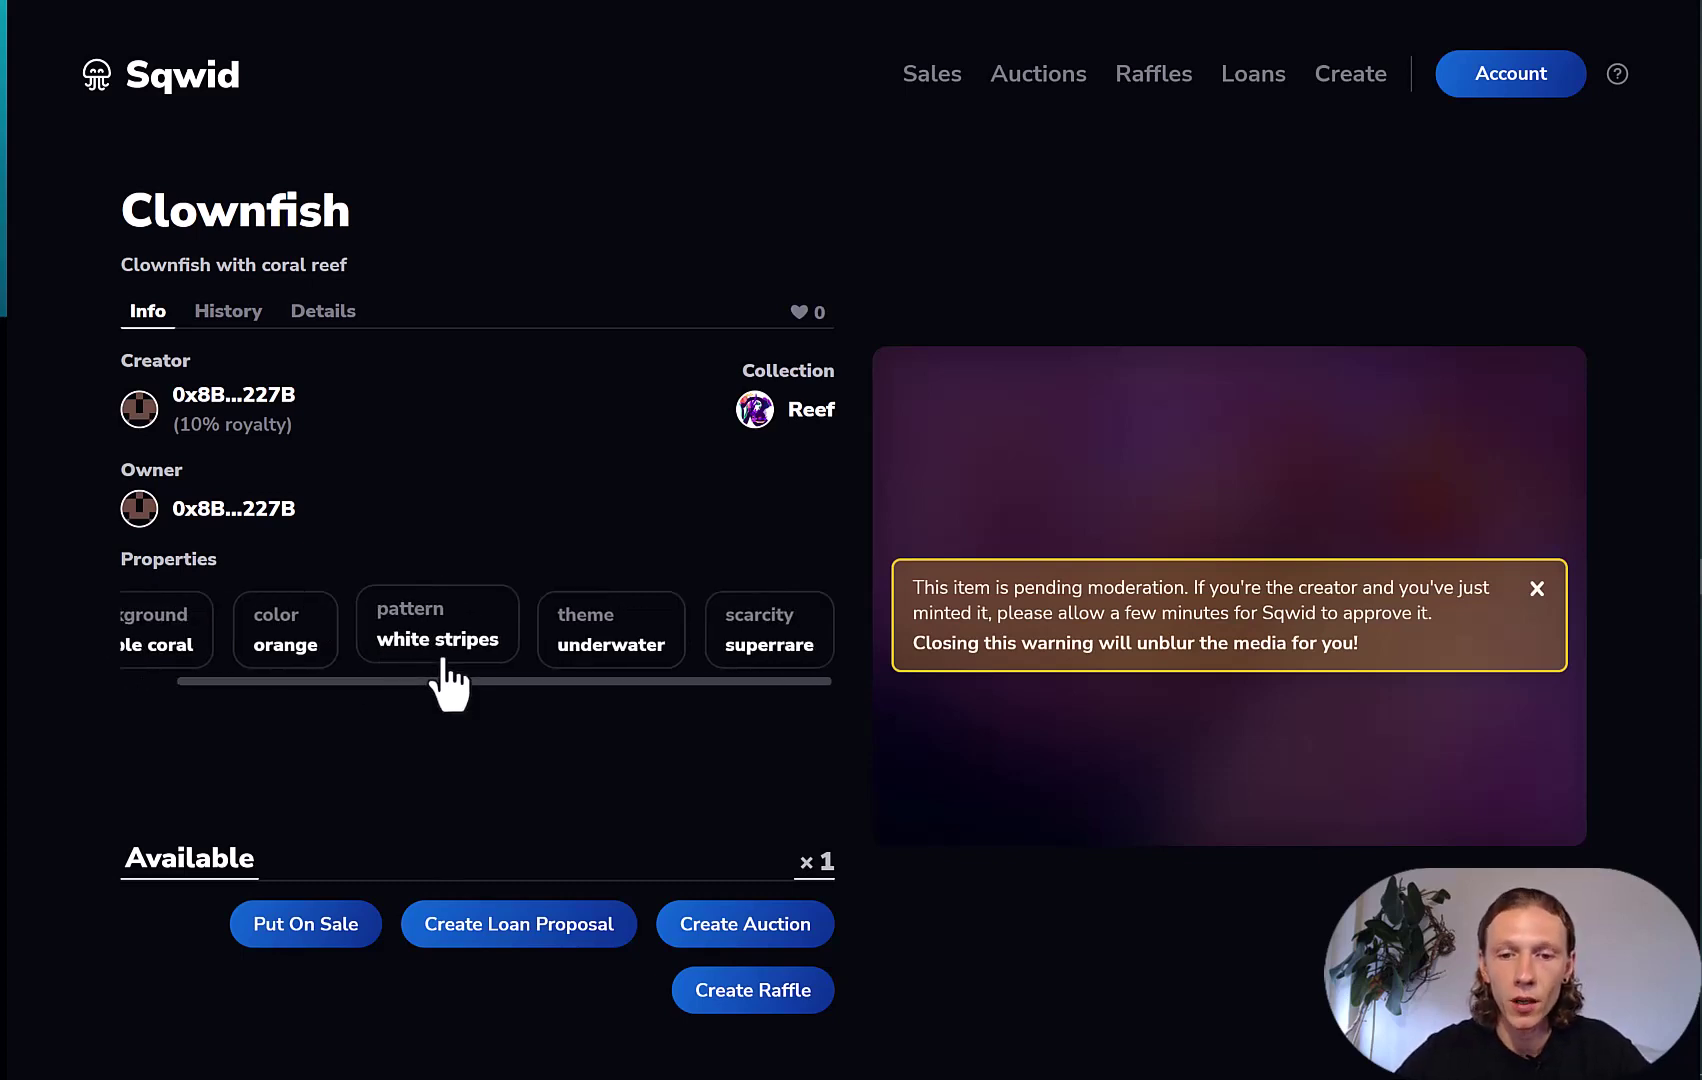
scroll(449, 685, "left", 2)
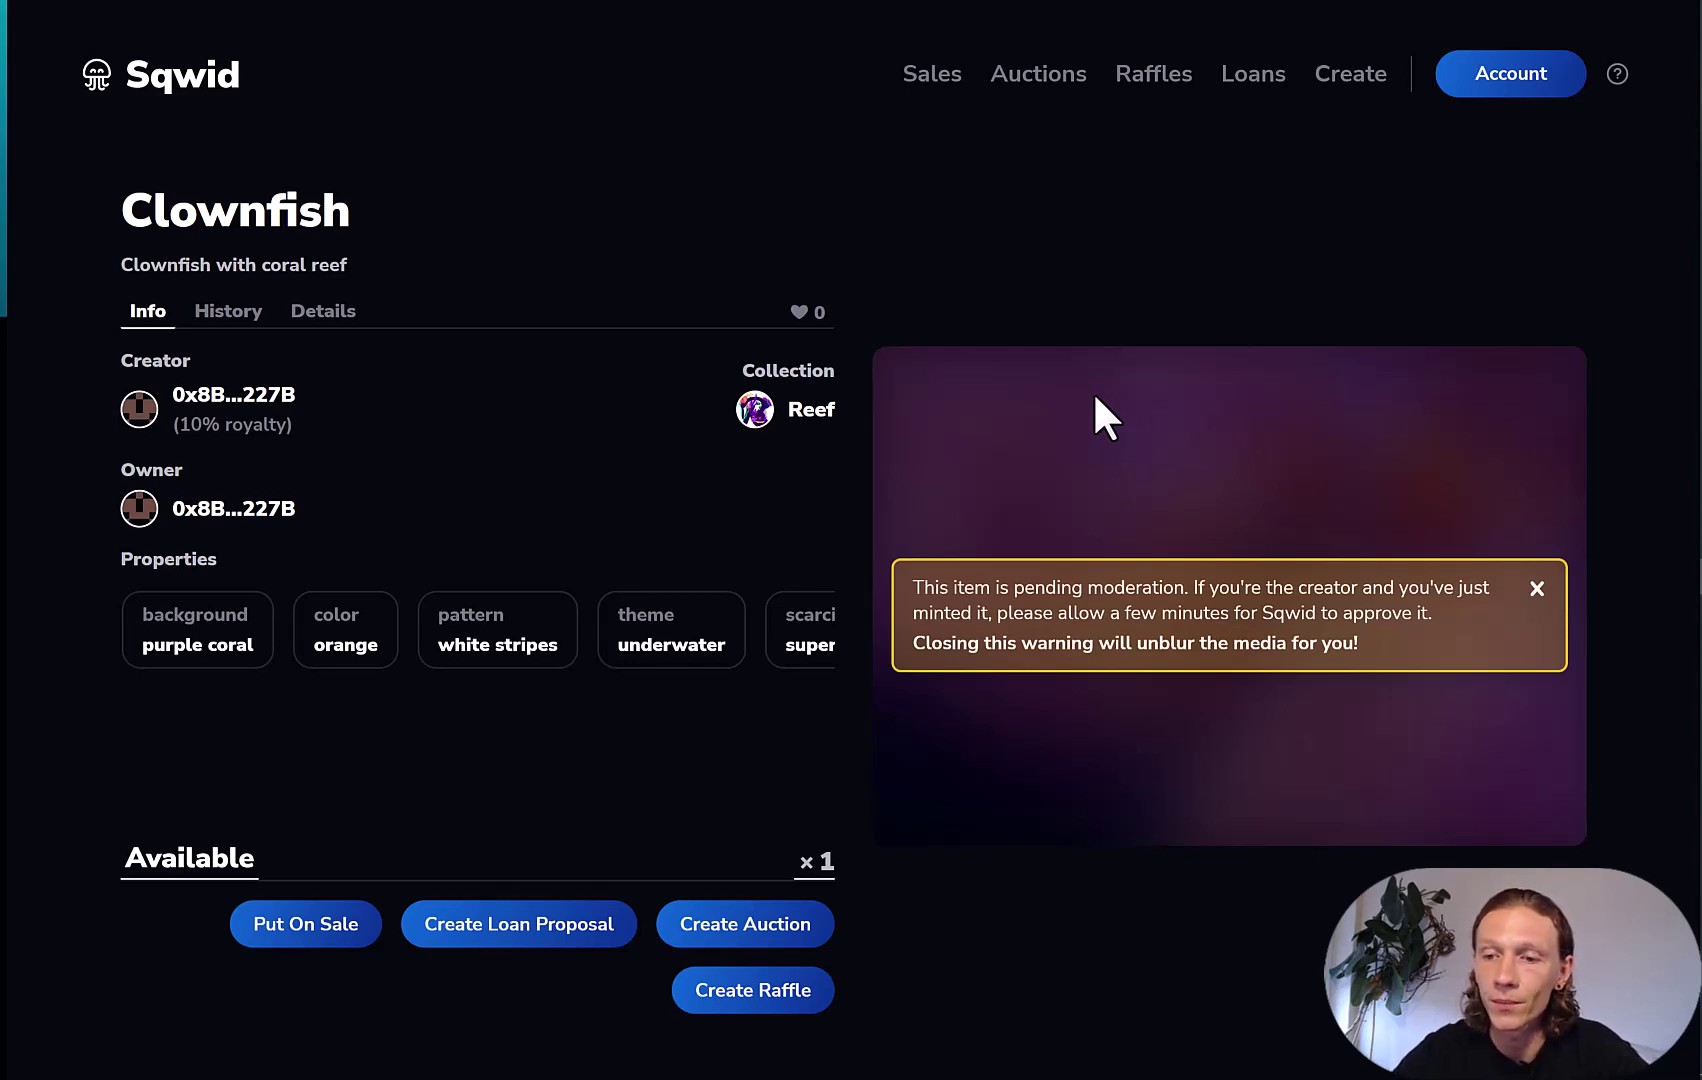
left_click(1537, 589)
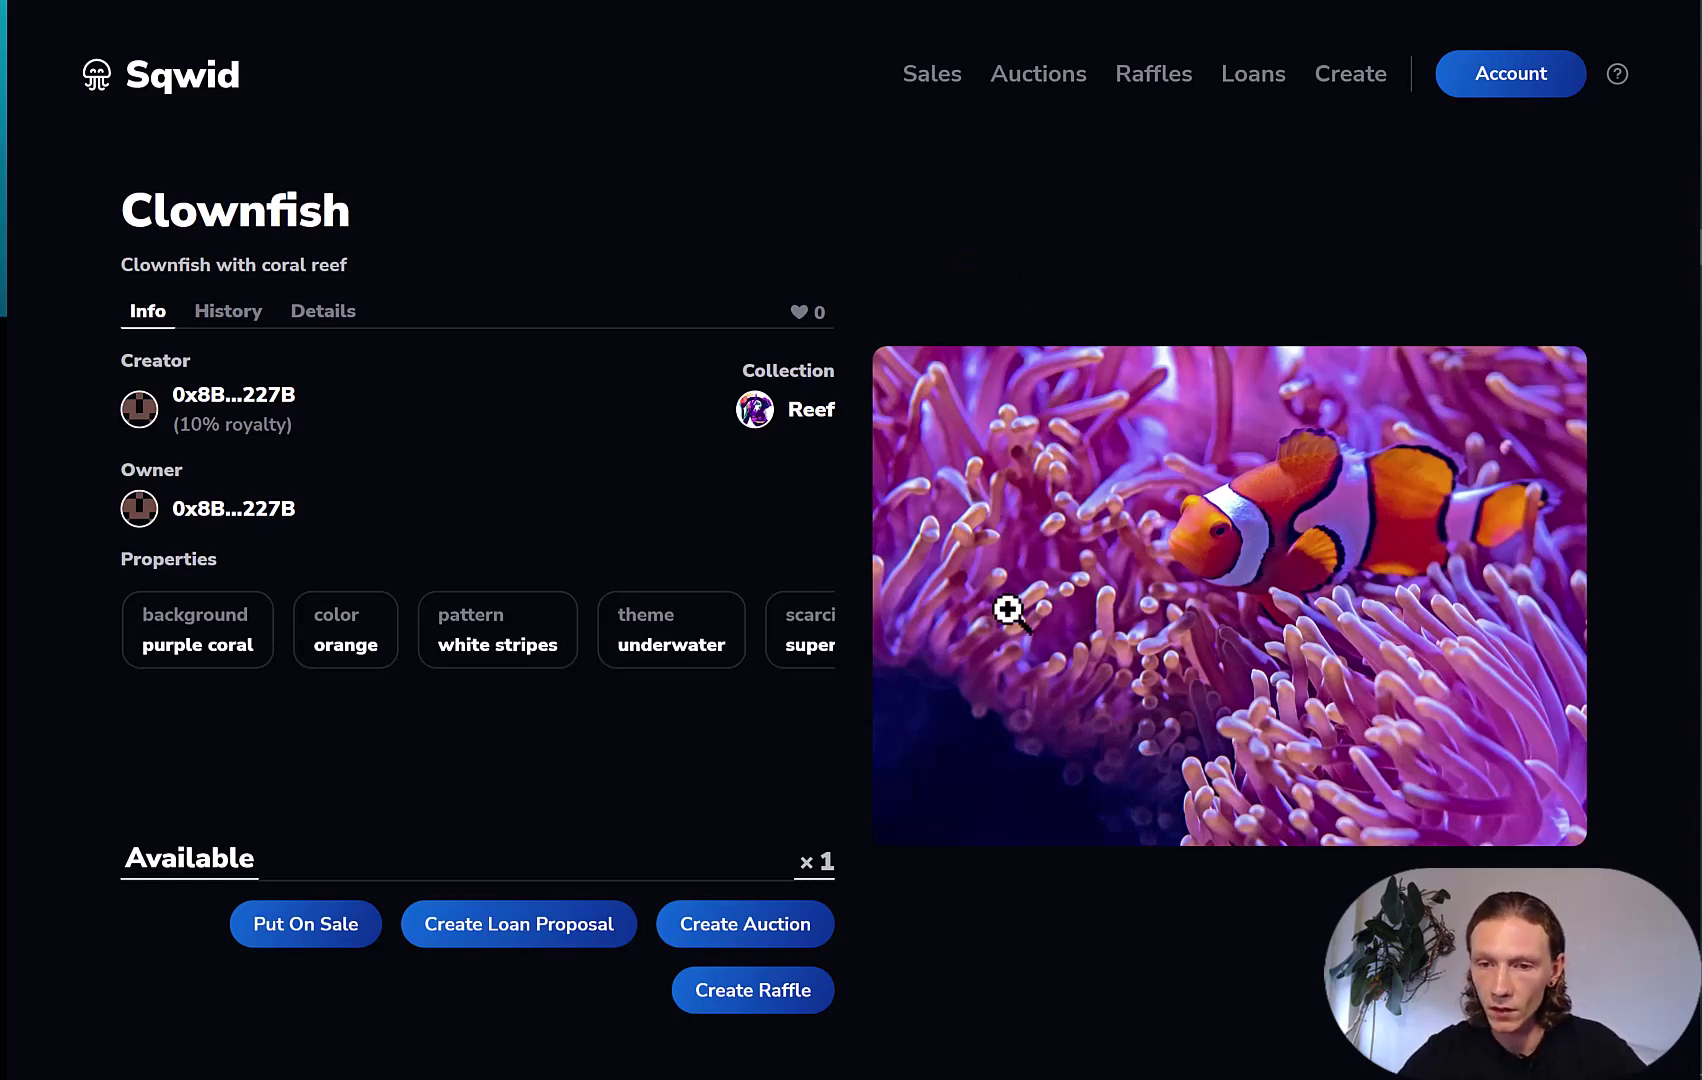
mouse_move(1079, 607)
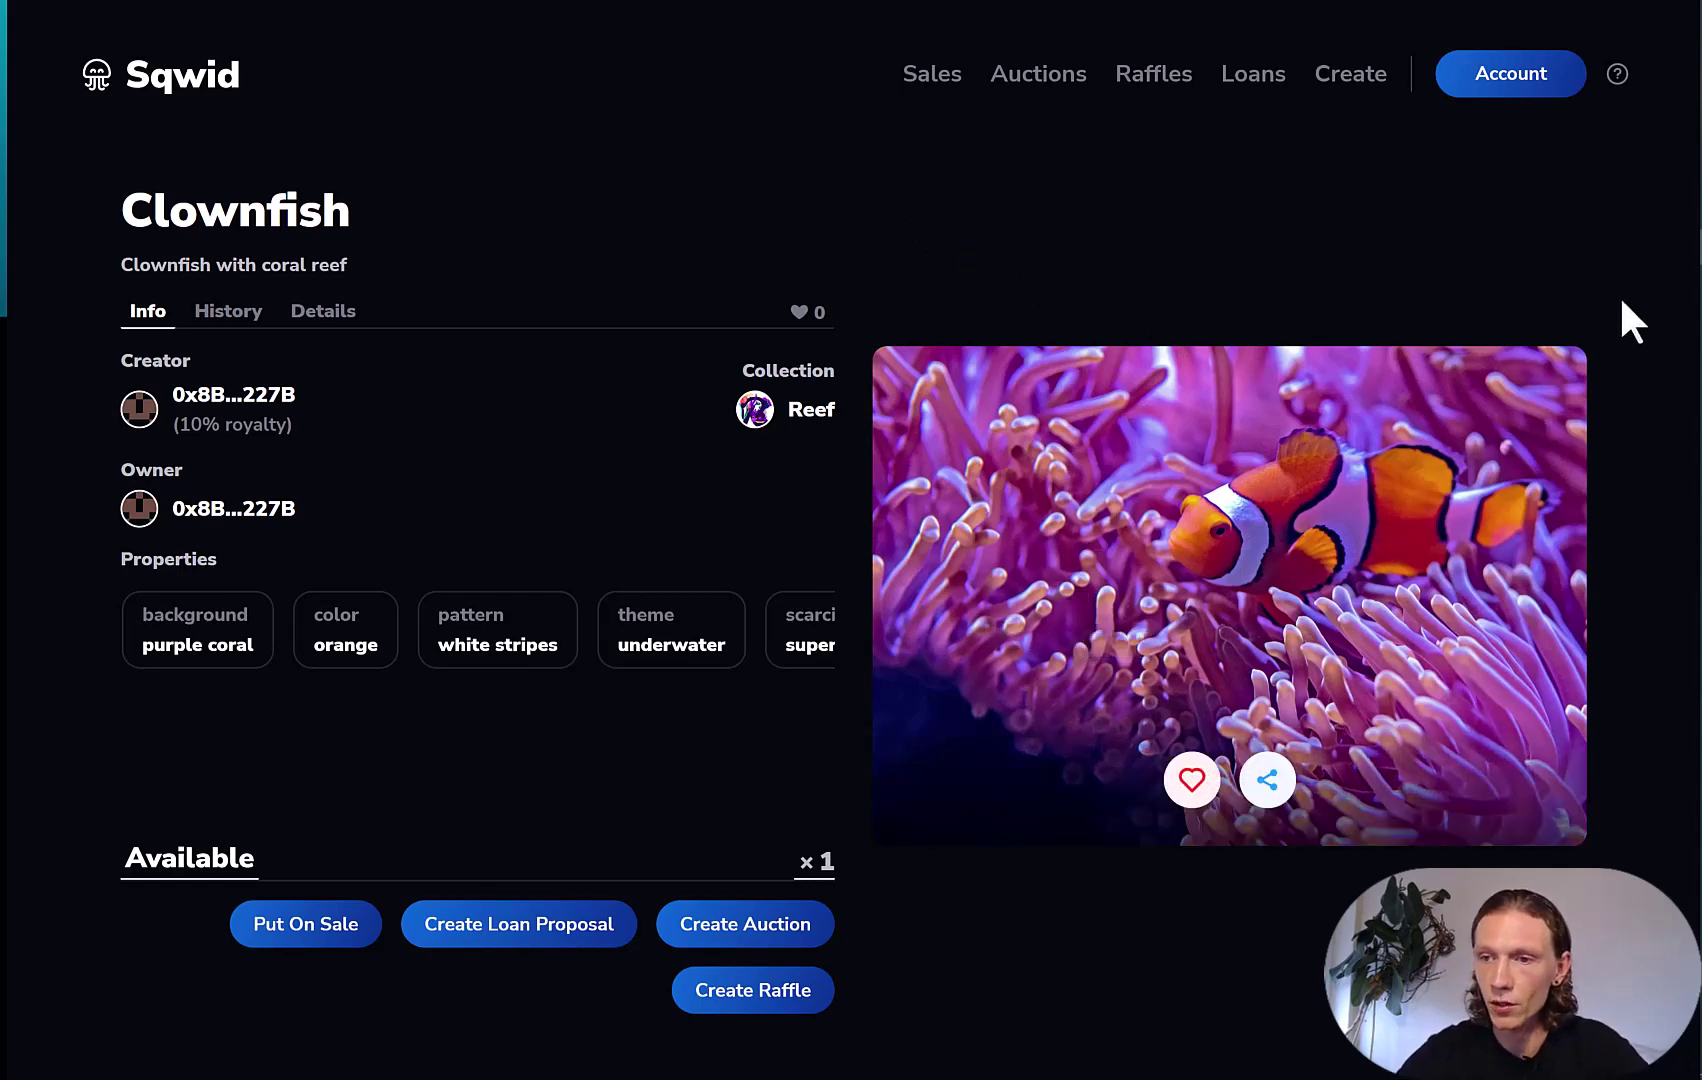
Step: Open the Clownfish item from the available items on the account's profile and dismiss its moderation warning
left_click(1507, 95)
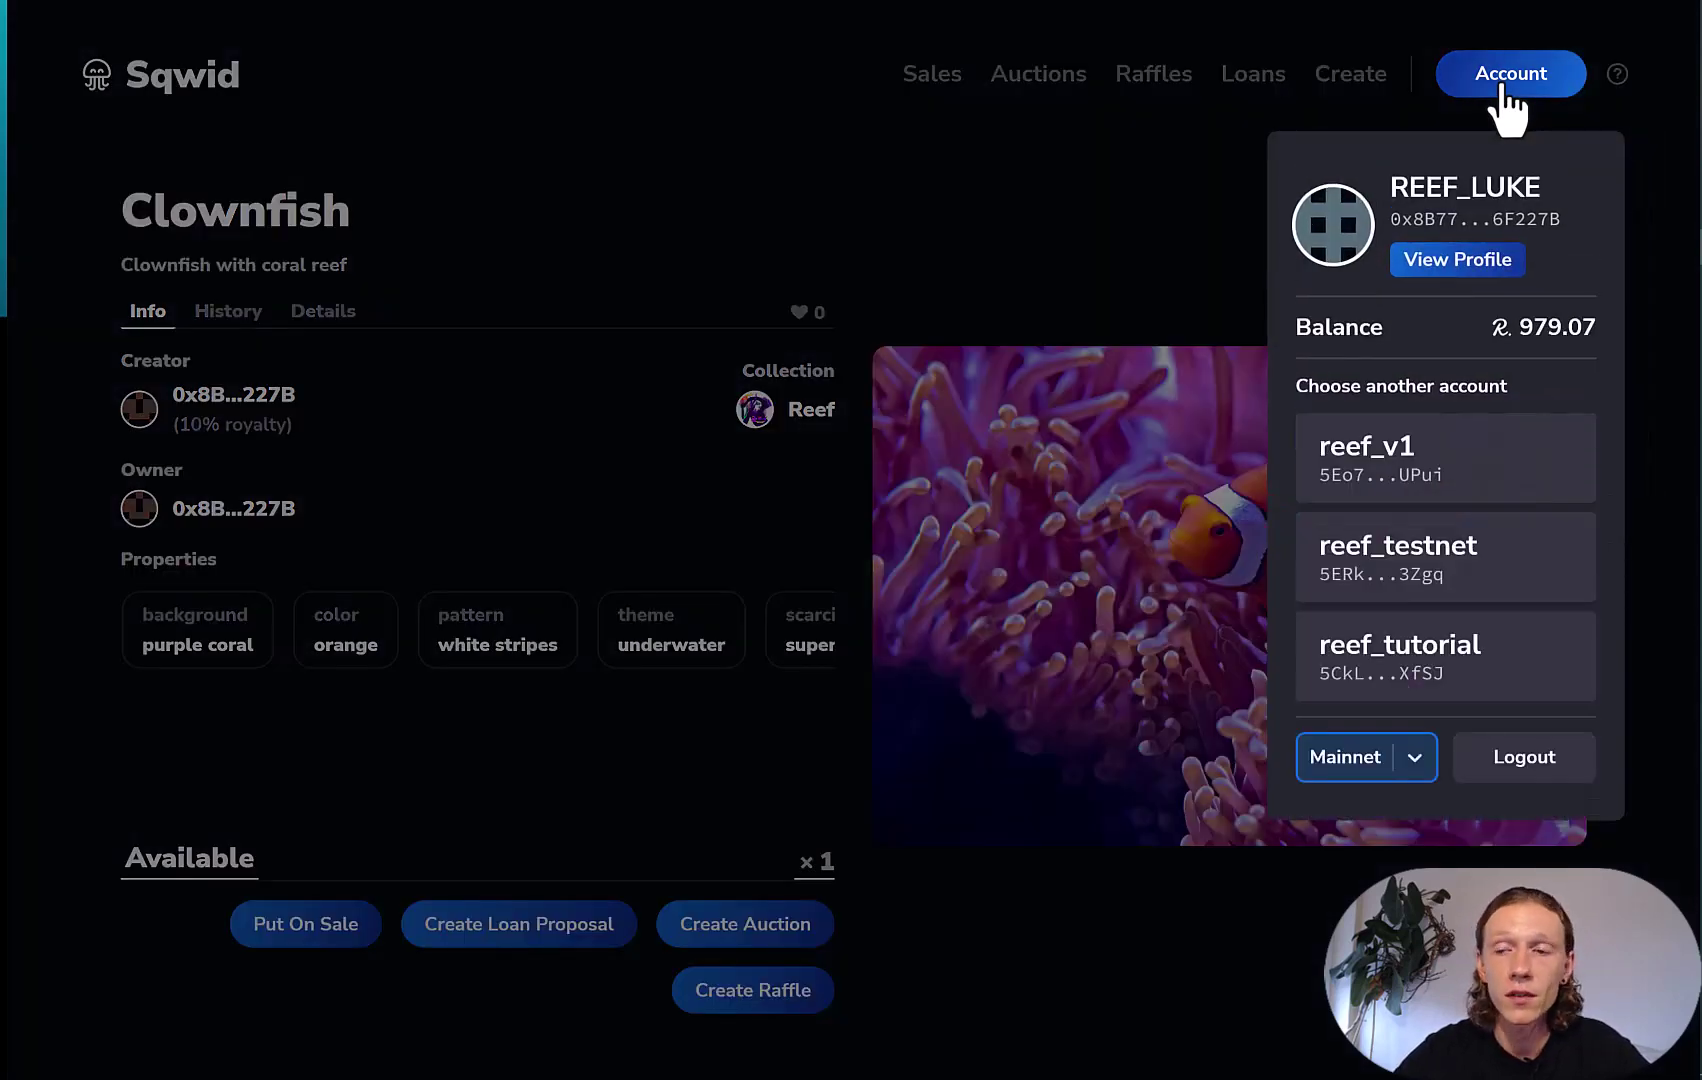
left_click(1452, 262)
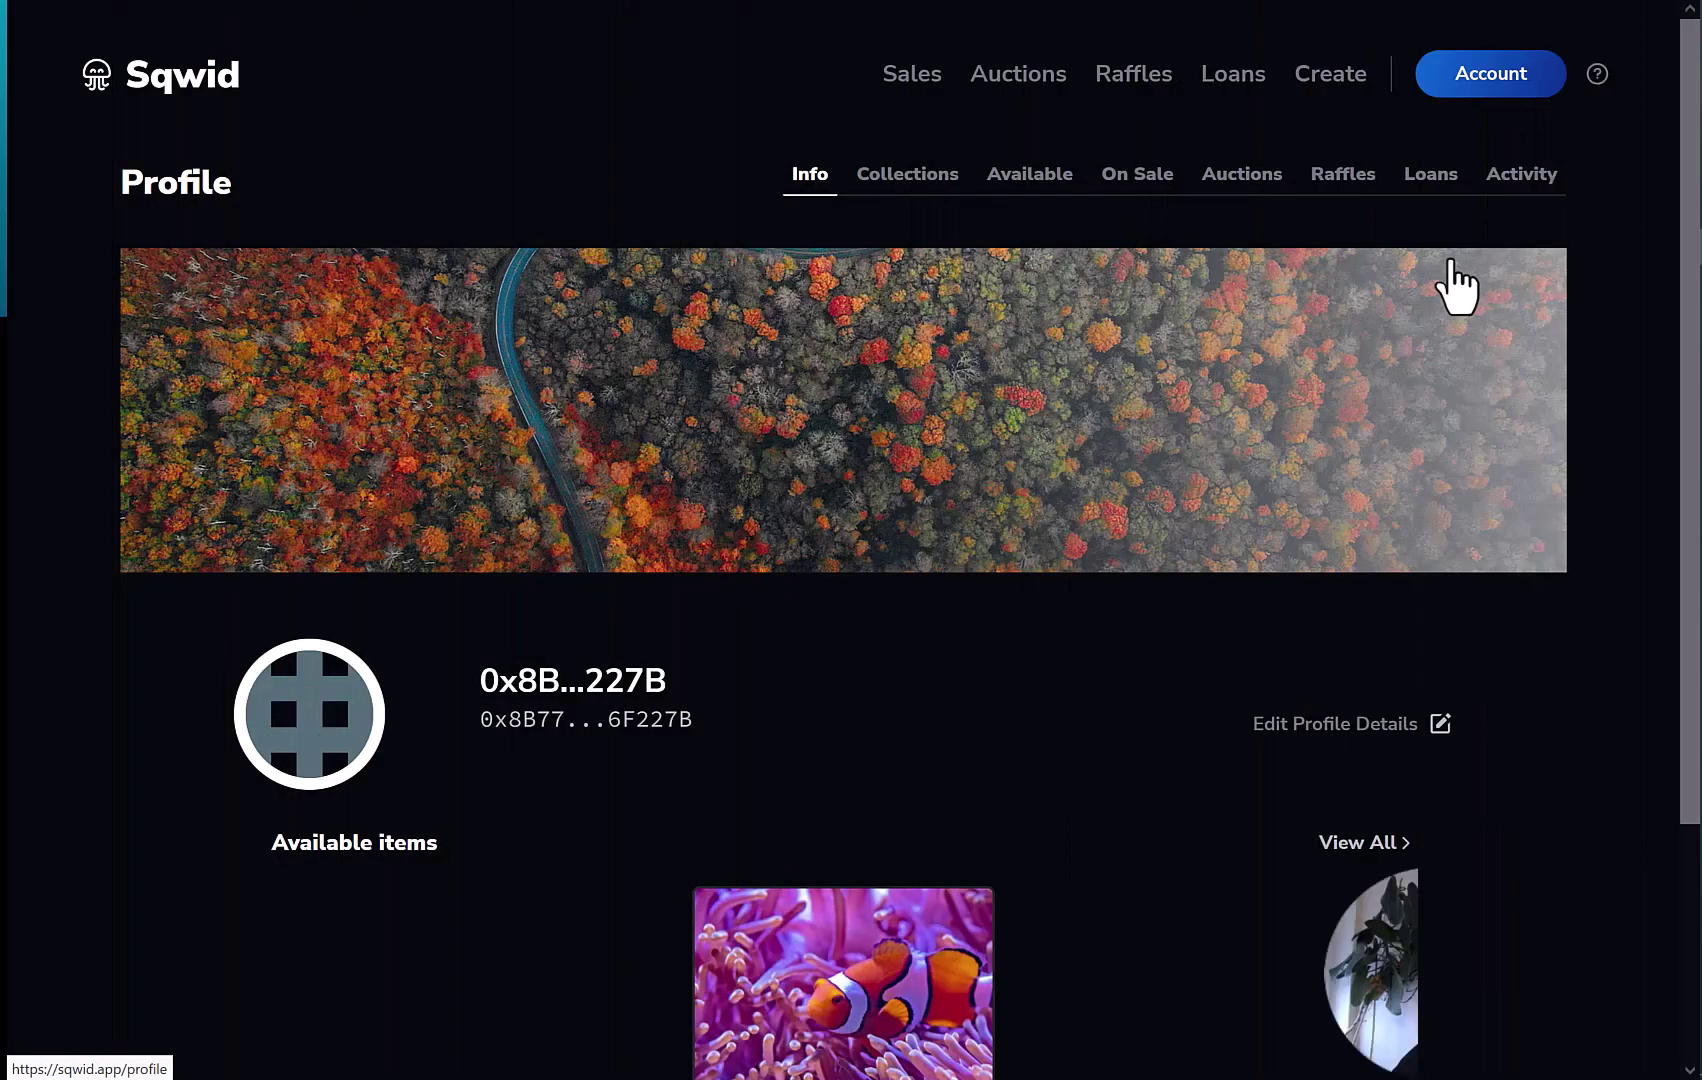
scroll(912, 645, "down", 2)
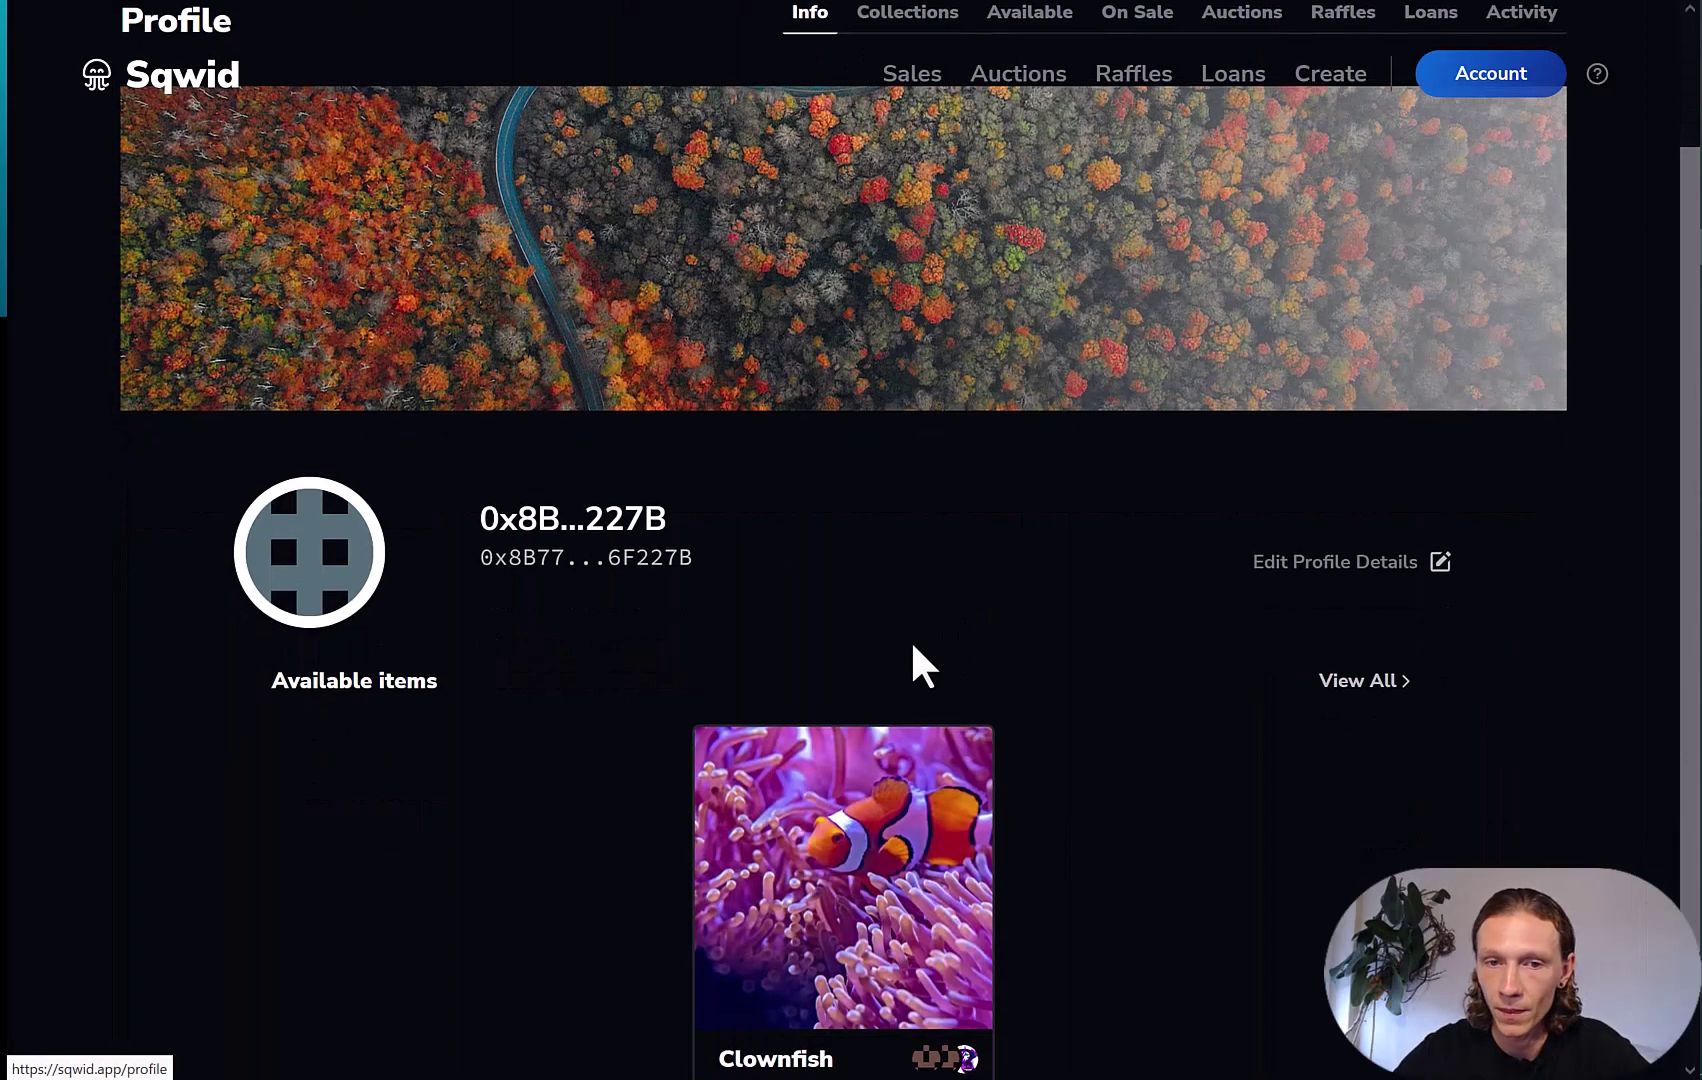
scroll(913, 645, "up", 2)
scroll(913, 645, "down", 2)
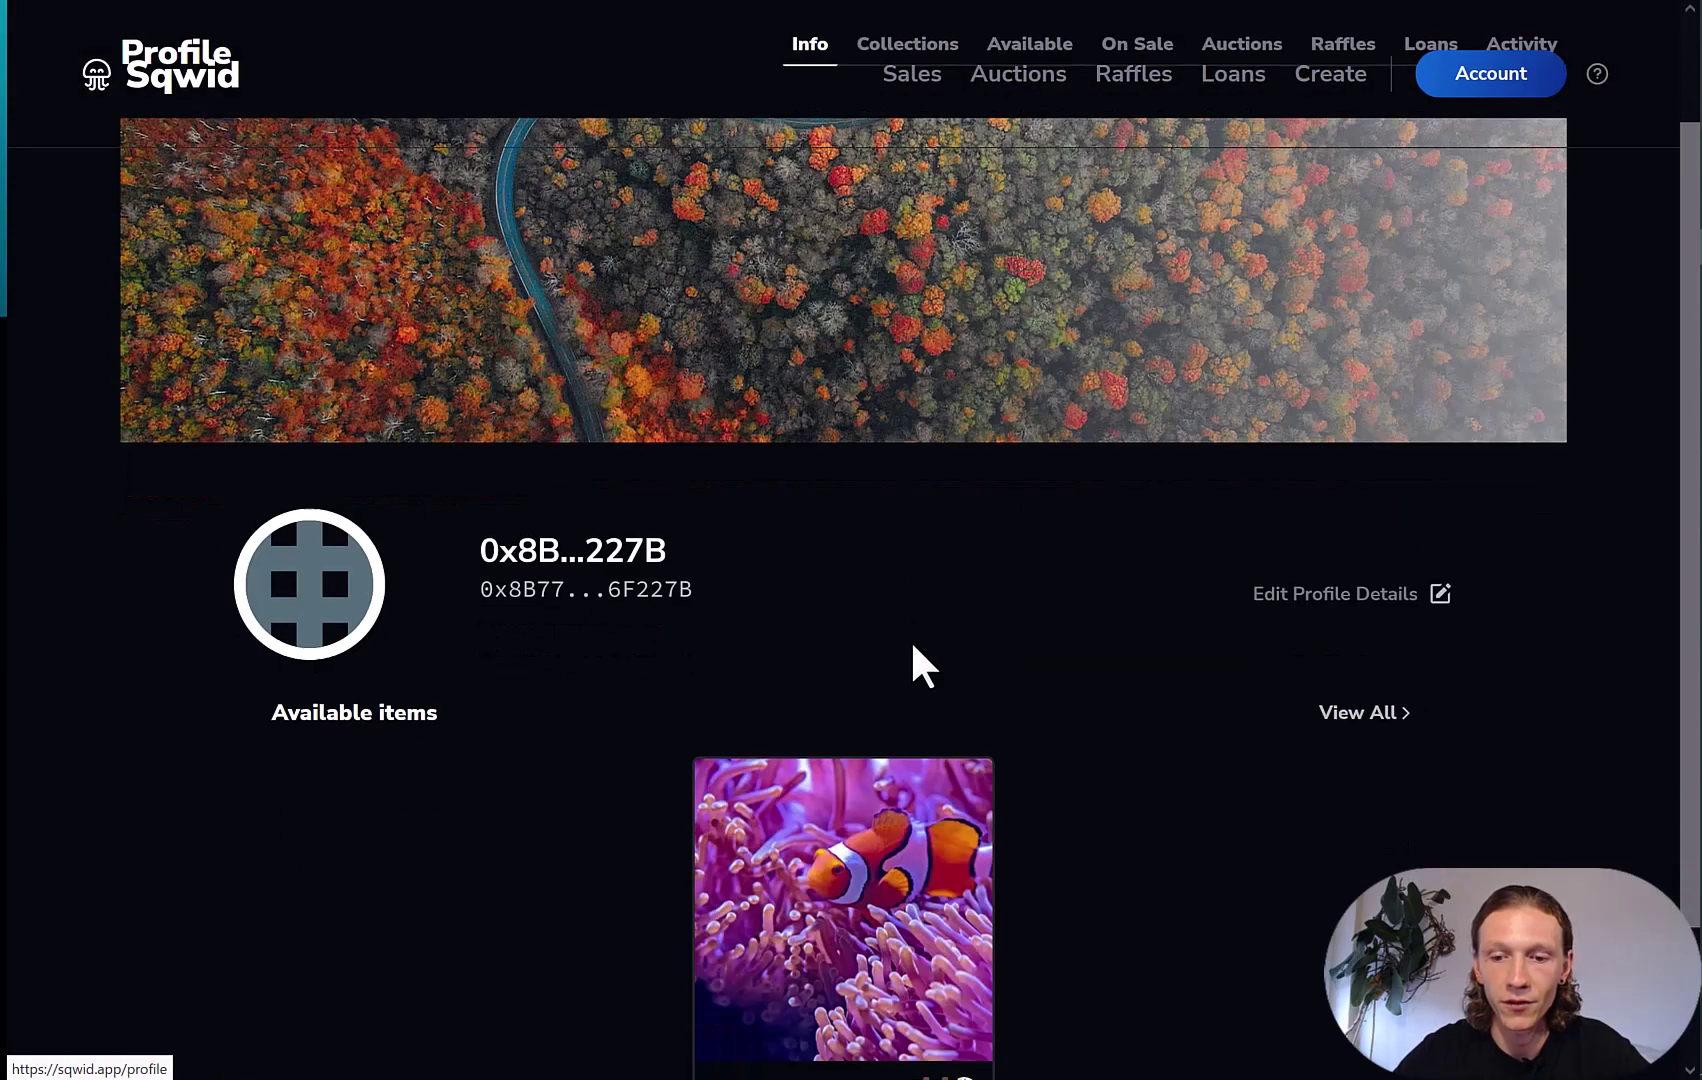
scroll(913, 645, "down", 2)
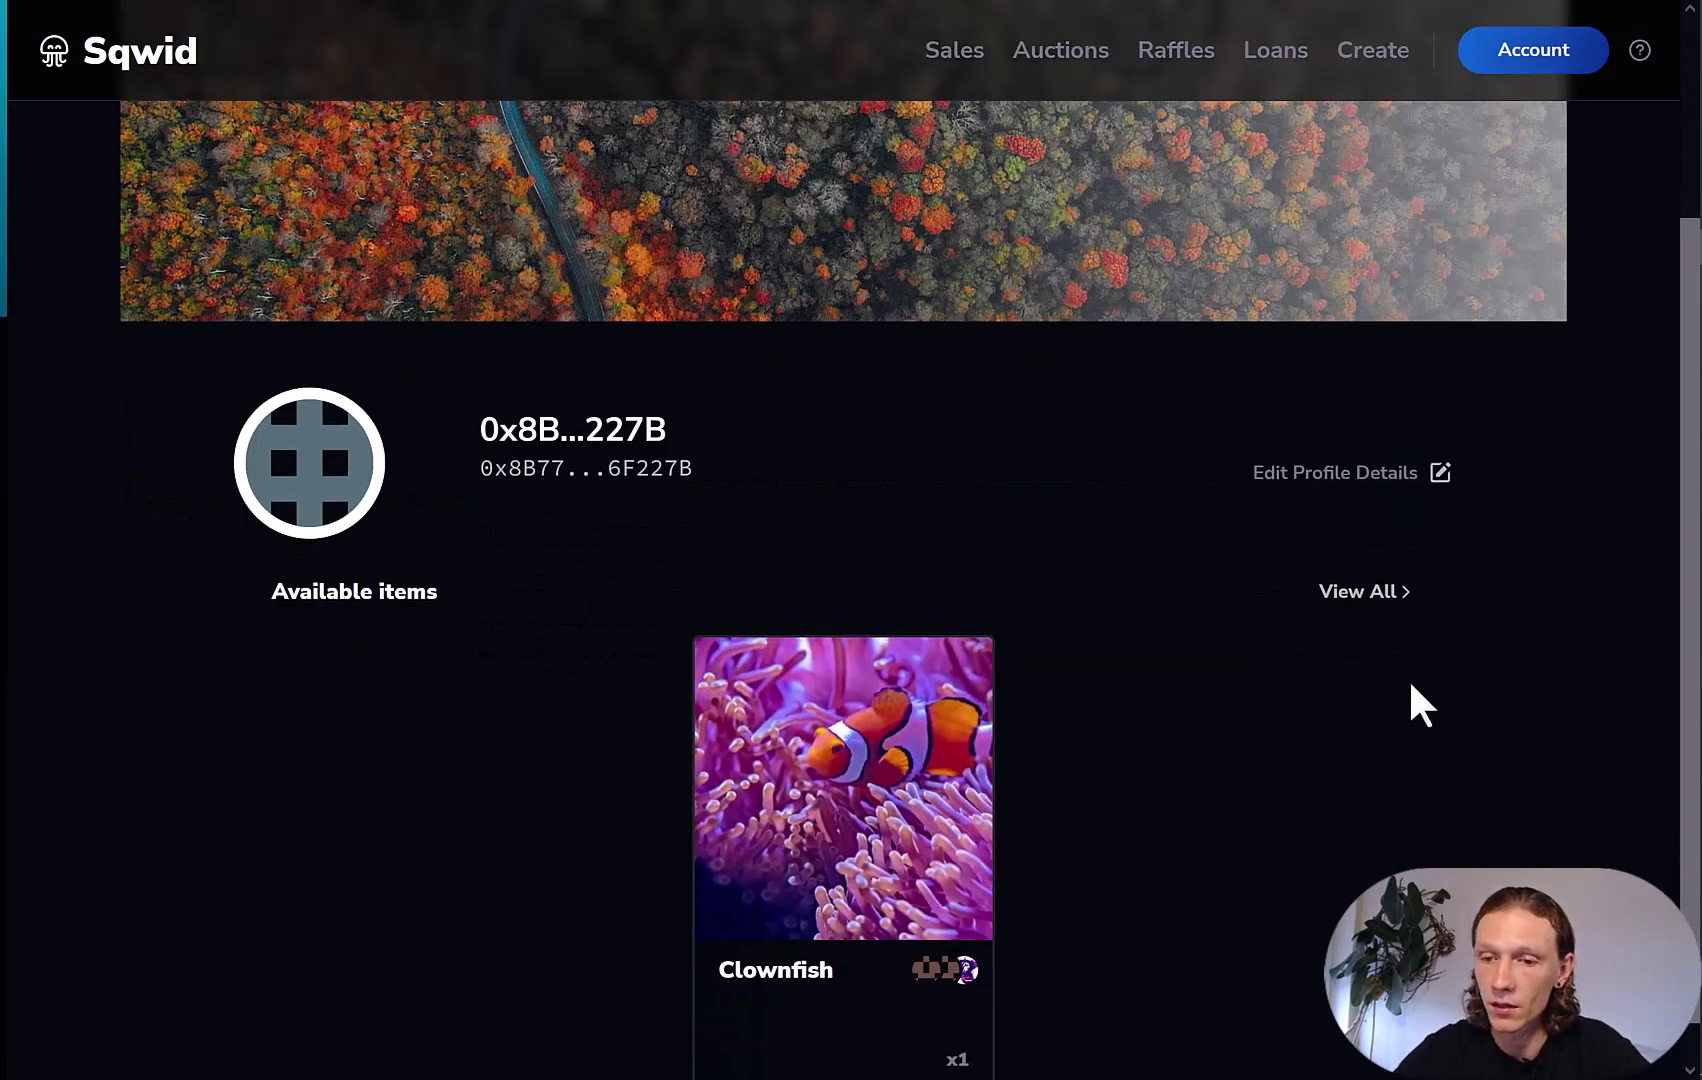
scroll(1410, 685, "up", 2)
scroll(1410, 685, "down", 2)
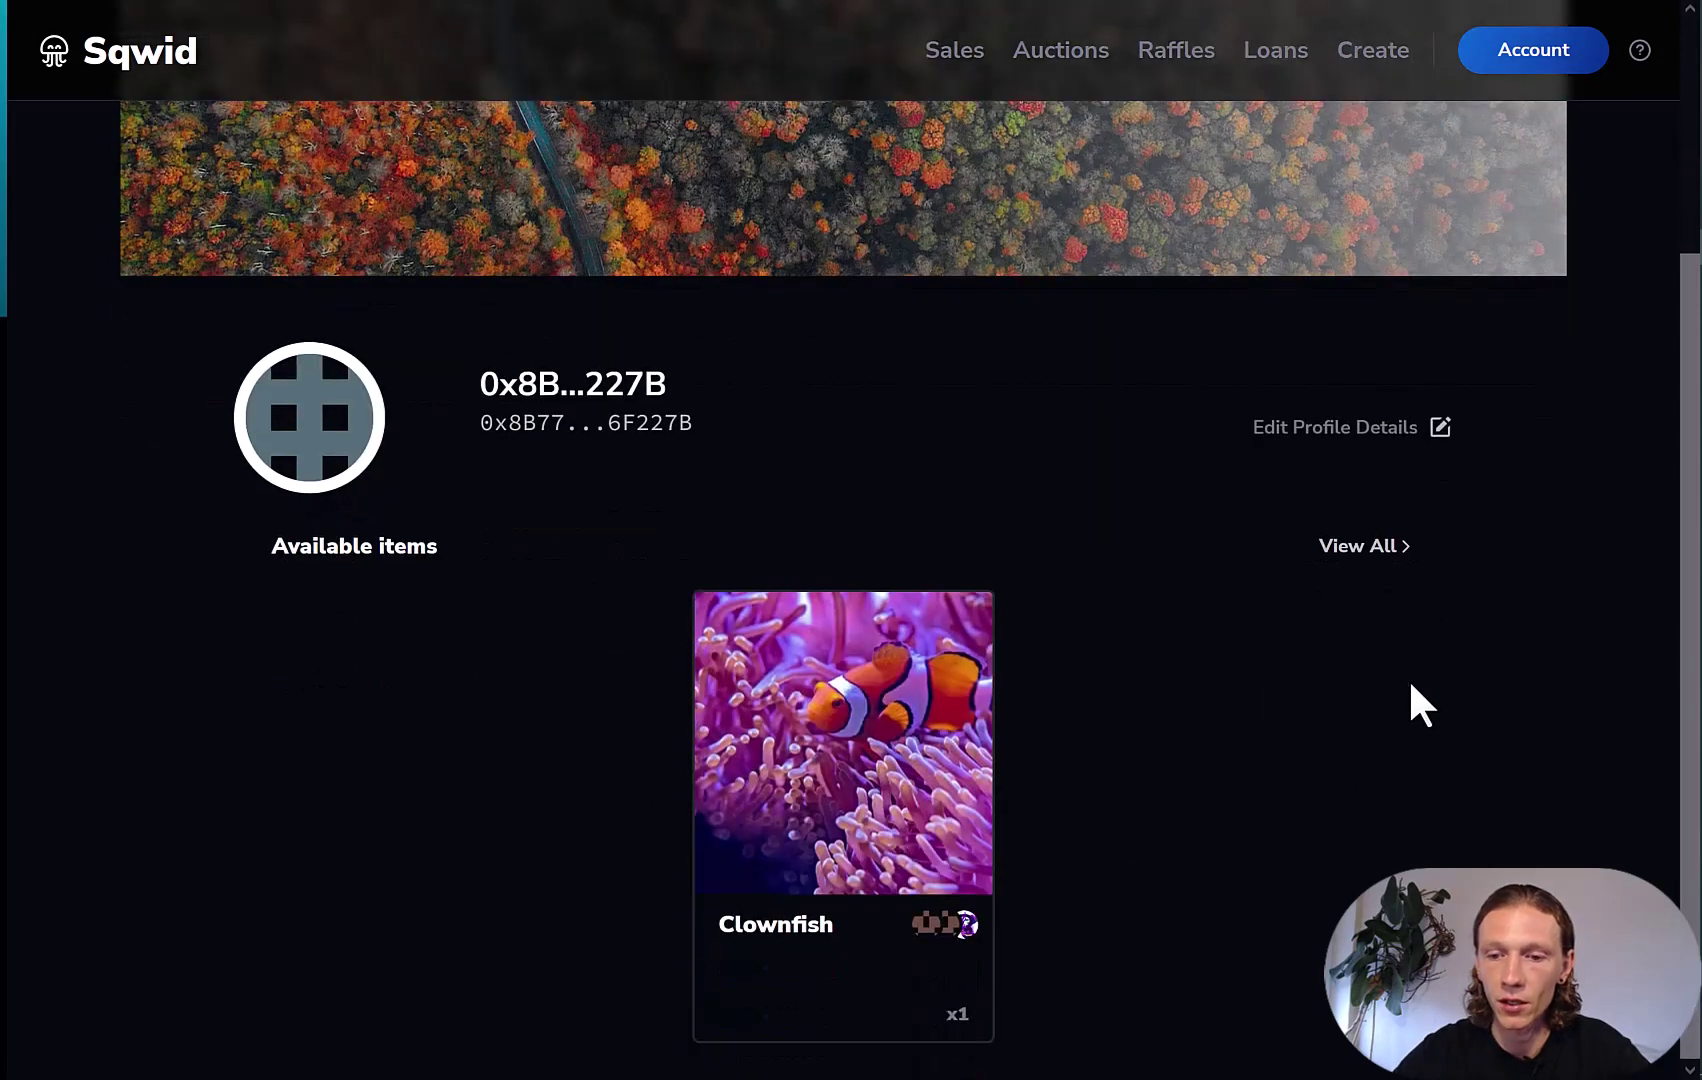
left_click(857, 745)
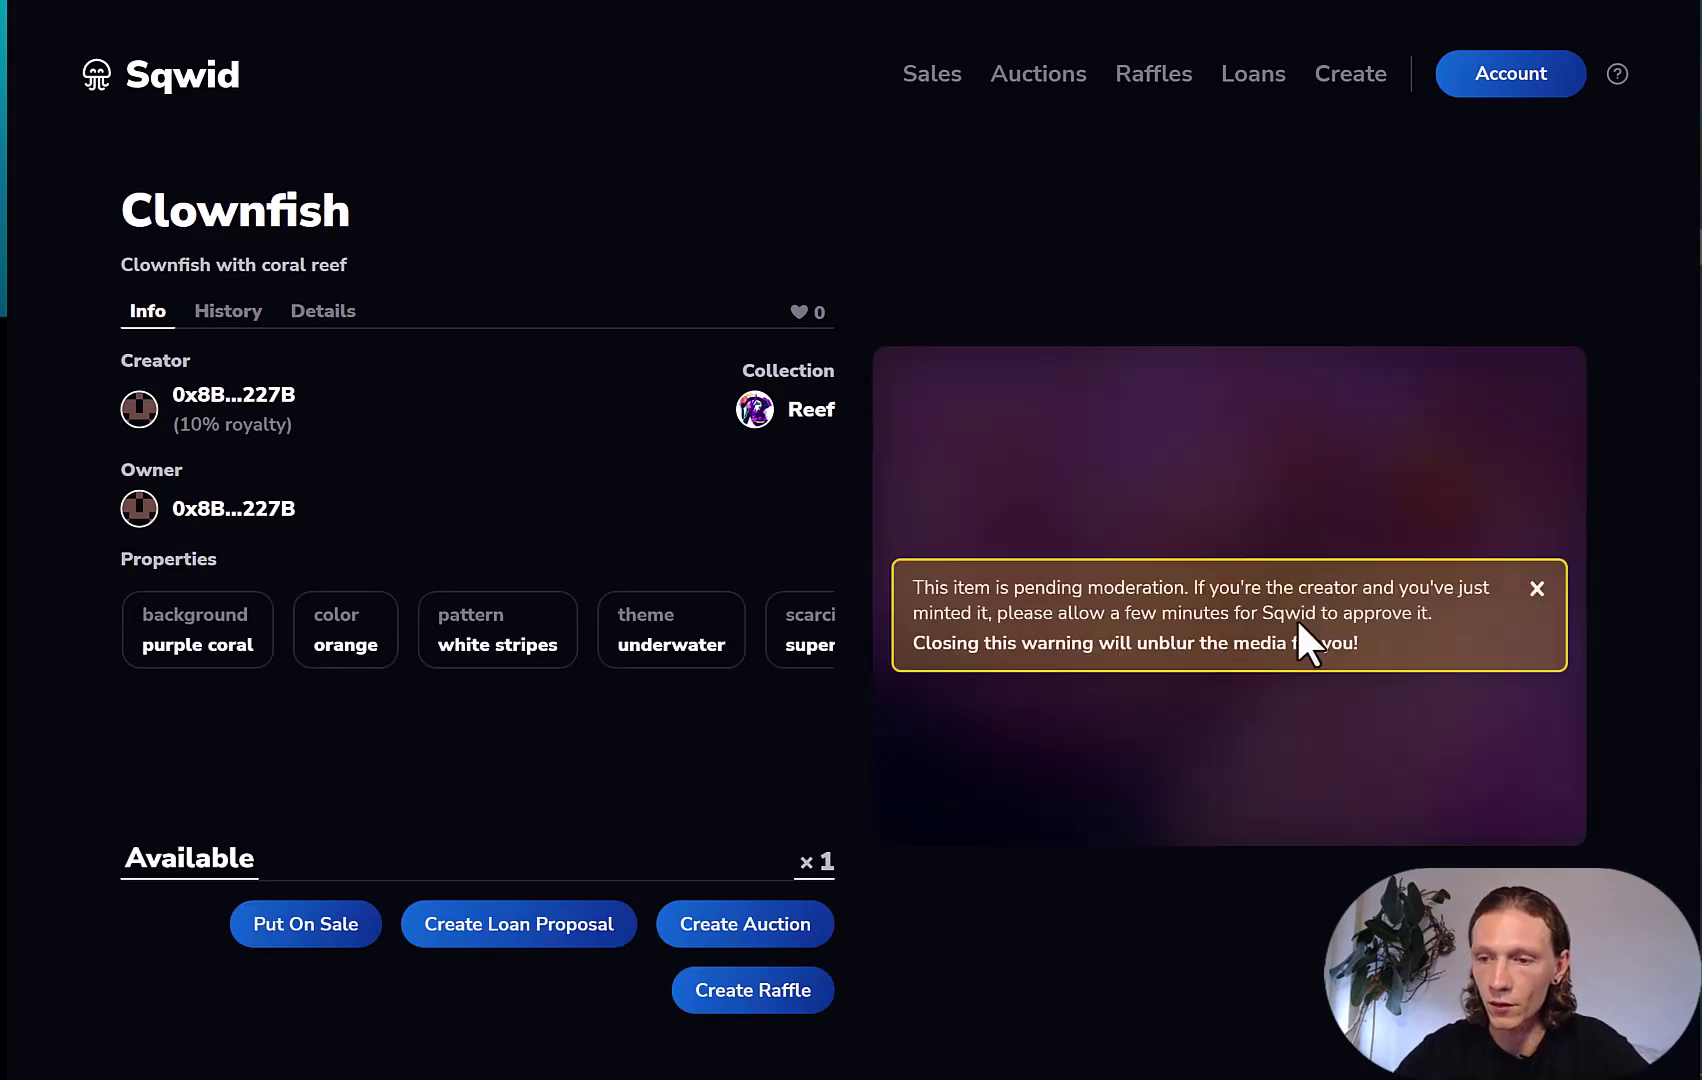
left_click(1537, 589)
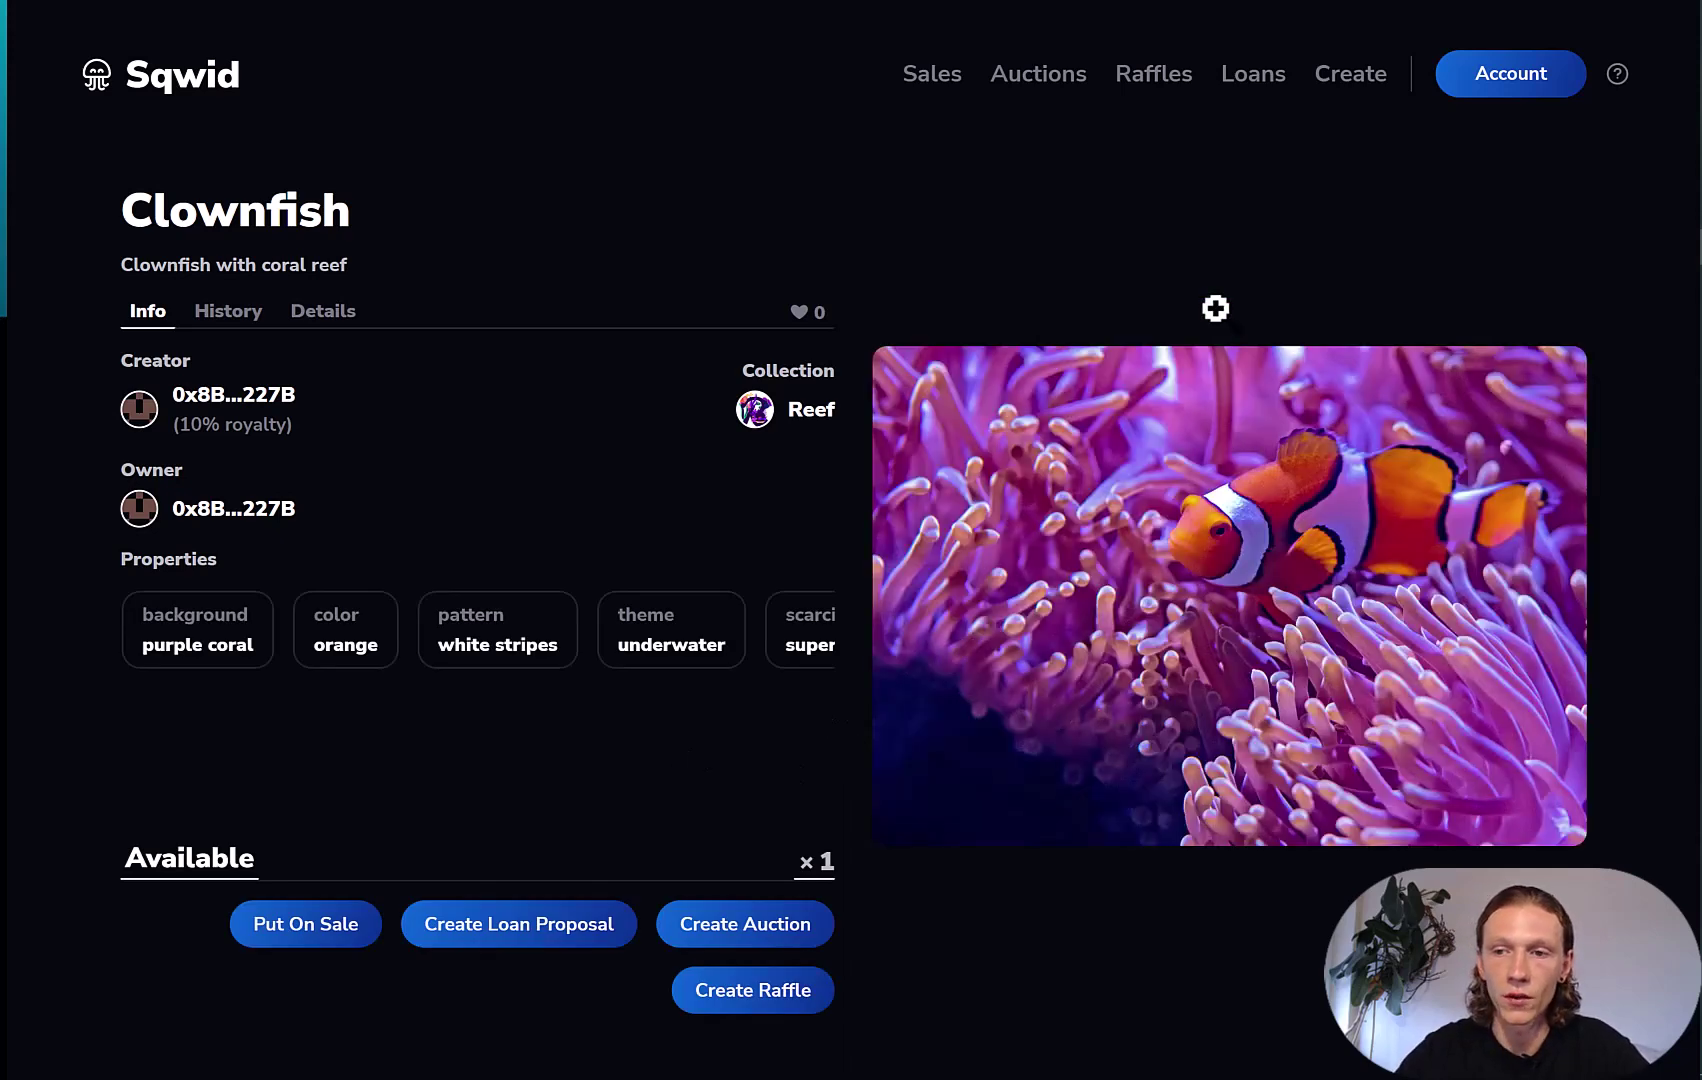